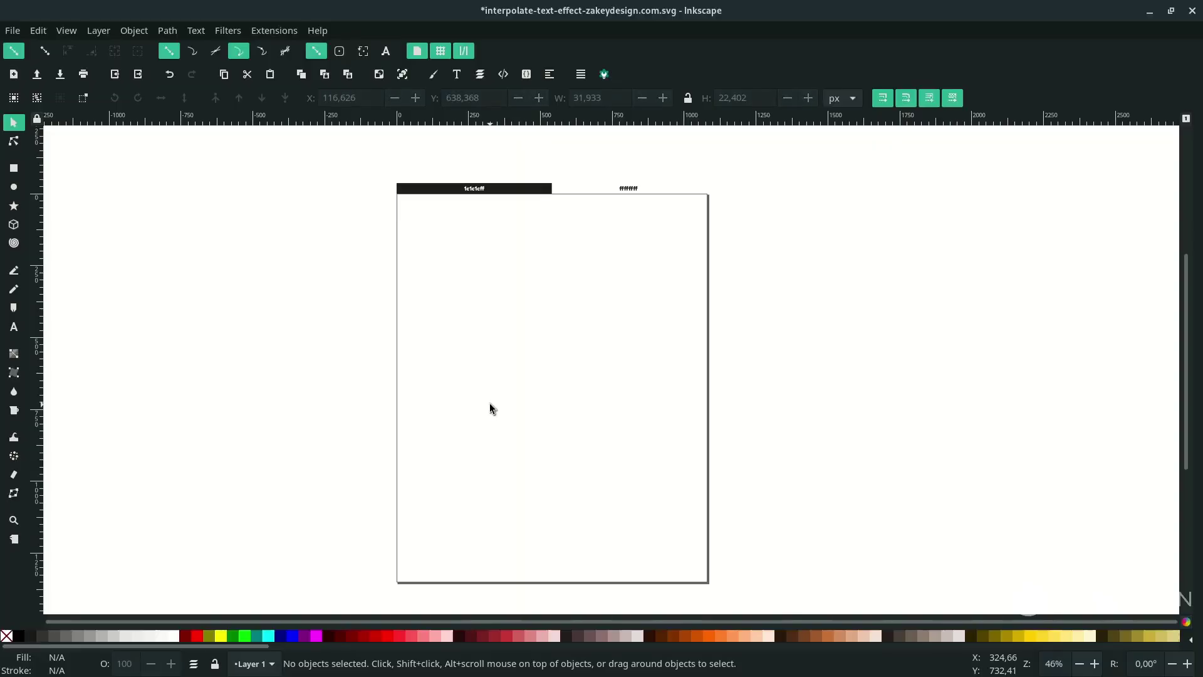
Add the text MOTION on the page and set its font to Raleway Semi-Bold
text(t)
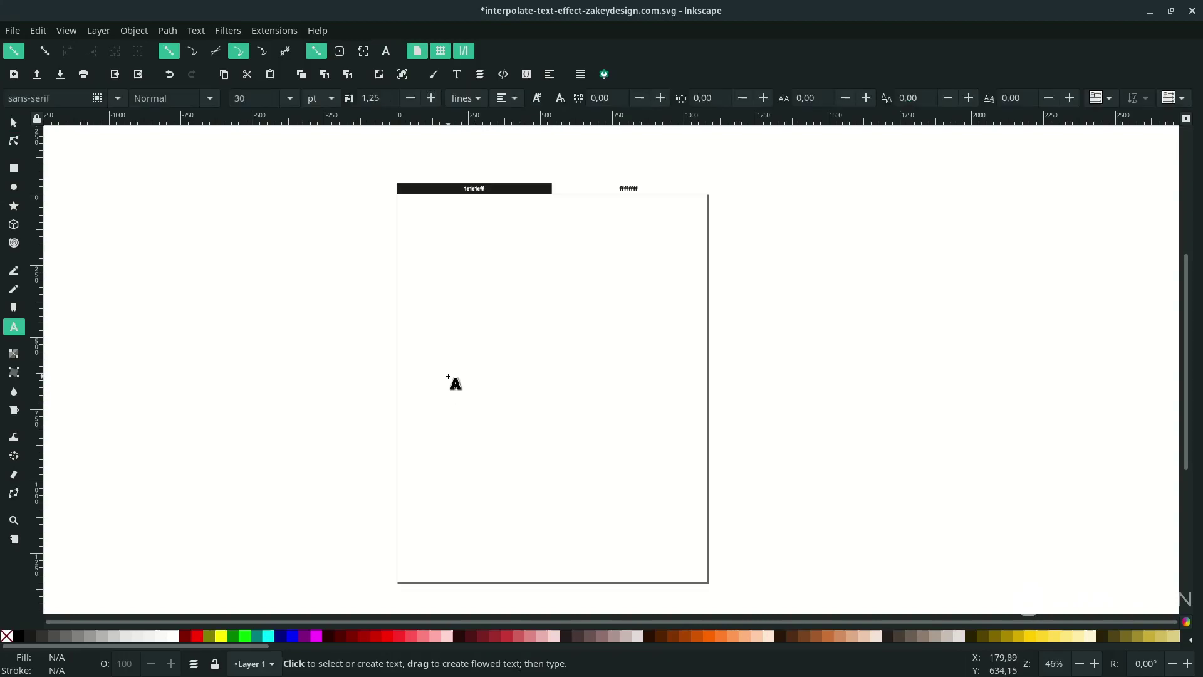
text(MOTION)
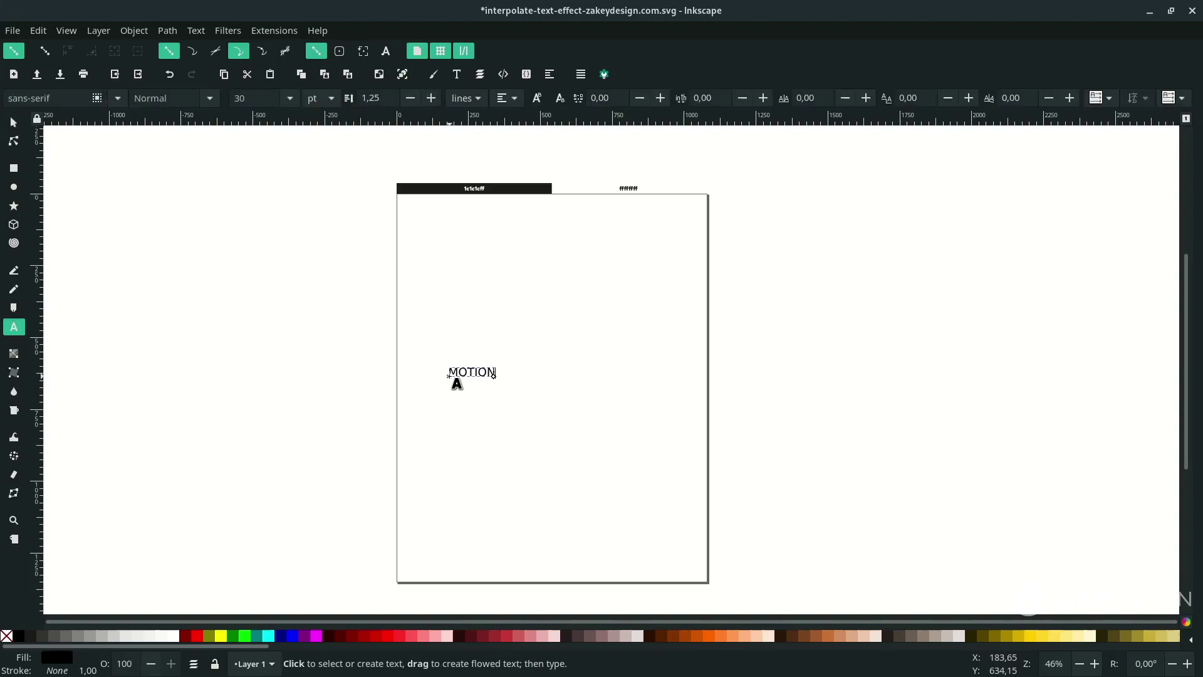
key(ctrl+a)
click(67, 99)
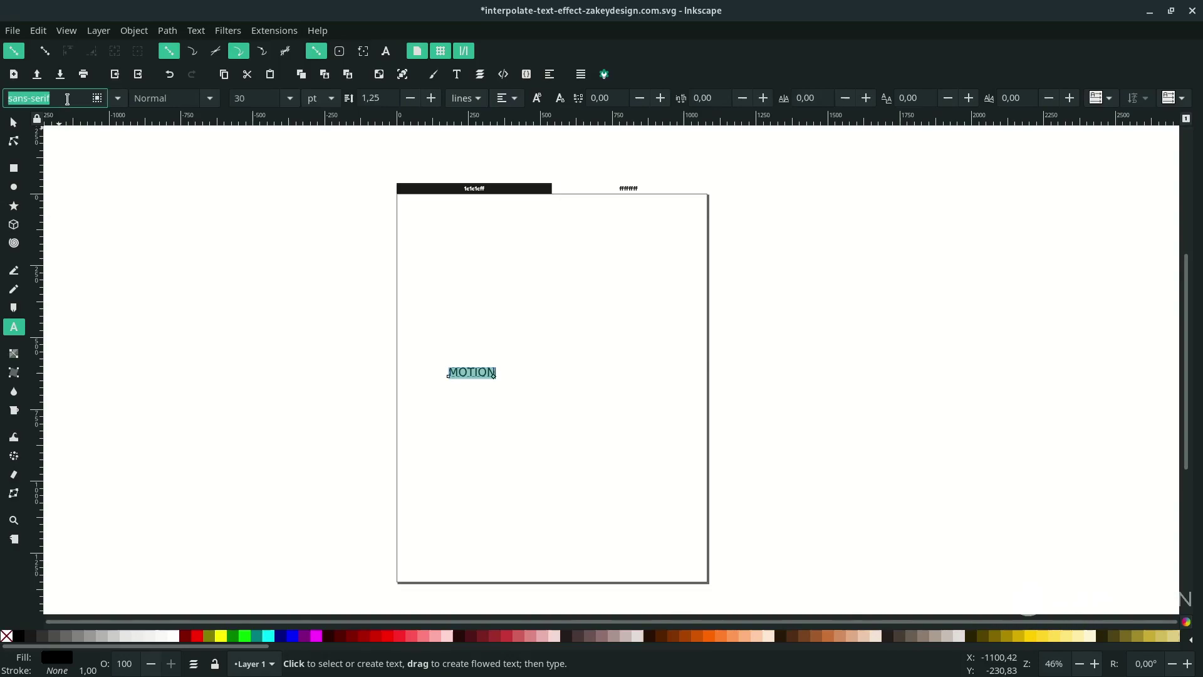
text(Ra)
click(70, 122)
click(209, 104)
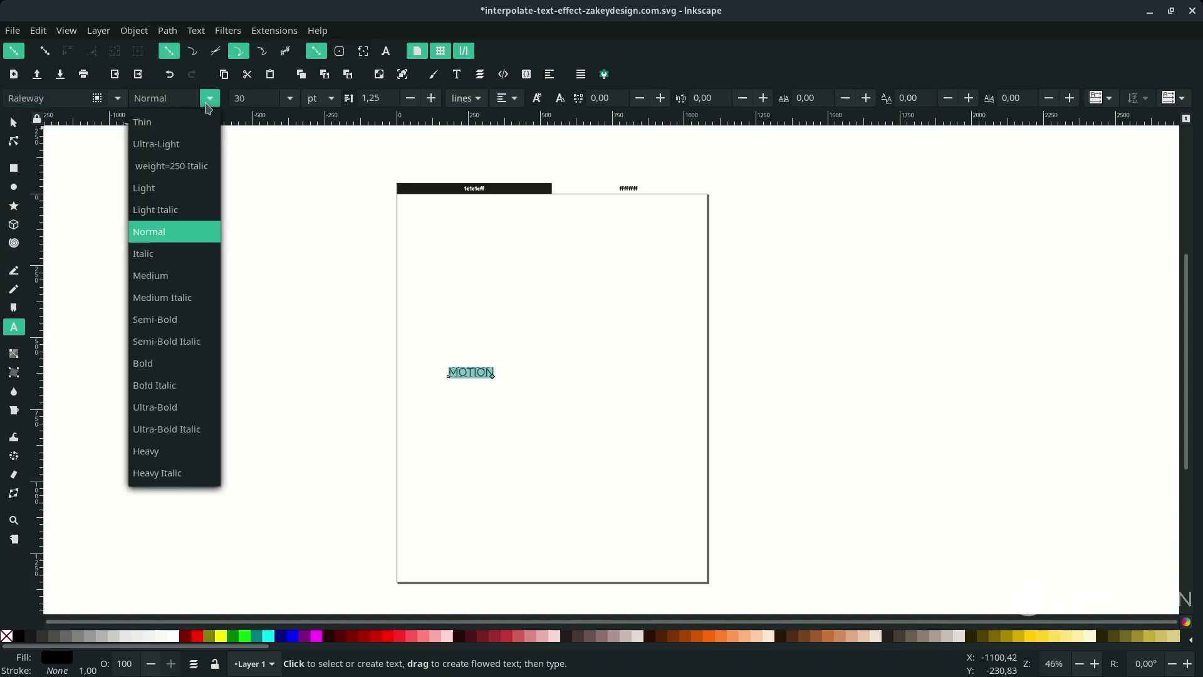
click(194, 327)
Enlarge the MOTION text to about 979 px wide, position it across the page width and save the document
key(F1)
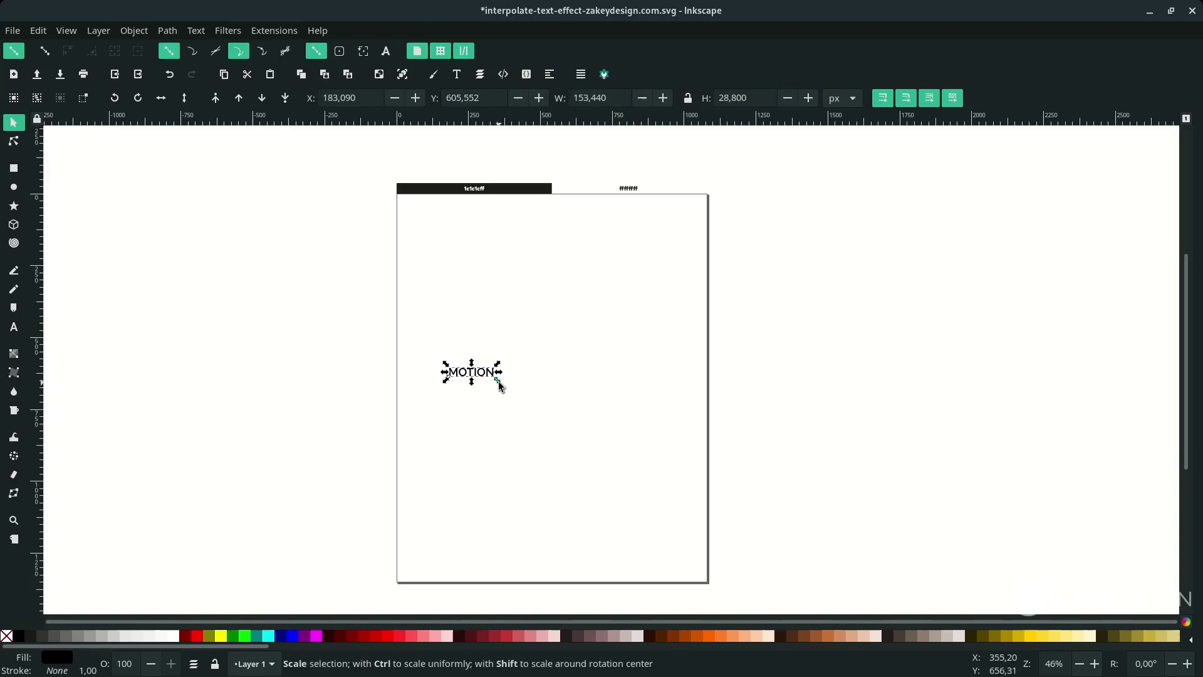
drag(499, 381, 593, 437)
drag(579, 392, 680, 402)
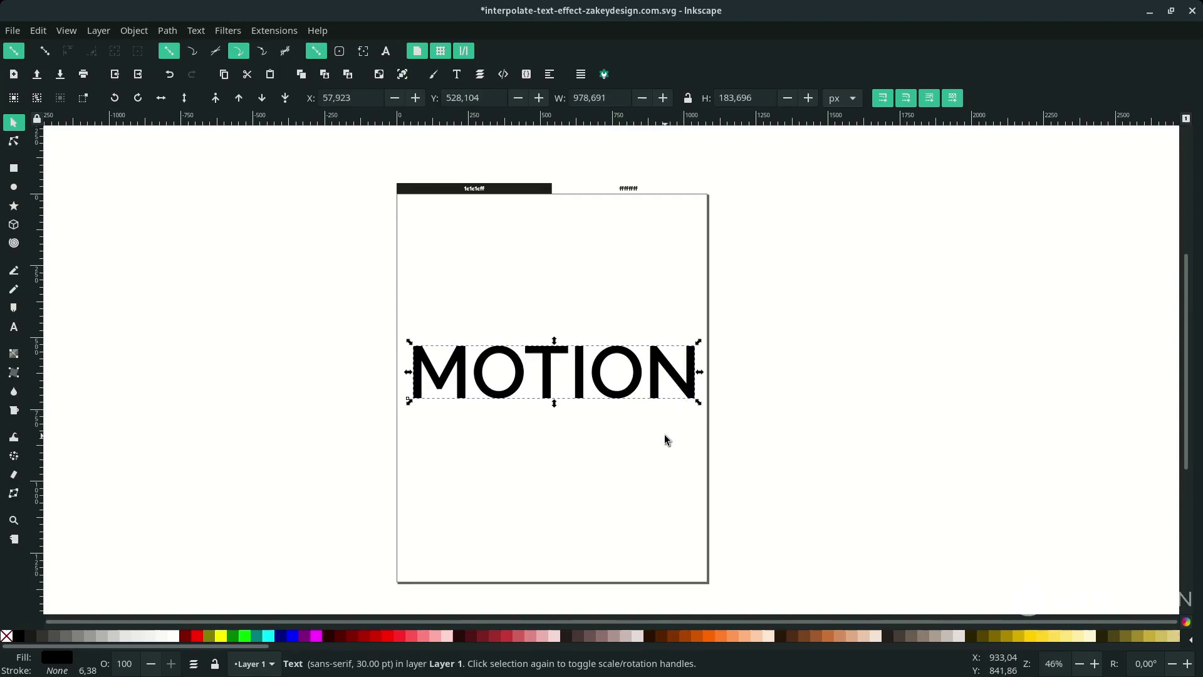
key(ctrl+s)
Convert the MOTION text to paths and ungroup it into separate letters
scroll(545, 346, down, 2)
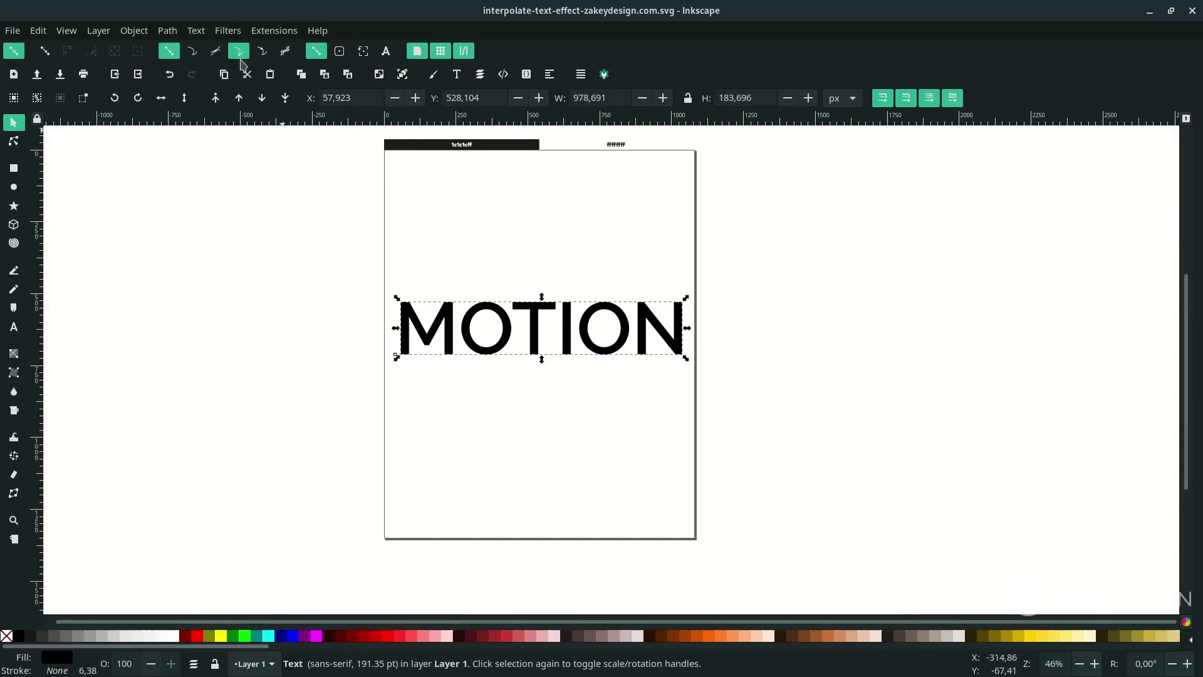
click(168, 31)
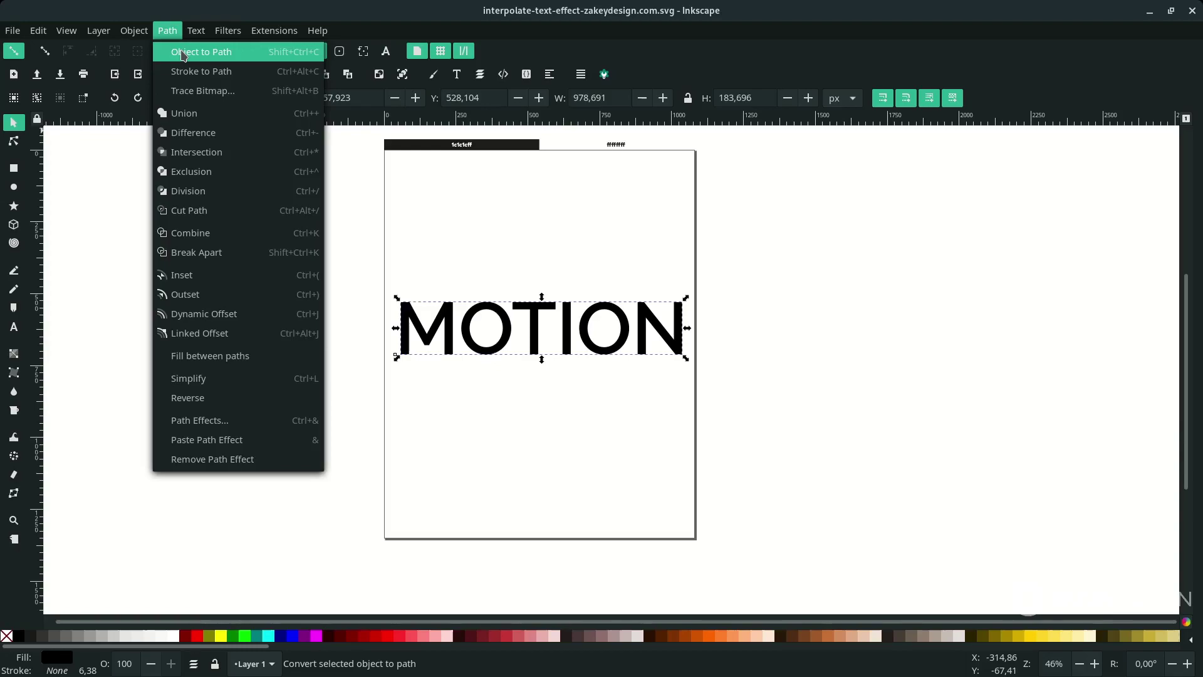
click(184, 53)
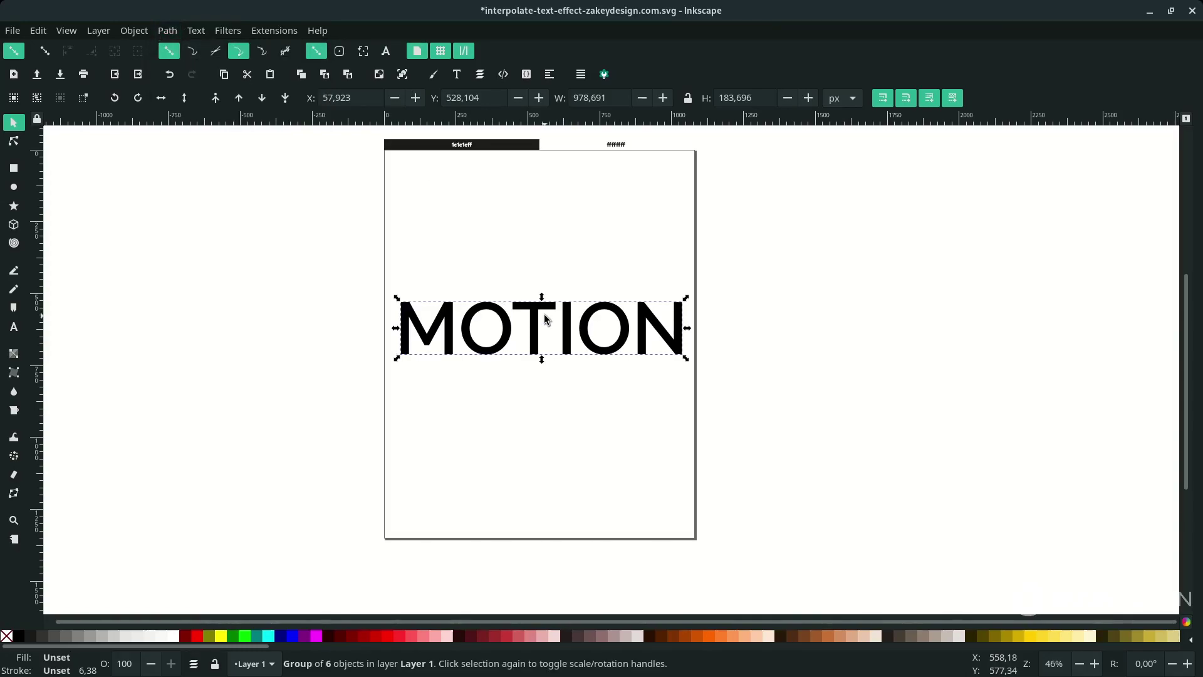
key(t)
key(n)
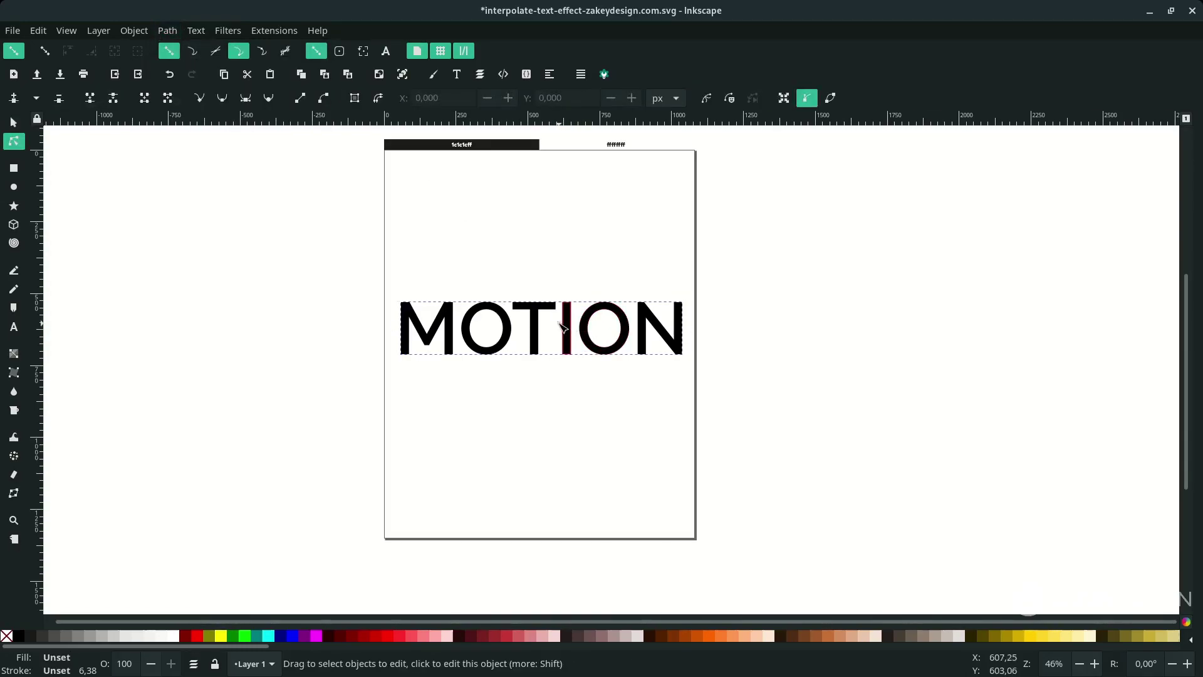
click(538, 321)
key(s)
click(537, 336)
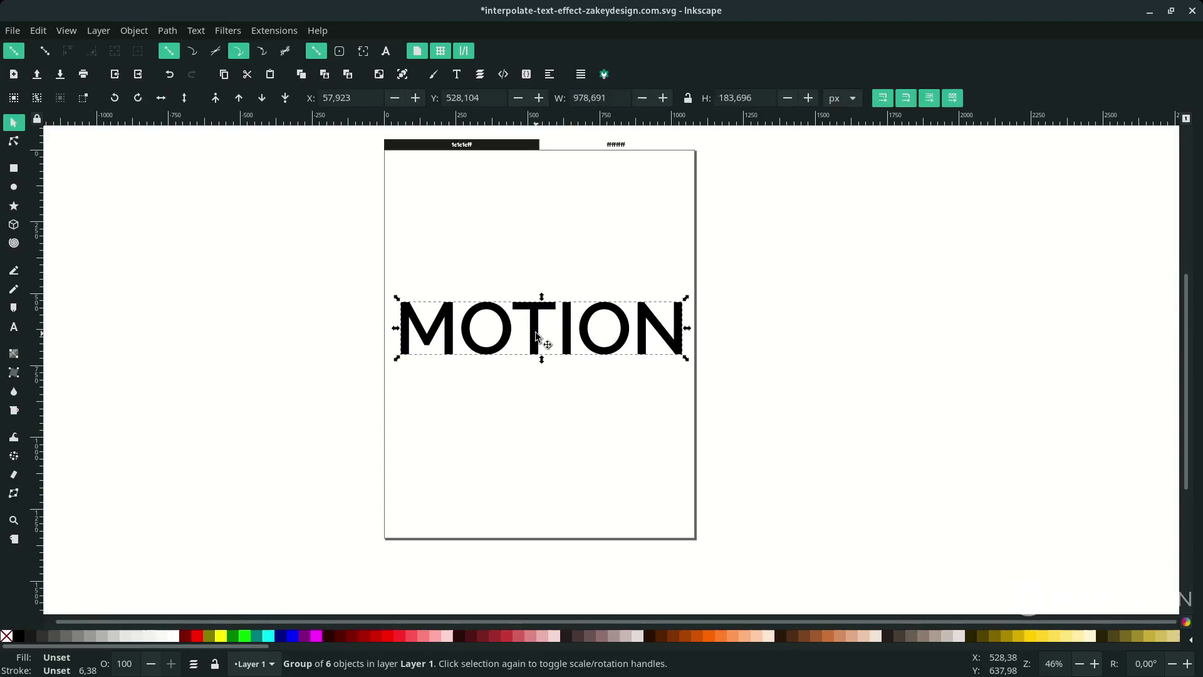
right_click(536, 336)
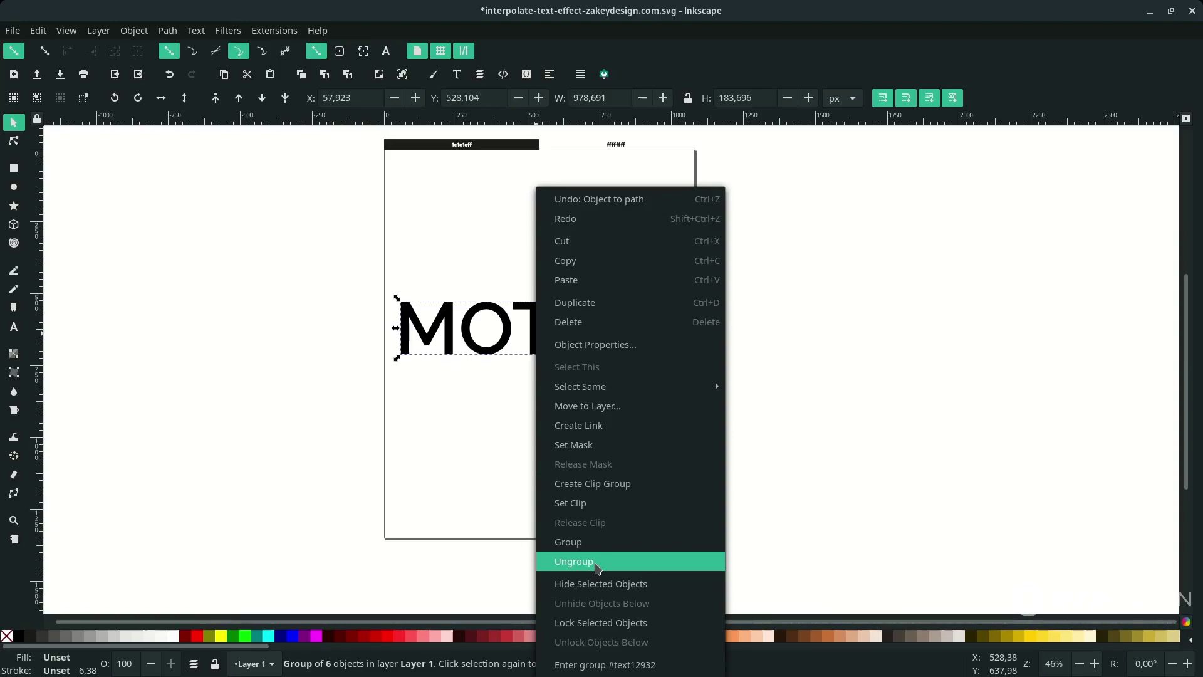
click(597, 568)
Move the letters OTION off the page to its right, reposition the M at about X 183, Y 308 px, and save
drag(456, 265, 759, 420)
drag(676, 348, 987, 363)
click(583, 395)
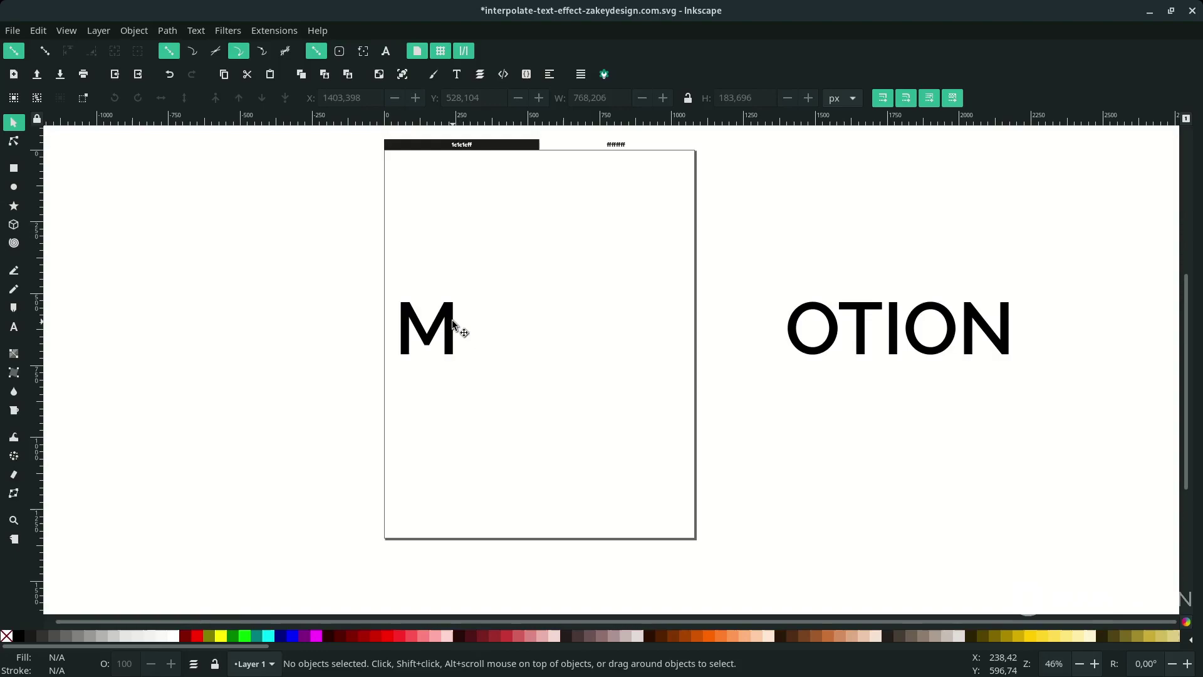
drag(456, 326, 493, 260)
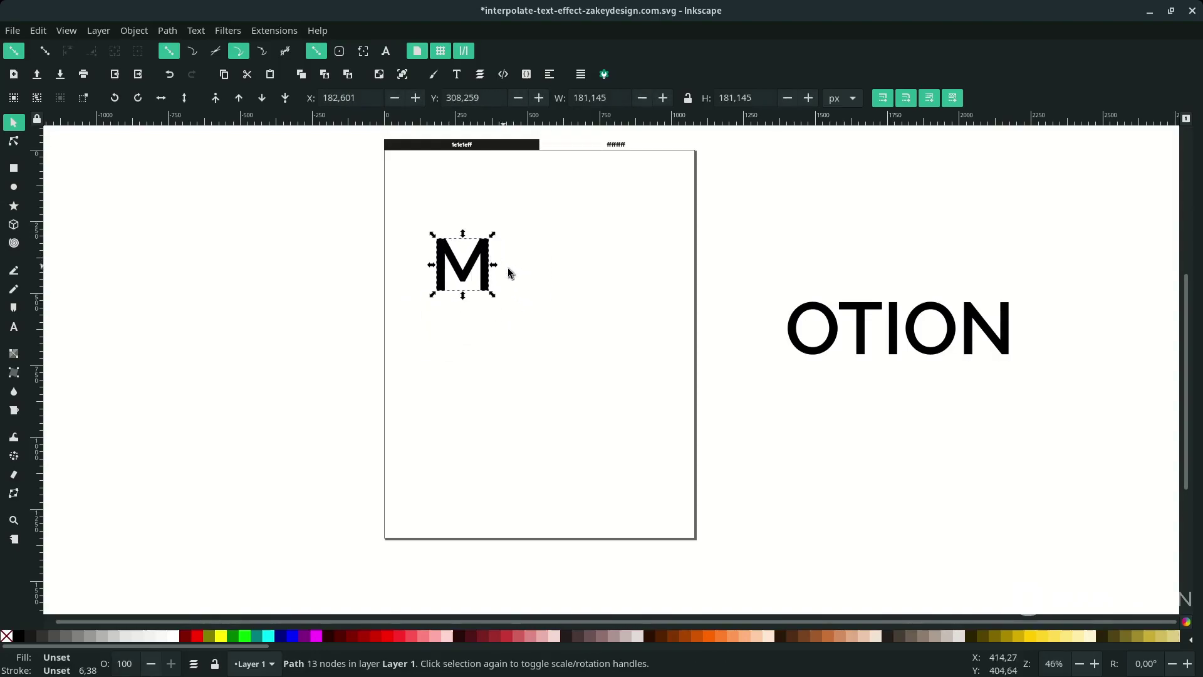
click(514, 274)
key(ctrl+s)
Fill all six letters with the dark 1c1c1cff colour sampled from the swatch above the page
key(5)
drag(367, 238, 1139, 452)
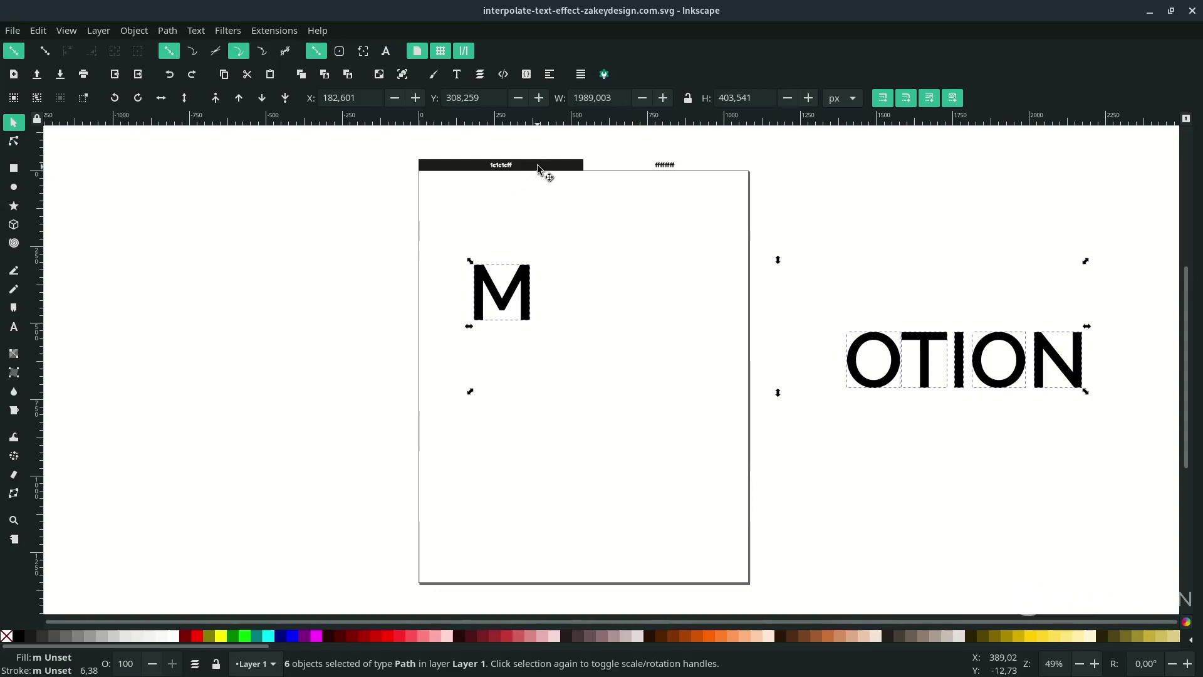
key(d)
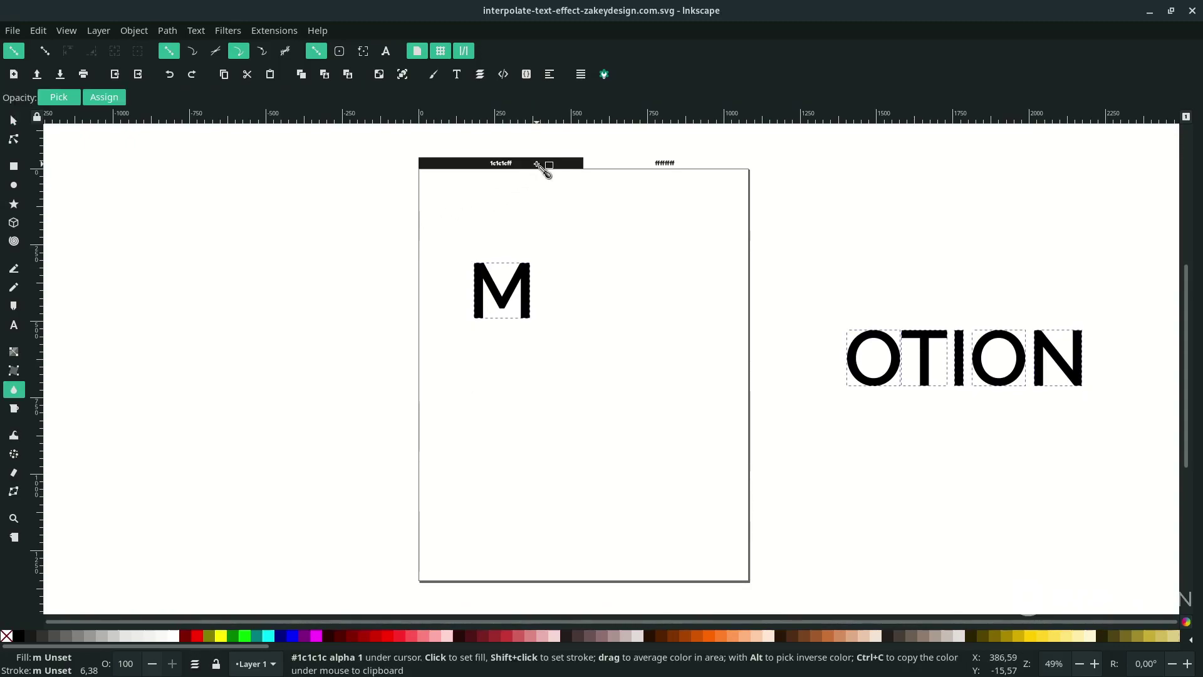
click(537, 165)
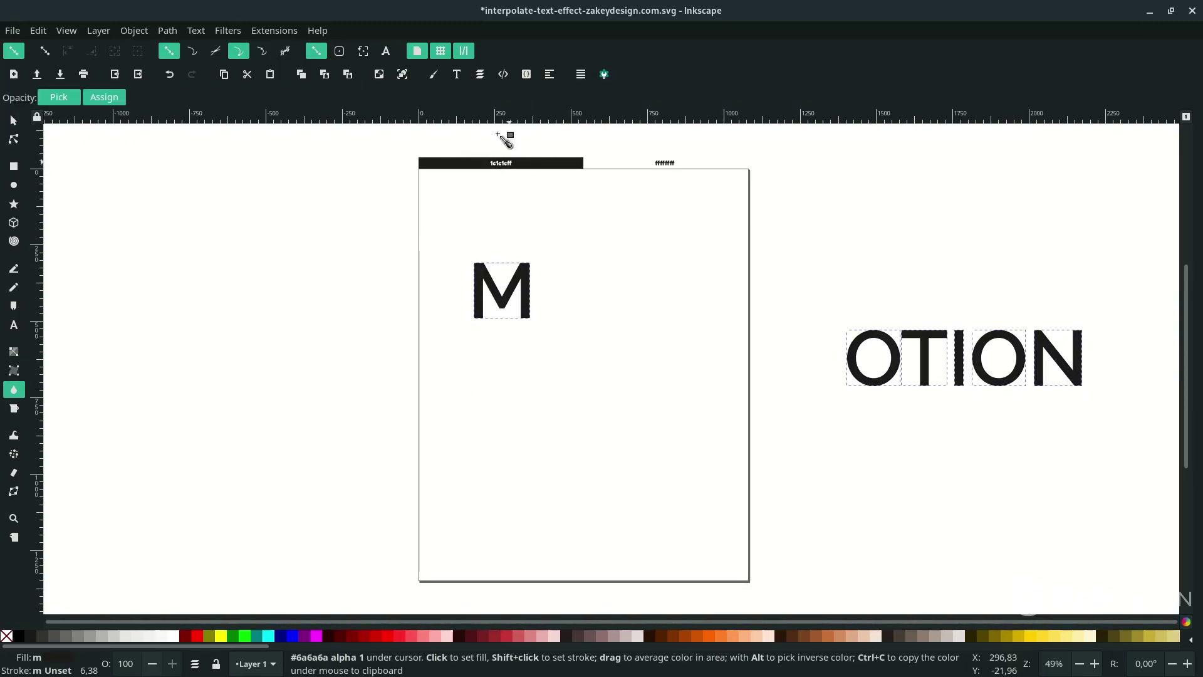
click(433, 74)
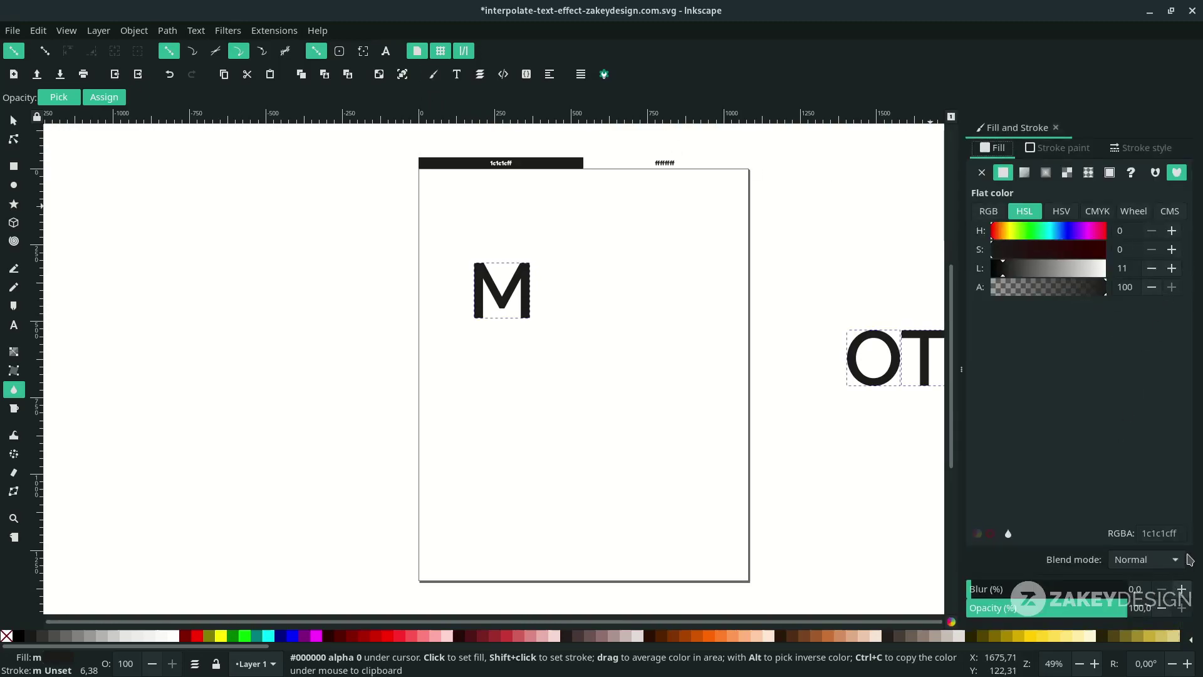
click(1160, 533)
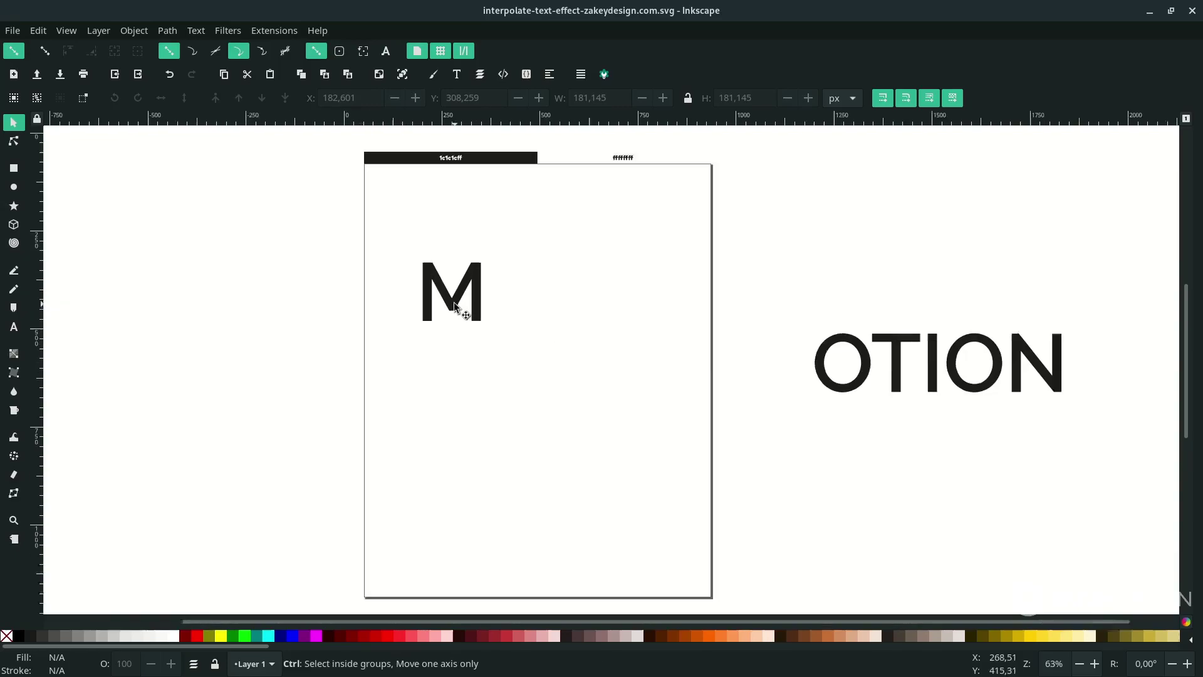
Give the letter M a white stroke 3 px wide
click(455, 307)
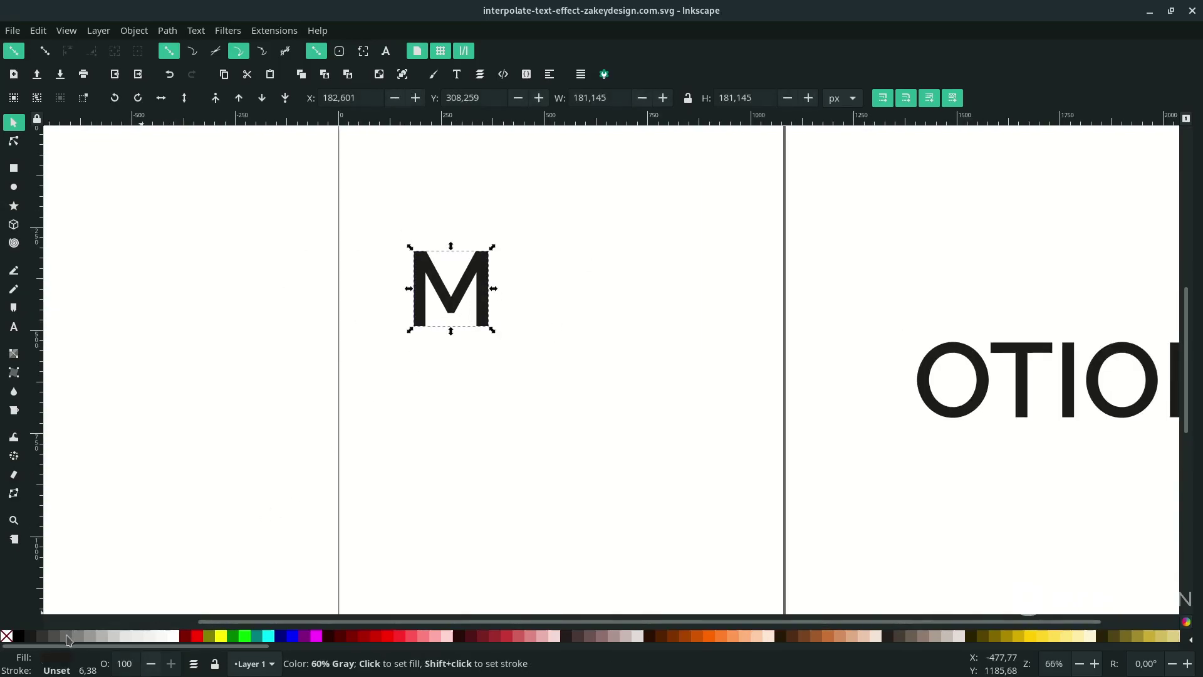
right_click(56, 671)
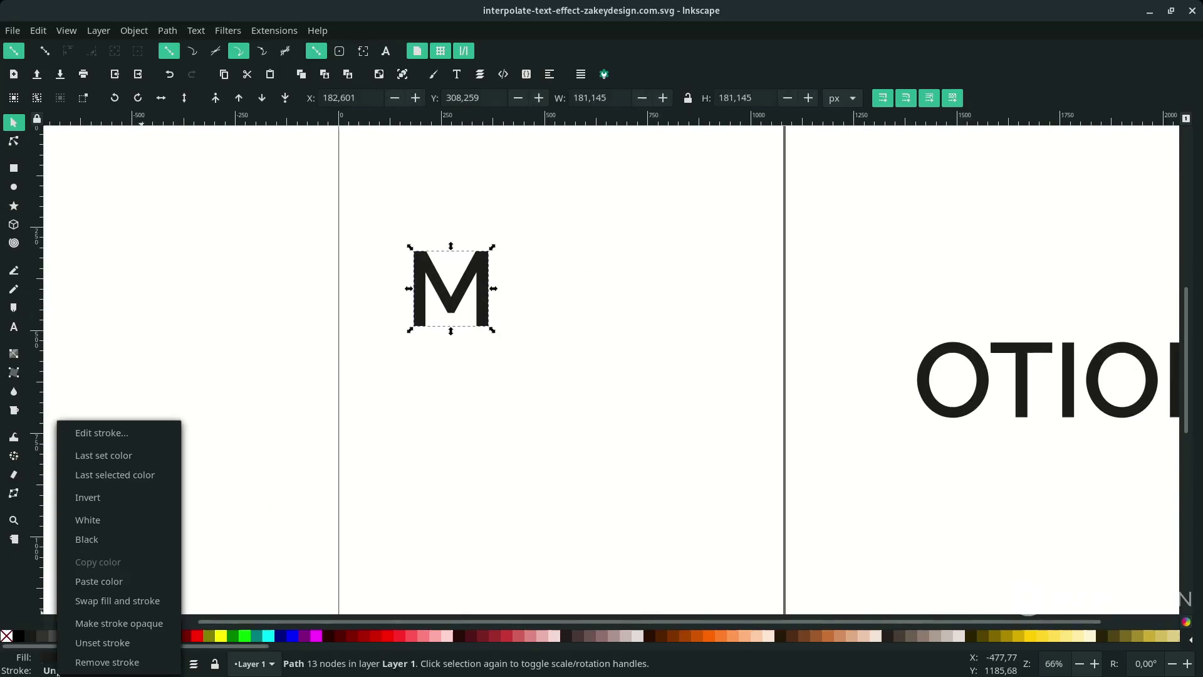
click(115, 523)
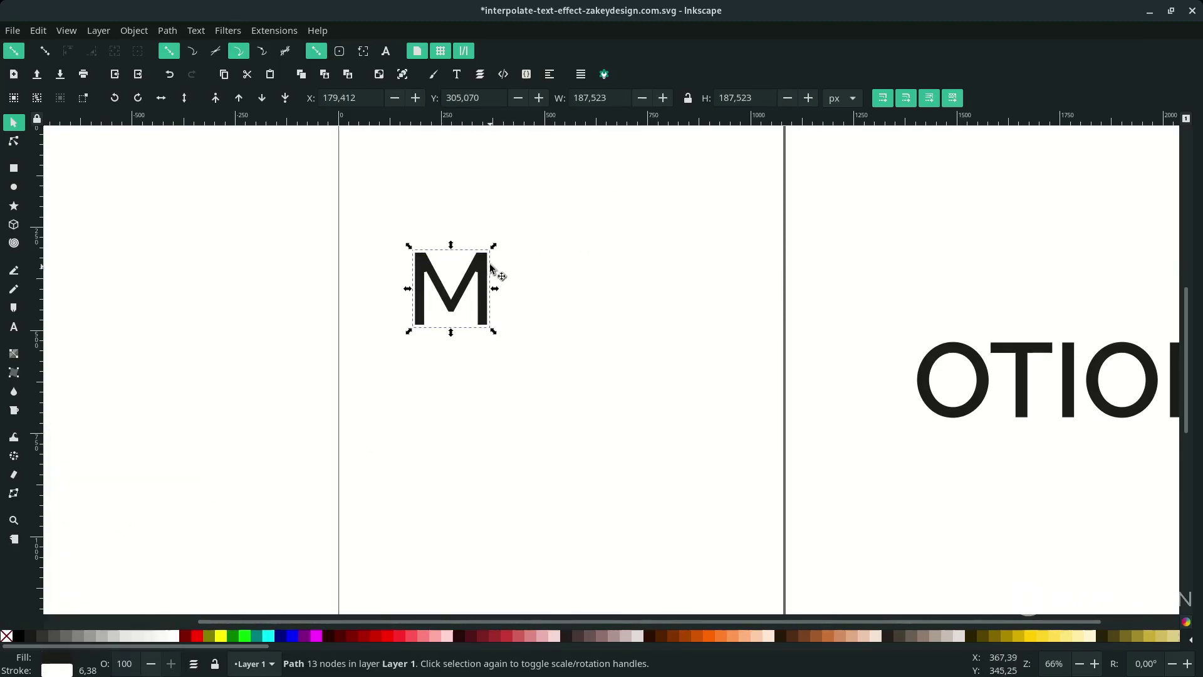
click(433, 75)
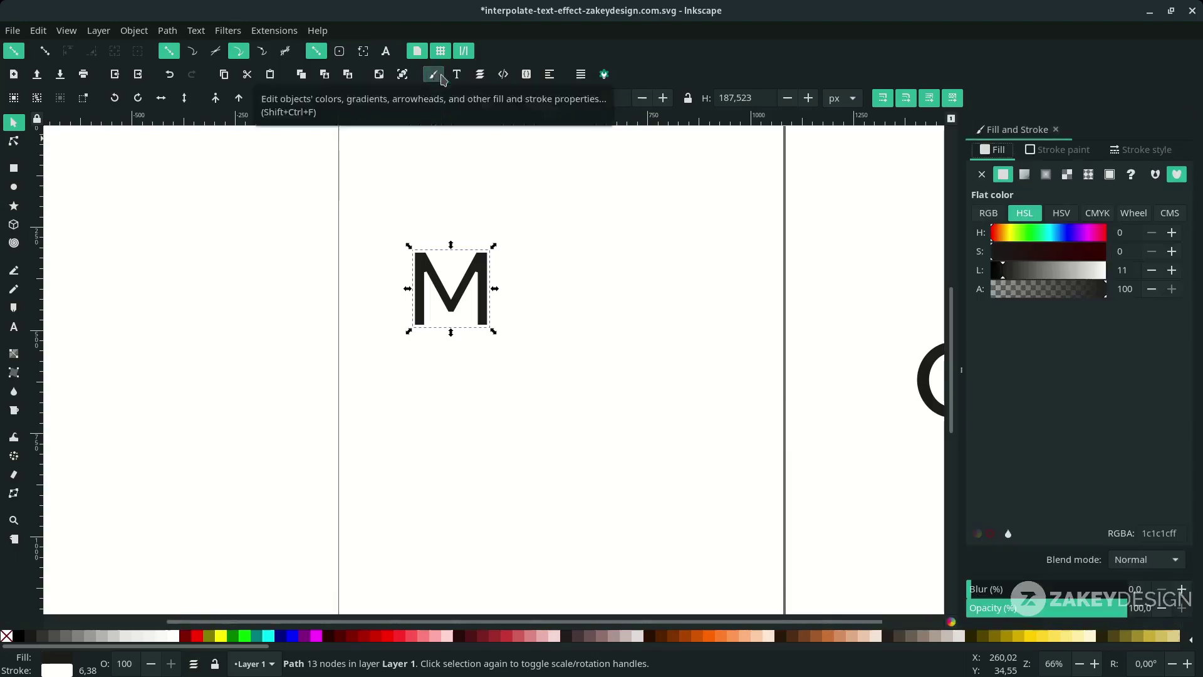
click(1140, 150)
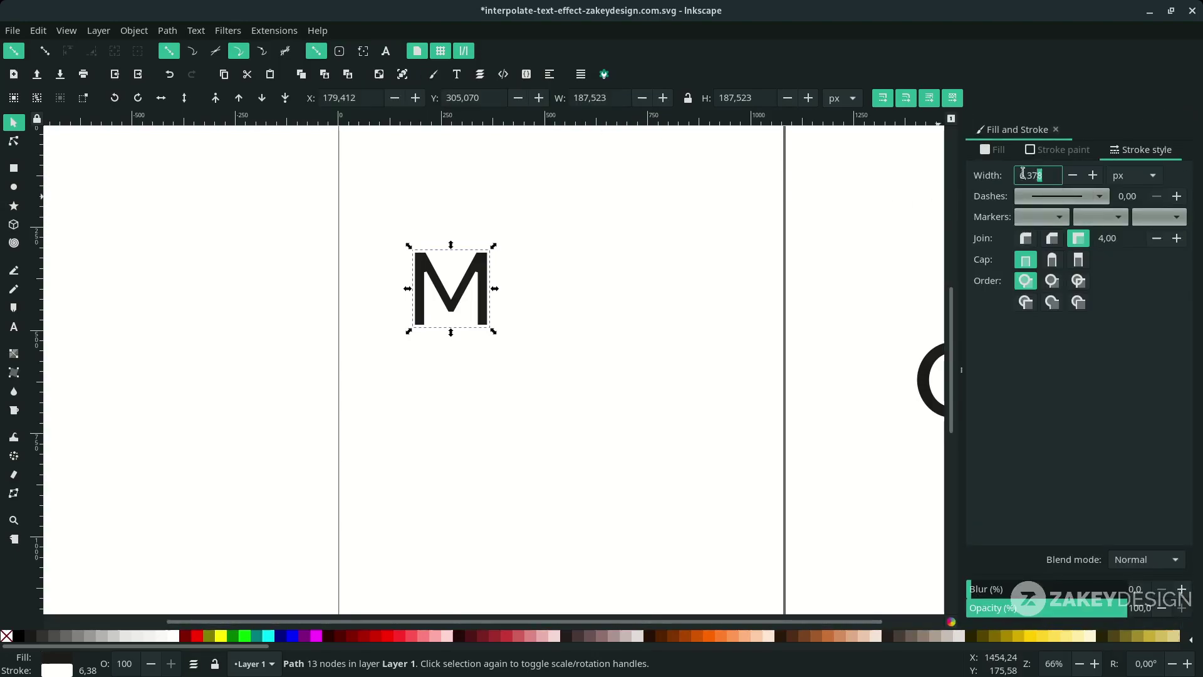
triple_click(1042, 175)
text(3)
key(Return)
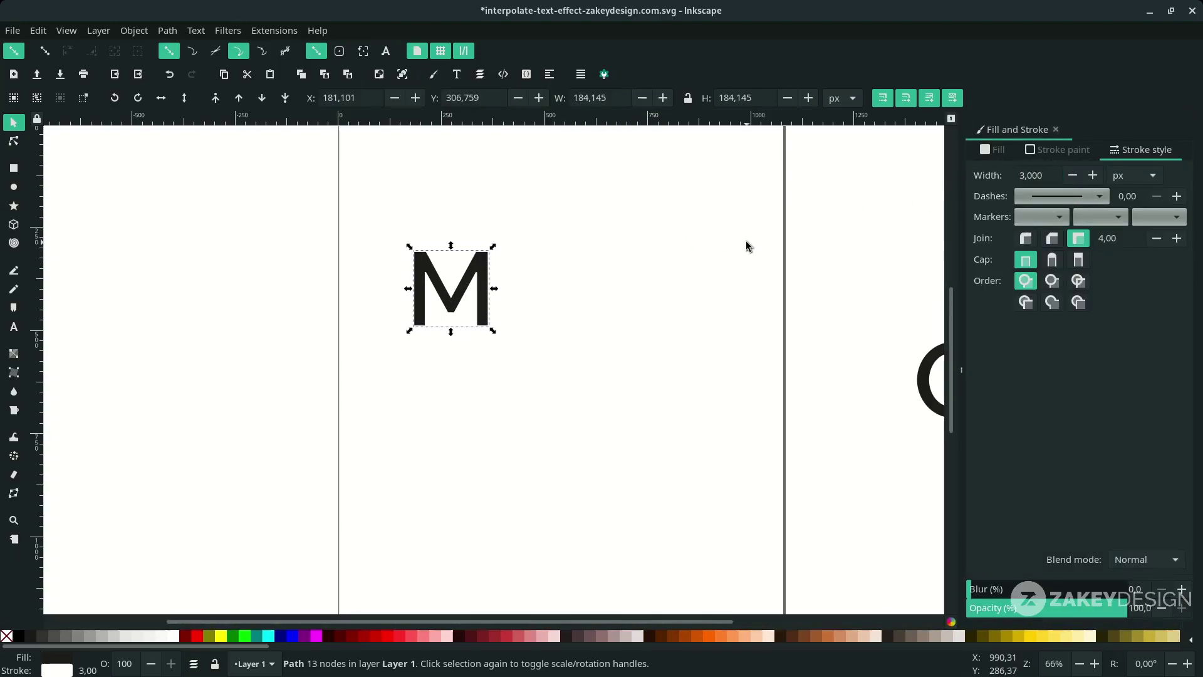
scroll(501, 301, right, 4)
click(401, 304)
Duplicate the letter M, place the copy below and to the right of the original, and shrink the copy uniformly
scroll(413, 295, left, 2)
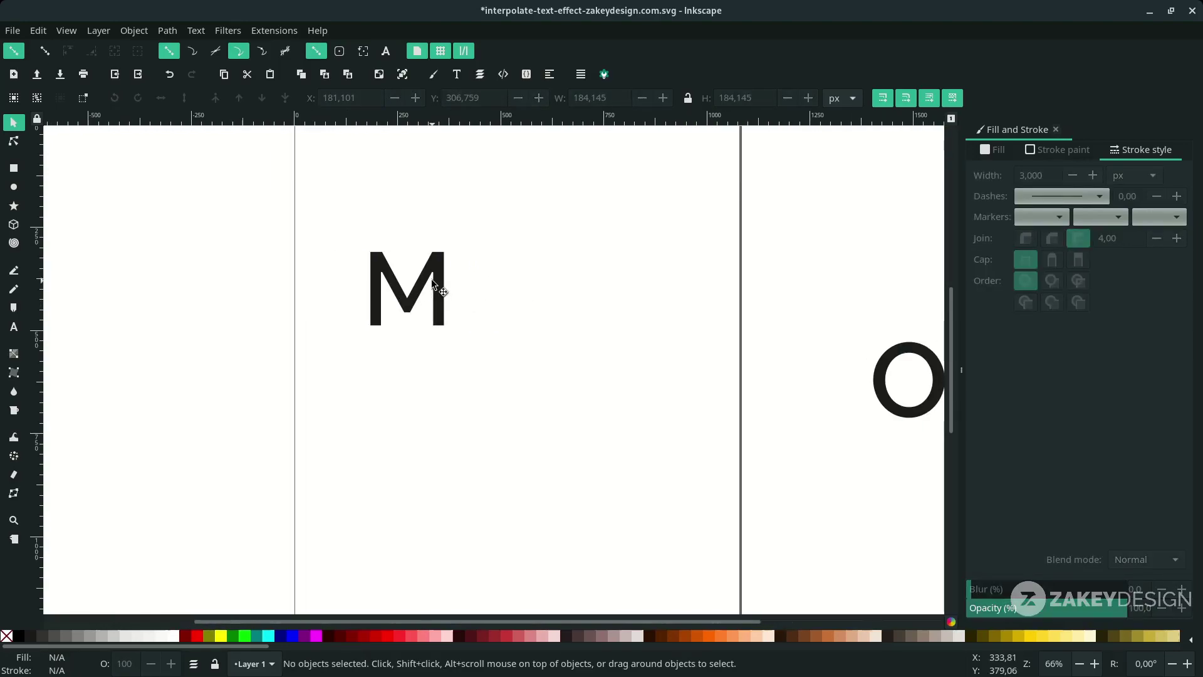
click(434, 285)
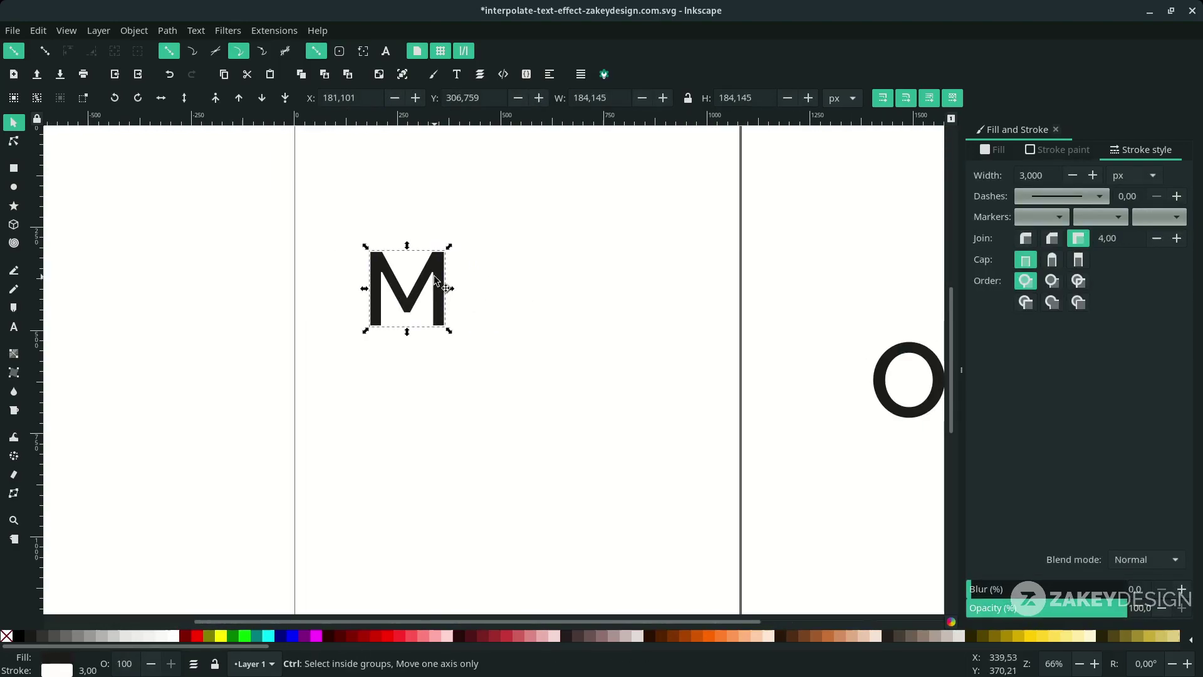
key(ctrl+d)
drag(436, 280, 548, 328)
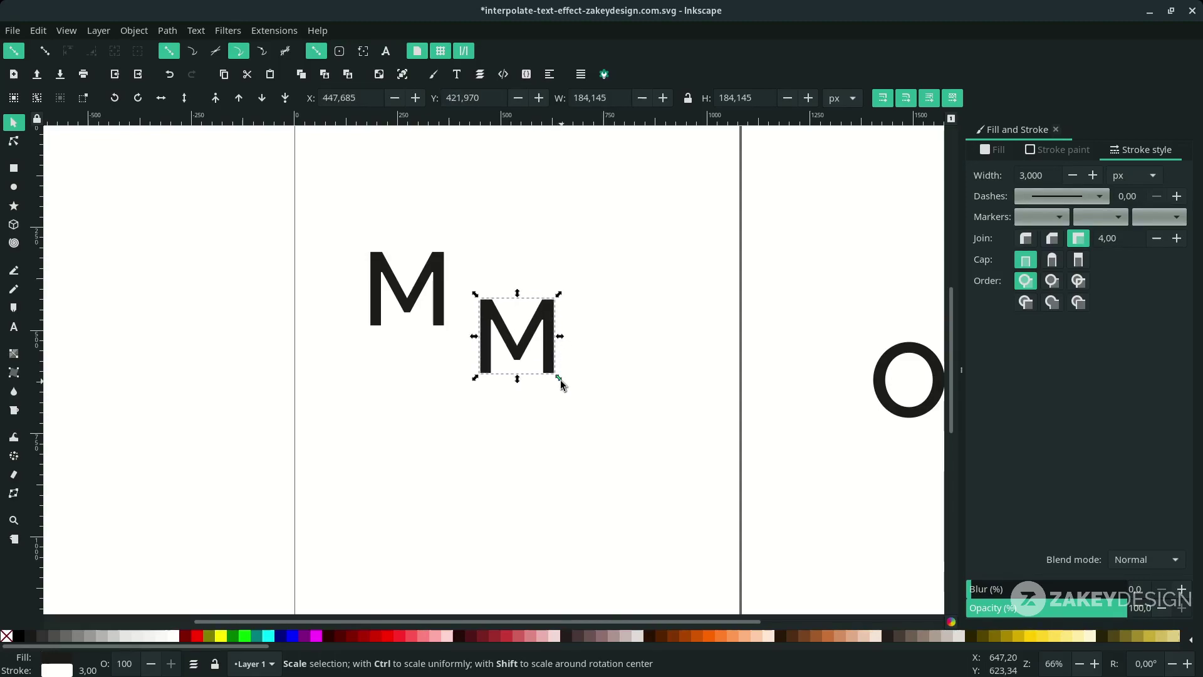
drag(560, 380, 553, 378)
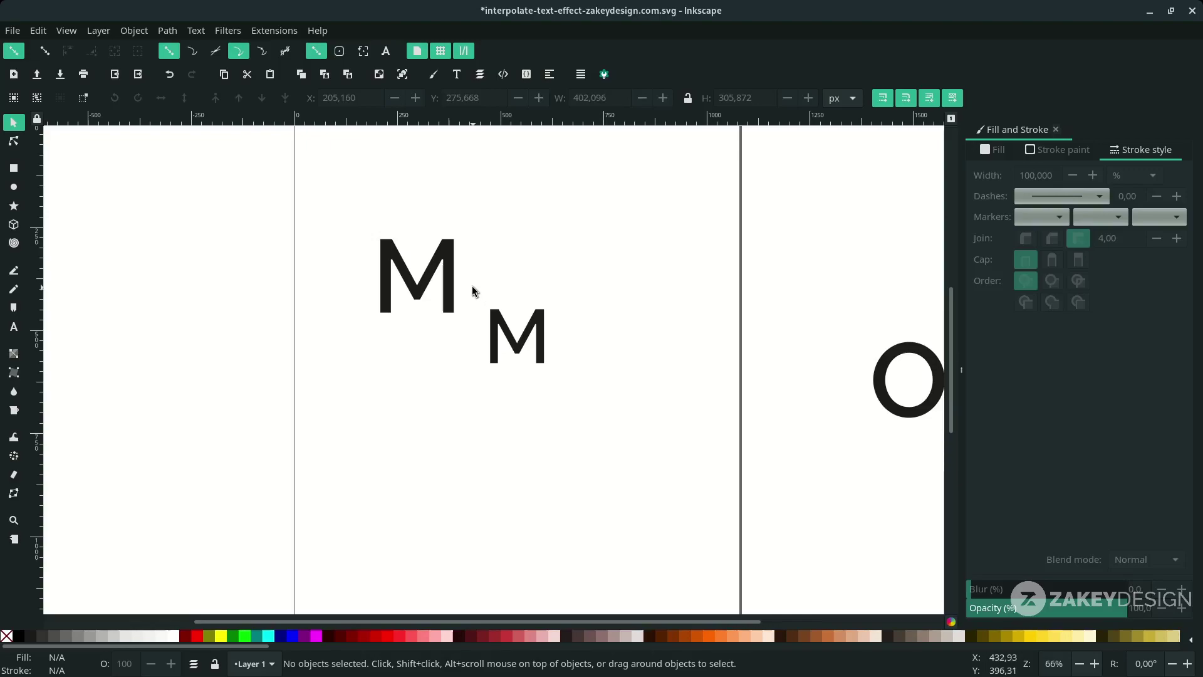
key(ctrl+z)
Preview an Interpolate between the large and small M with exponent 0, 21 steps, method 2 and duplicated endpaths, without applying it
click(446, 259)
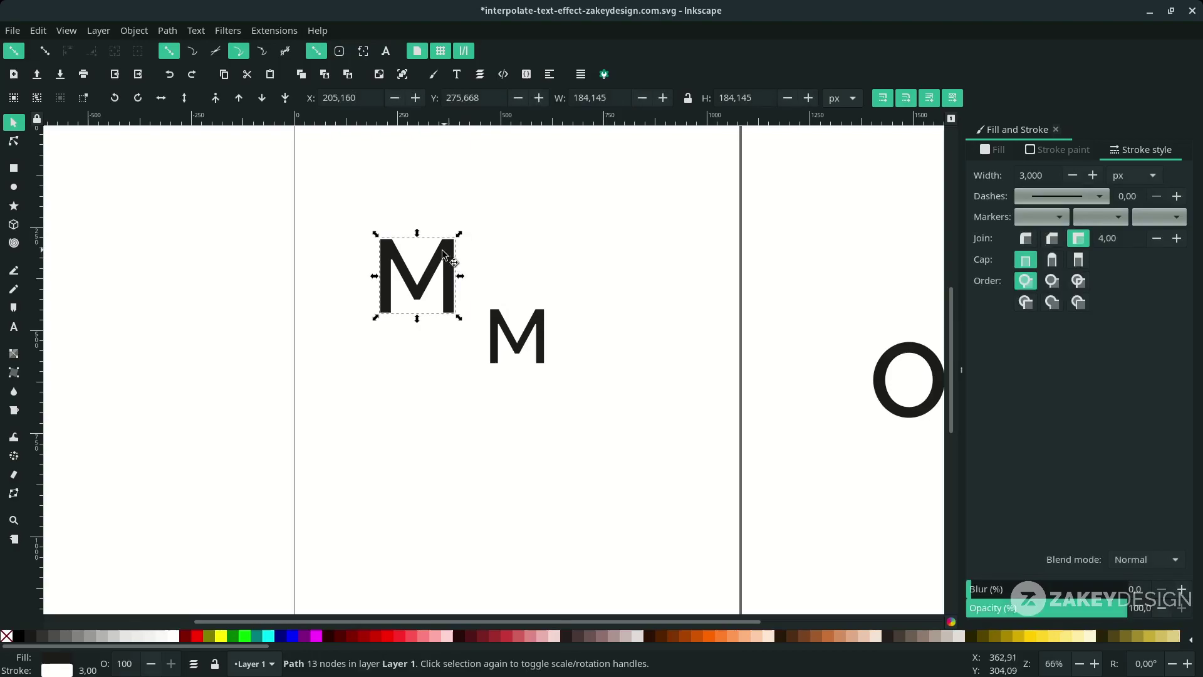
shift+click(517, 344)
click(274, 31)
mouse_move(388, 189)
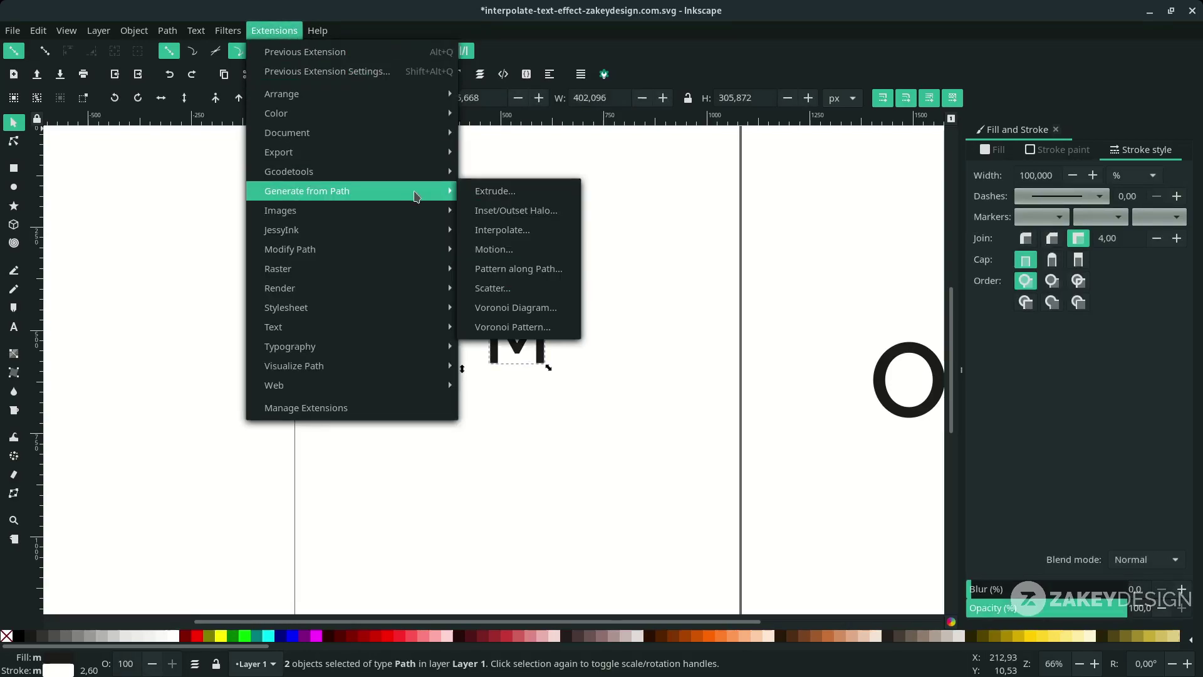
click(545, 236)
drag(611, 245, 816, 220)
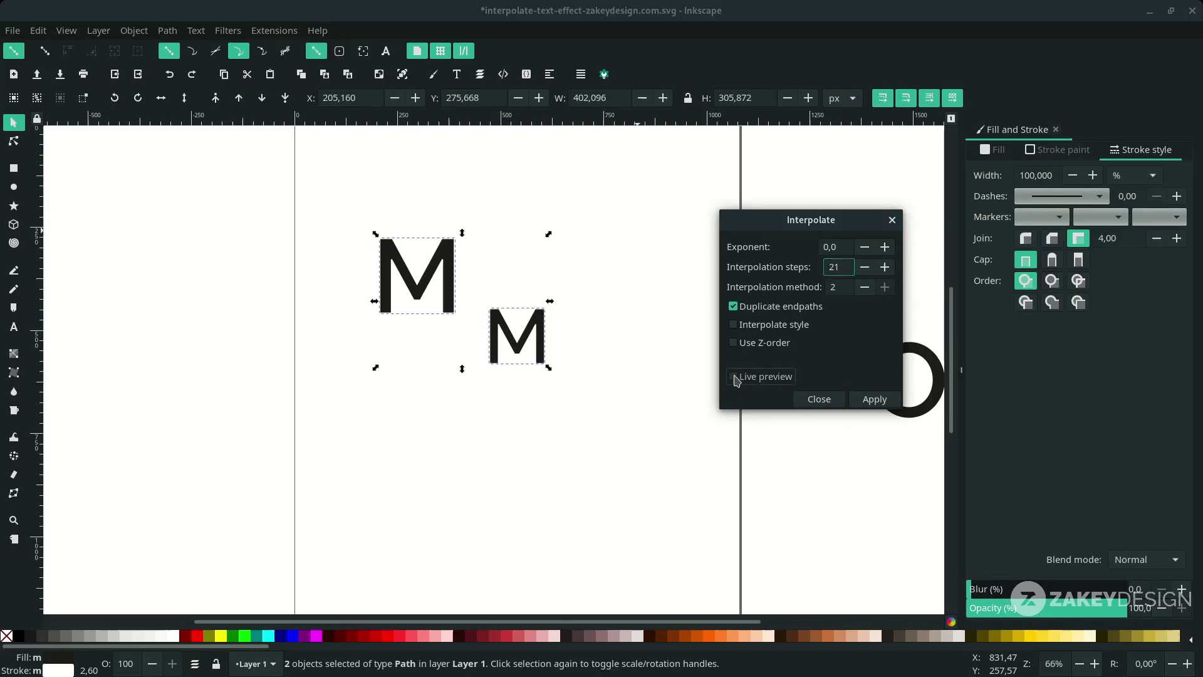
click(734, 377)
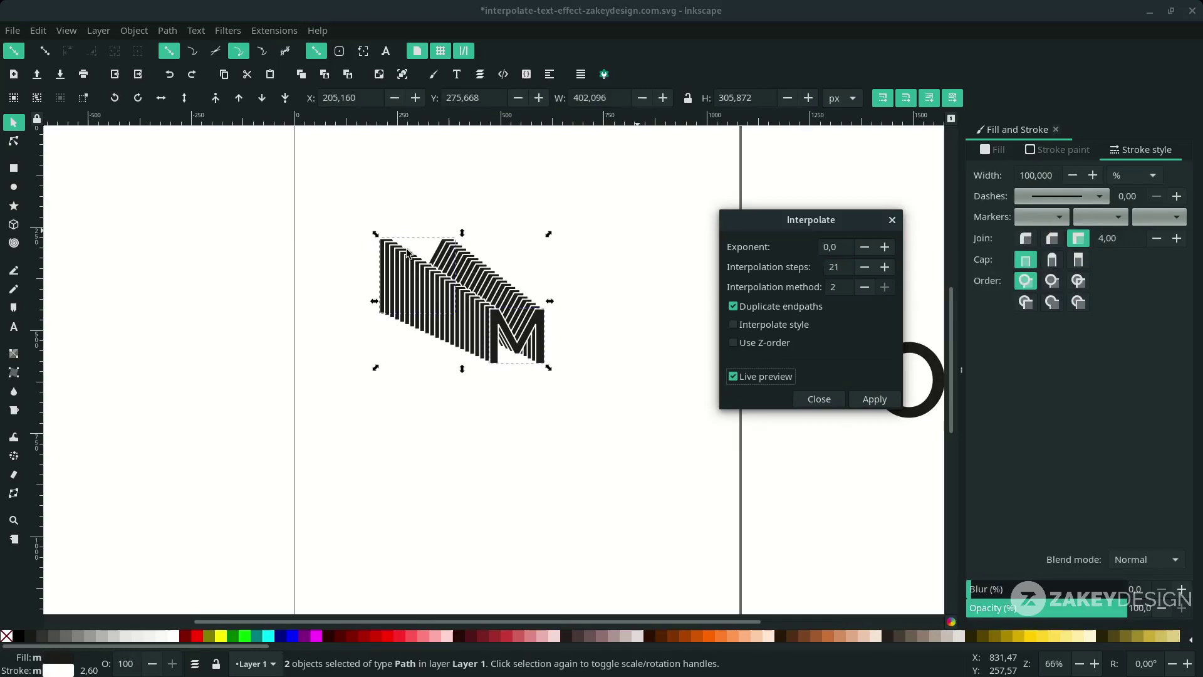
click(819, 399)
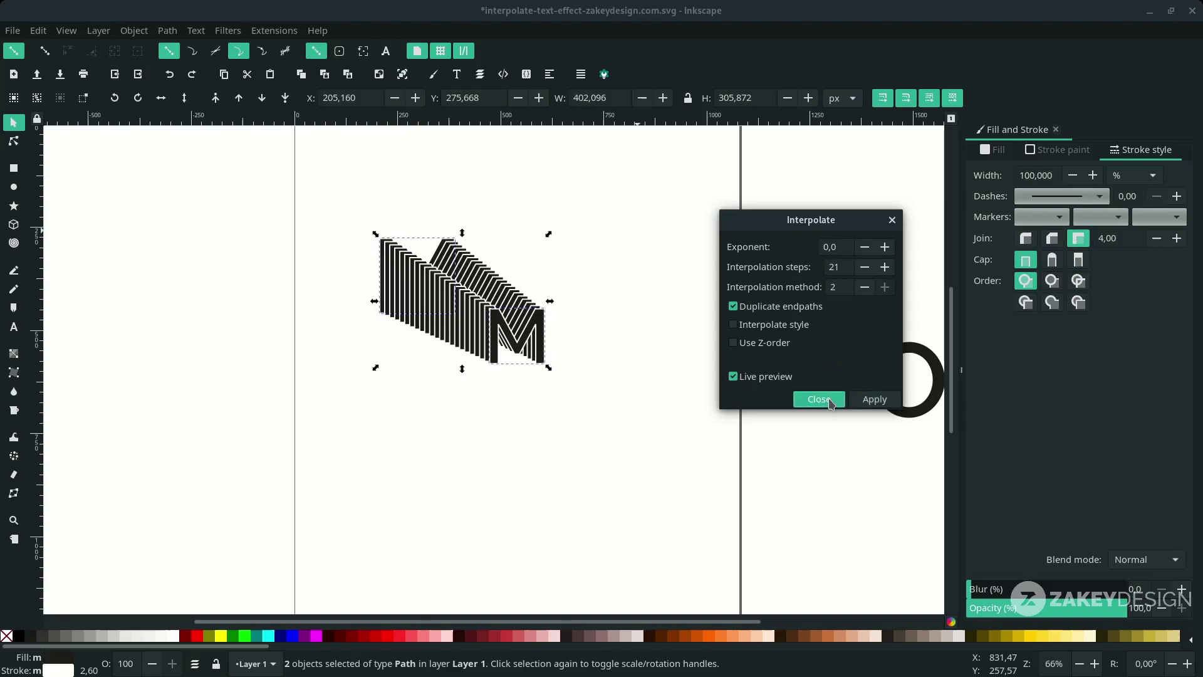
click(563, 317)
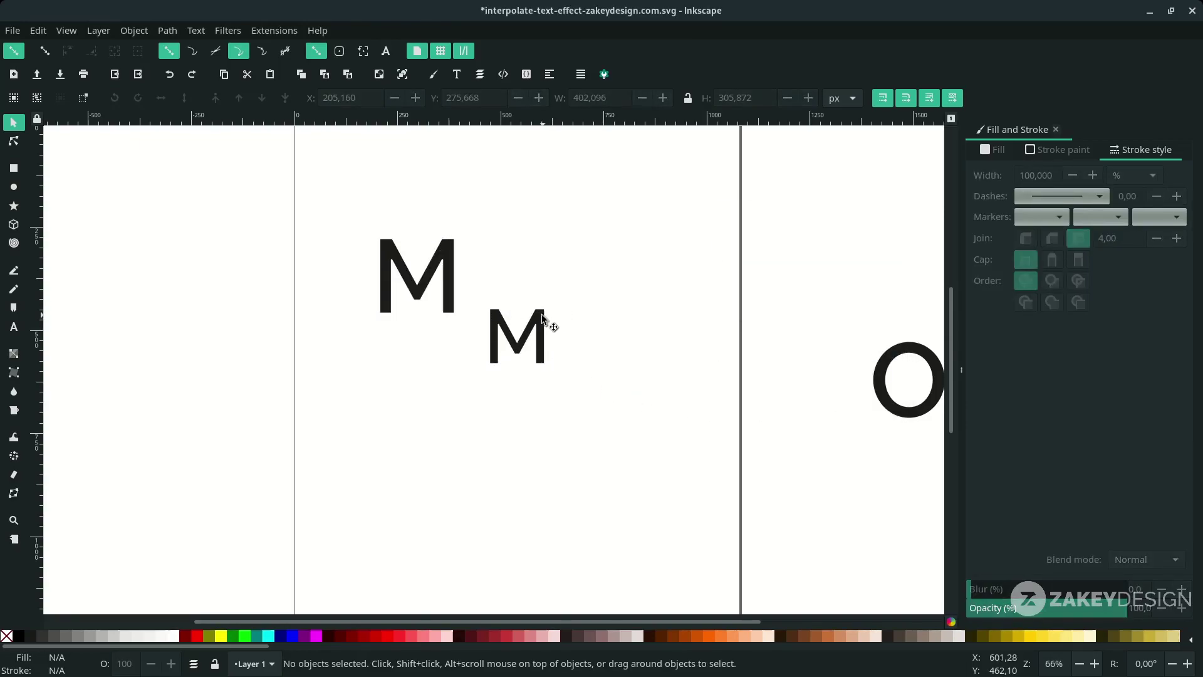
Apply Interpolate between the large and small M with exponent 0, 21 steps, method 2 and duplicated endpaths
click(540, 317)
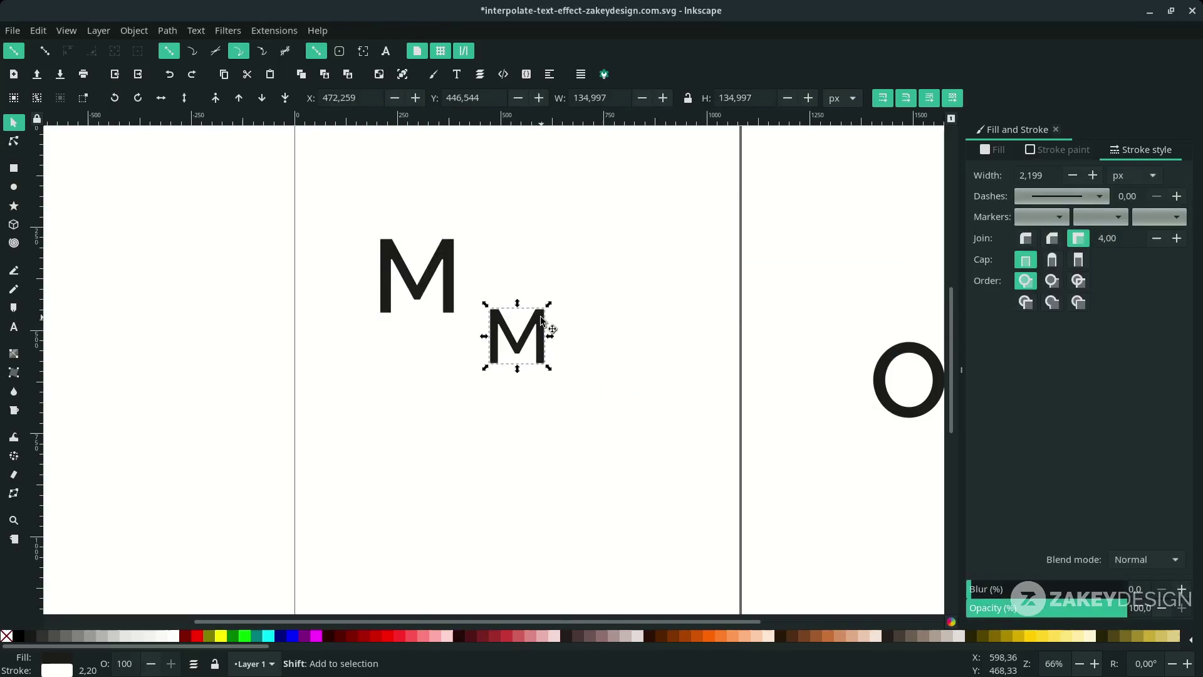
shift+click(440, 255)
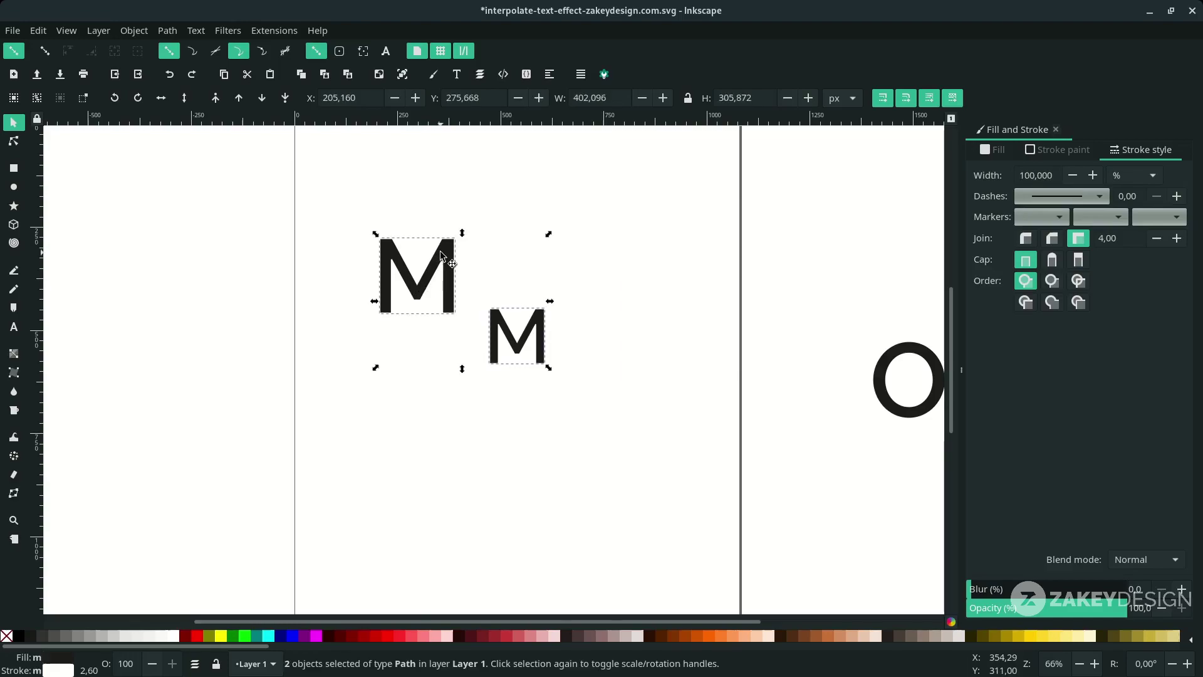
click(289, 31)
mouse_move(432, 191)
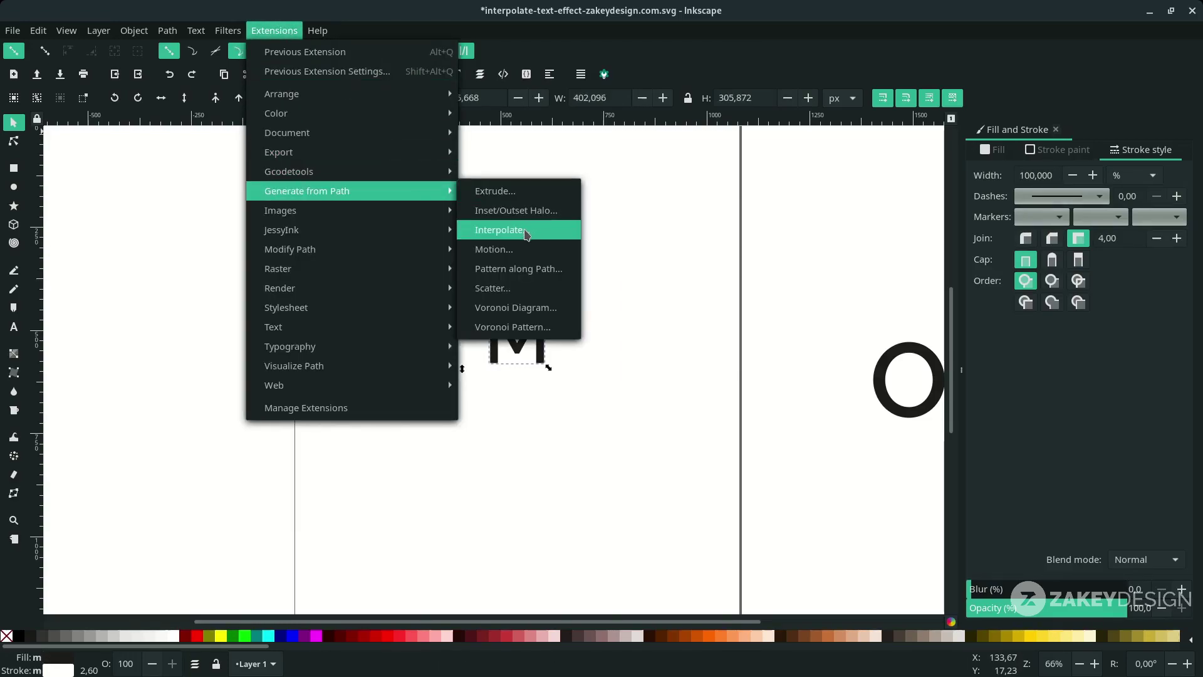
click(501, 230)
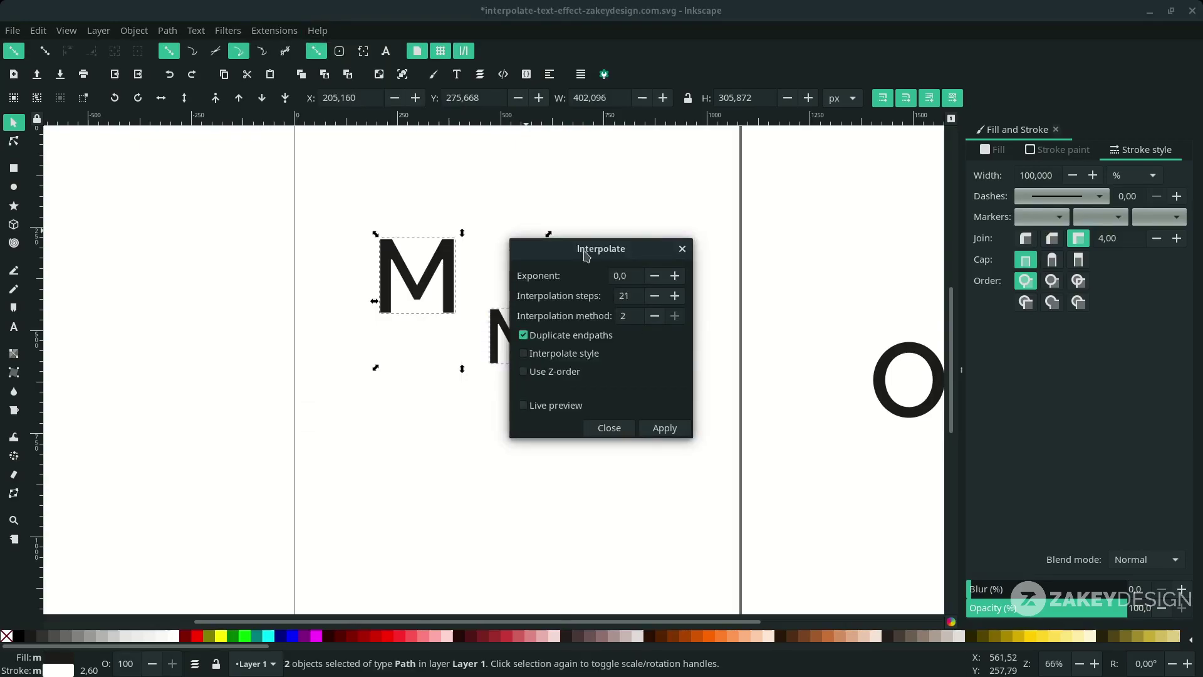
drag(586, 245, 746, 206)
click(686, 363)
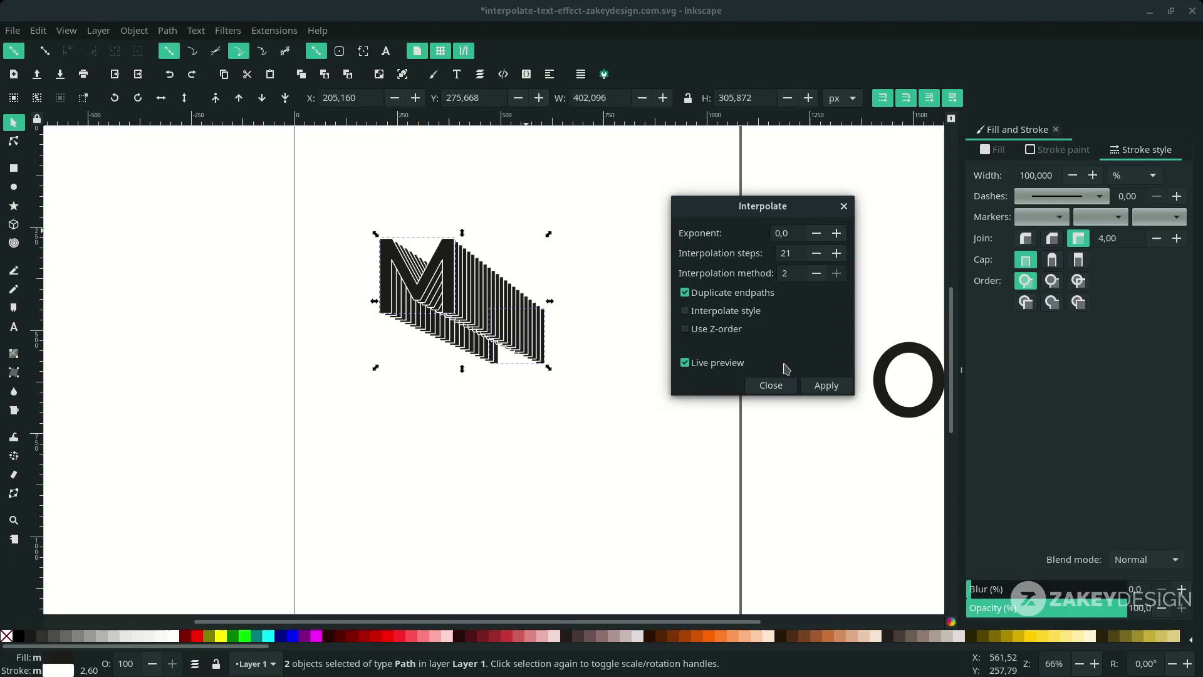
click(847, 389)
click(765, 386)
scroll(553, 348, down, 3)
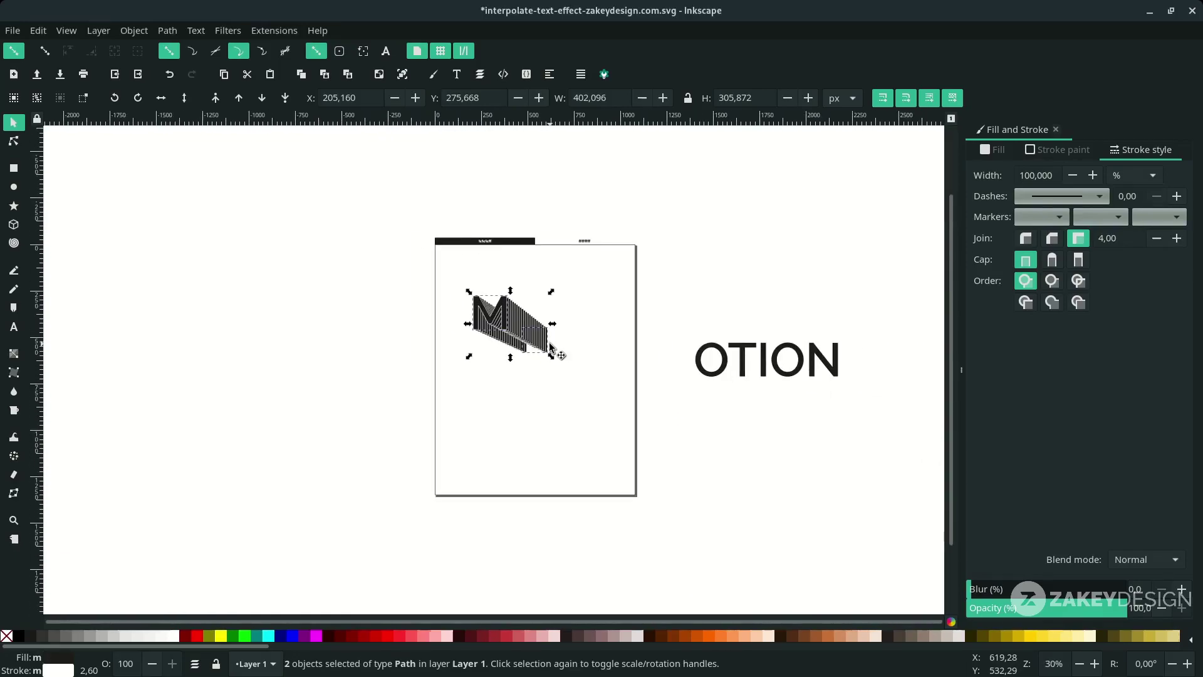
scroll(574, 351, up, 3)
Lower the interpolated M group to the bottom of the stacking order
click(580, 393)
key(ctrl+z)
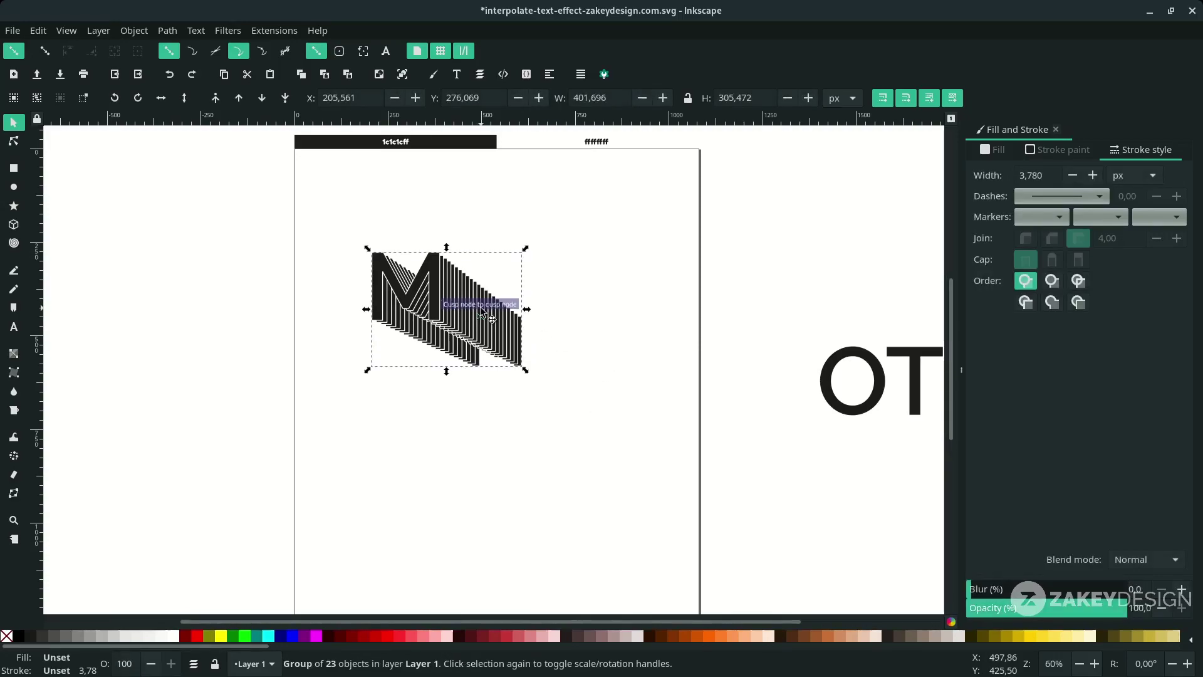
click(285, 99)
click(550, 317)
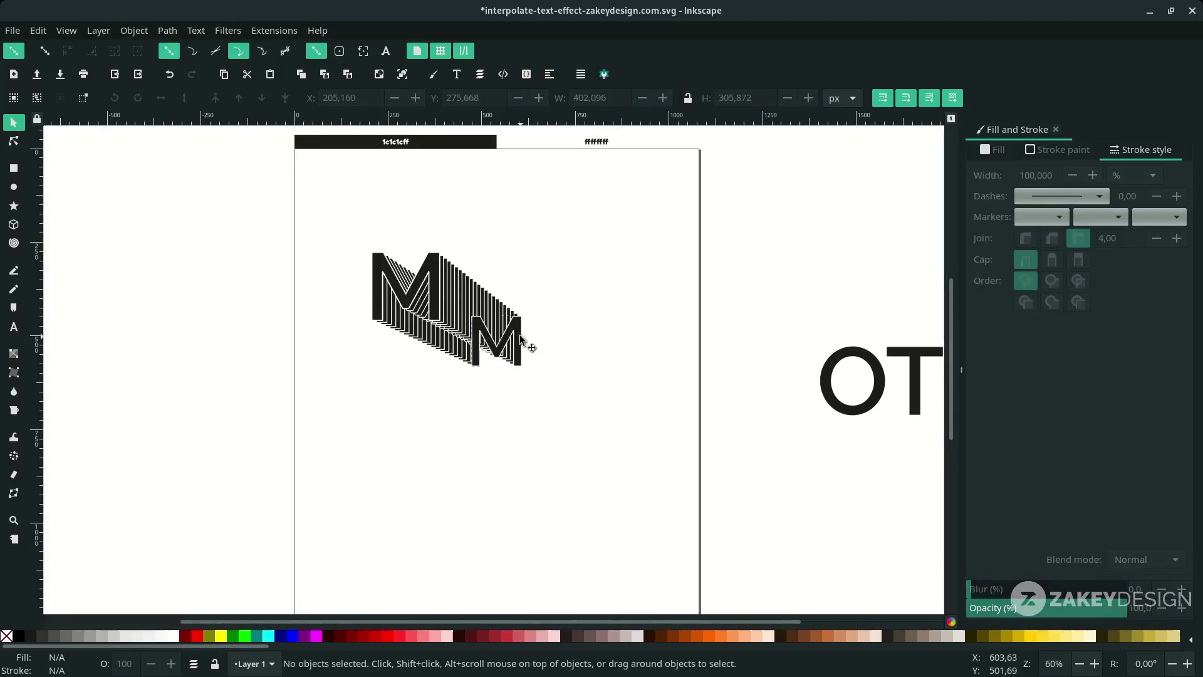
Delete the two source M letters and move the interpolated M group slightly down and to the left
click(519, 334)
shift+click(430, 276)
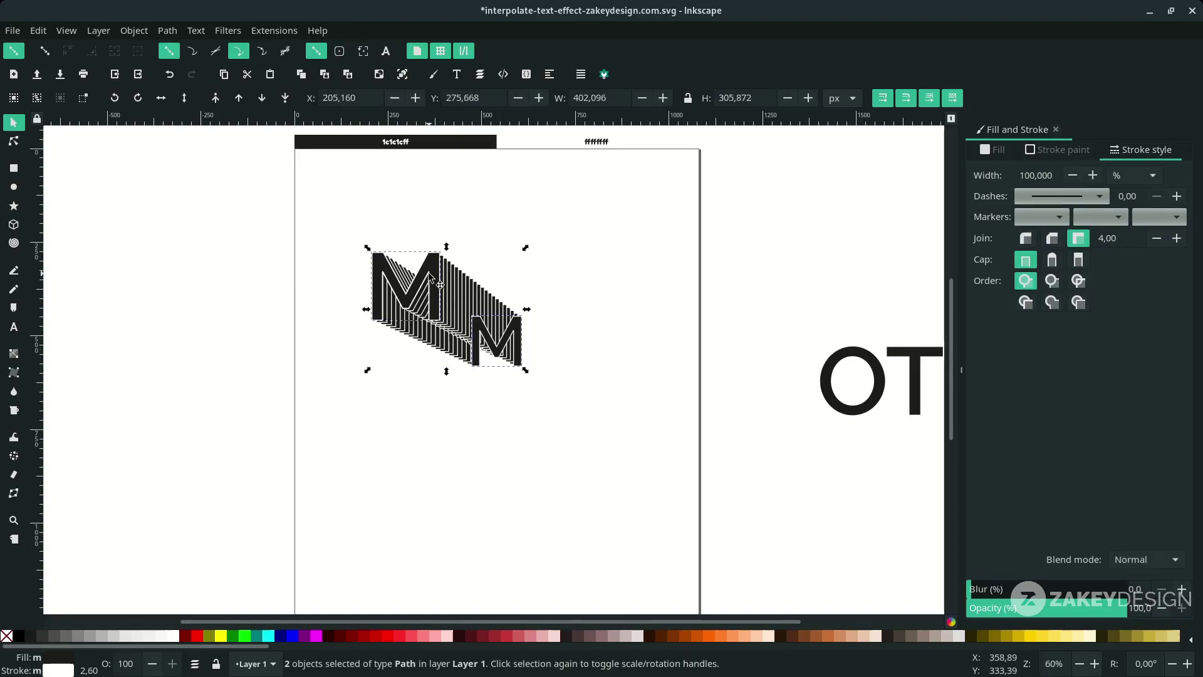
key(Delete)
drag(499, 330, 479, 366)
ctrl+scroll(718, 385, down, 2)
scroll(727, 354, up, 2)
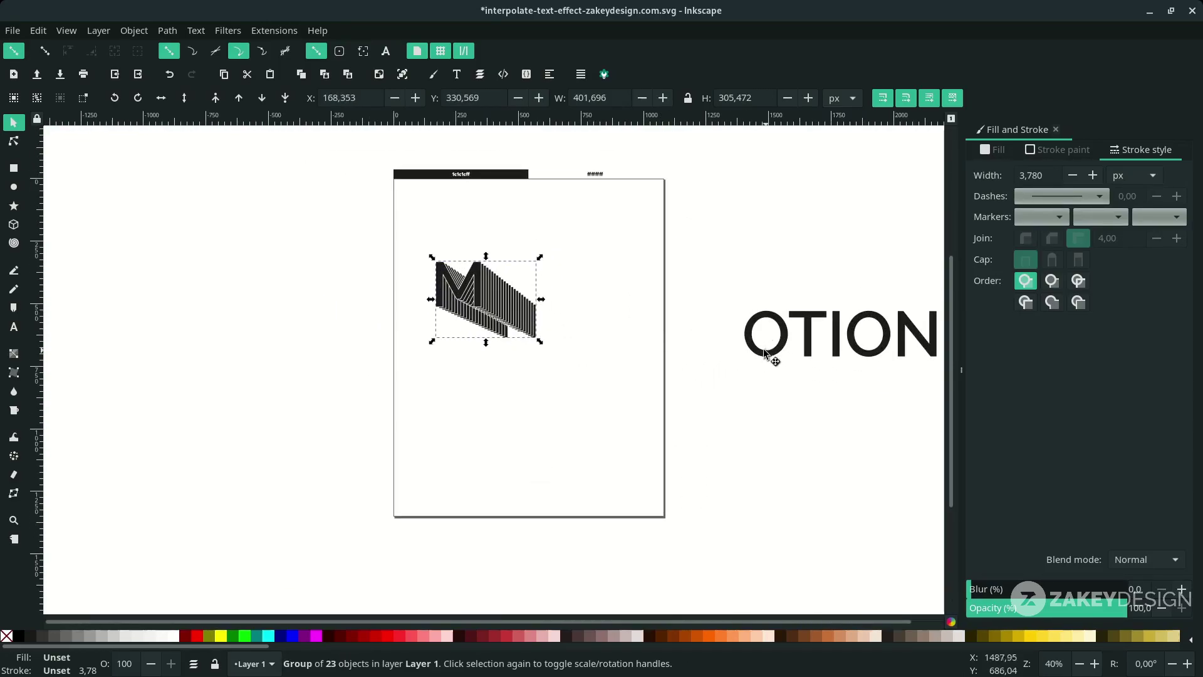
Place the letter O beside the M group, duplicate it directly below, and shrink the copy uniformly to about 130 px wide
drag(765, 354, 570, 375)
scroll(543, 273, up, 2)
key(ctrl+d)
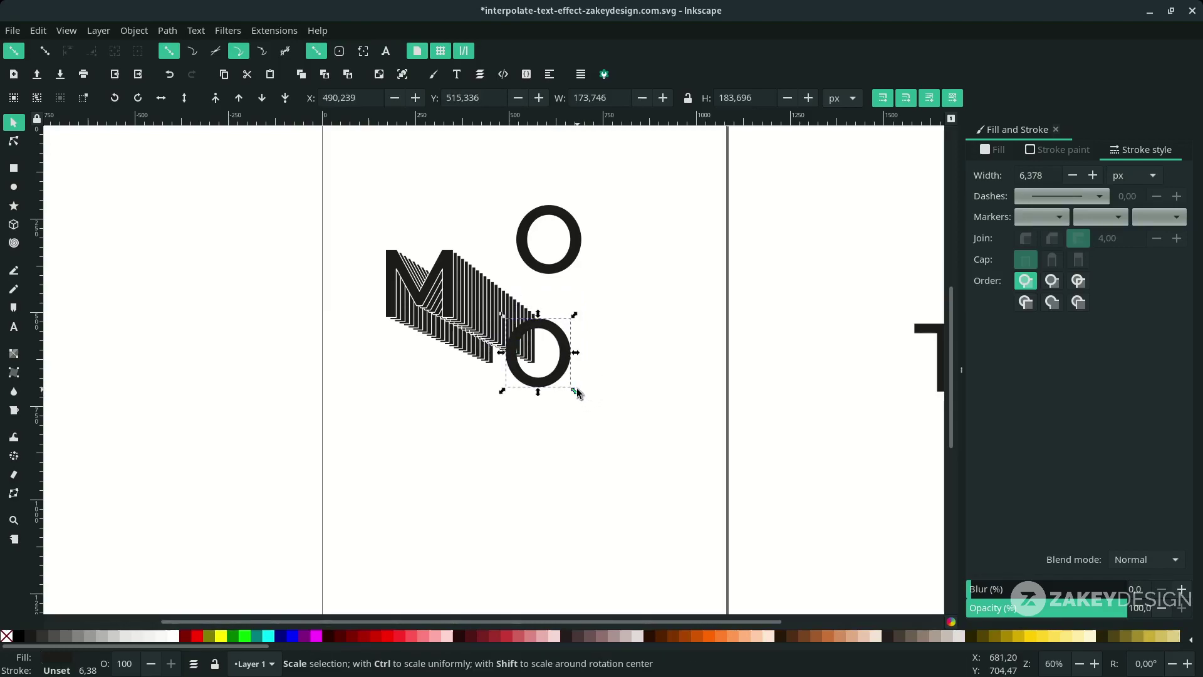
drag(575, 390, 568, 379)
click(601, 290)
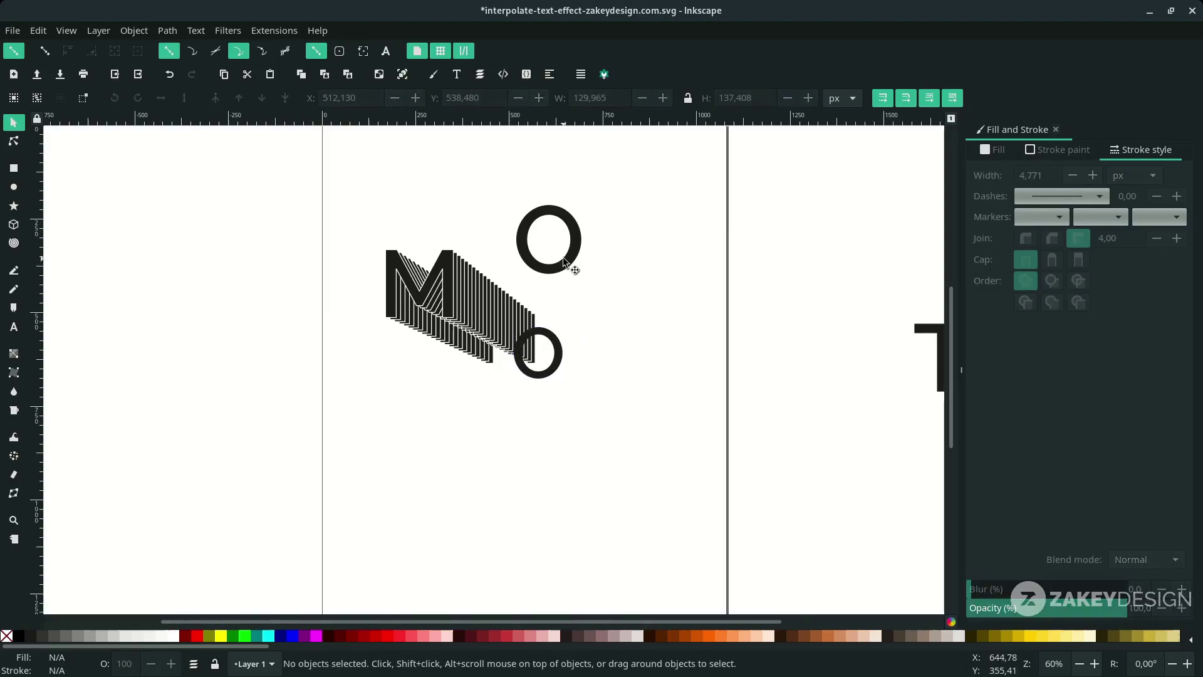
Give the large and small O a white stroke 3 px wide
click(569, 269)
click(587, 307)
click(561, 338)
shift+click(575, 242)
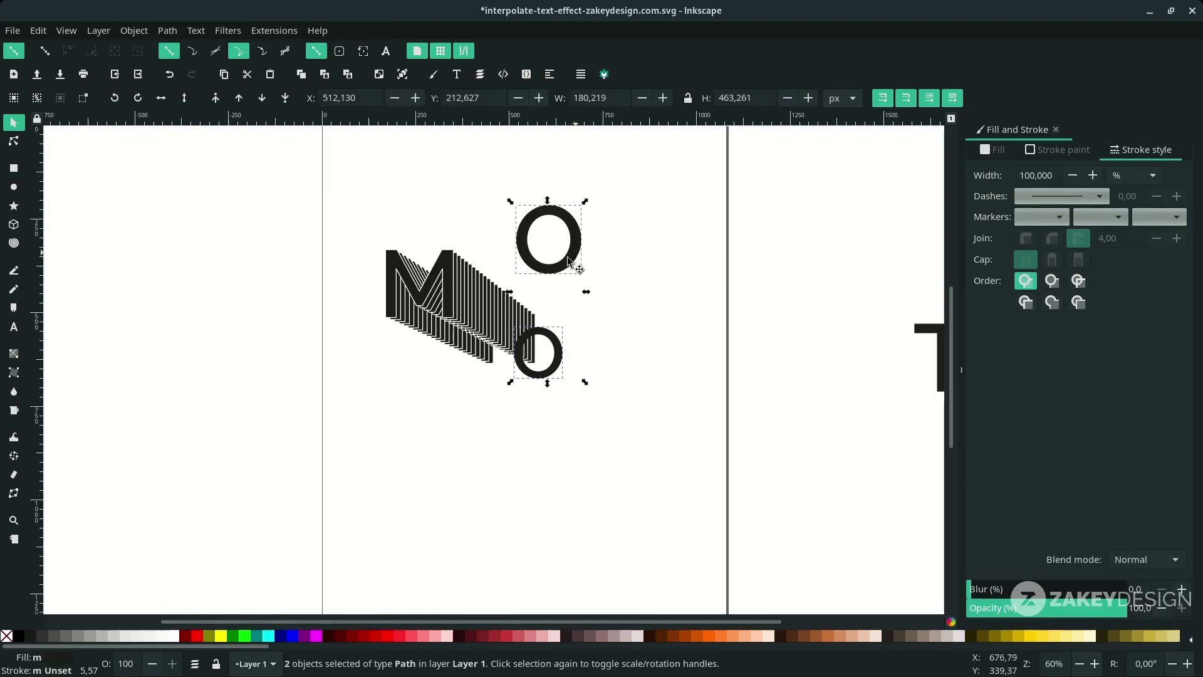
right_click(62, 671)
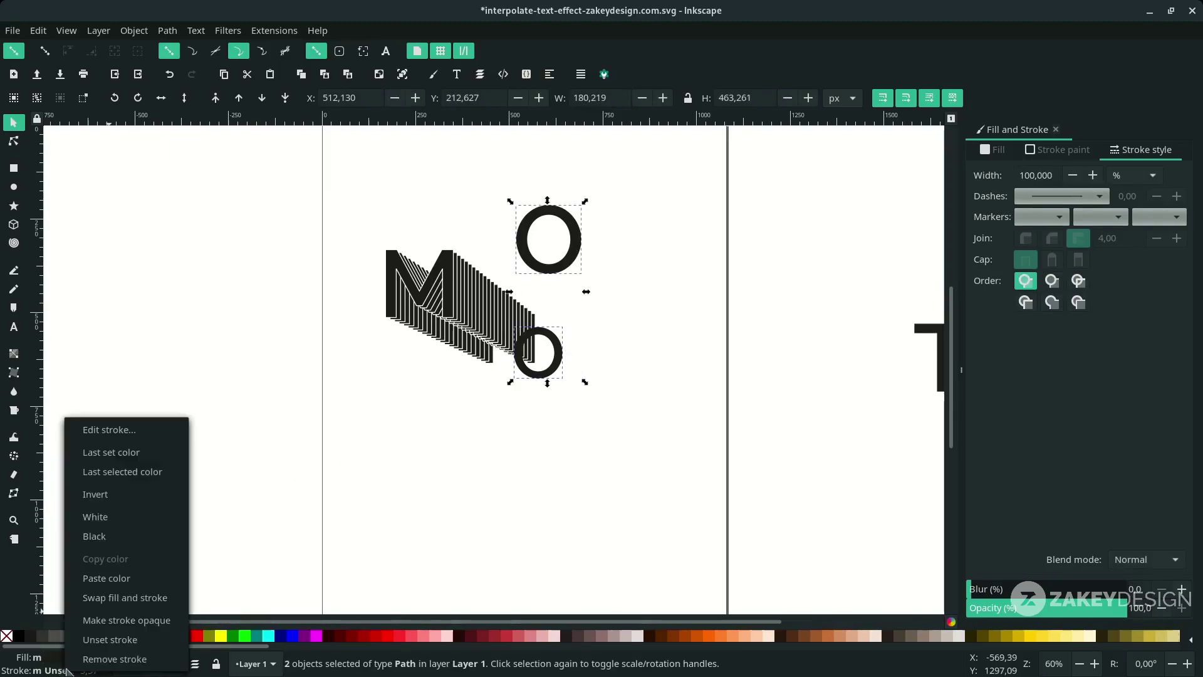
click(132, 520)
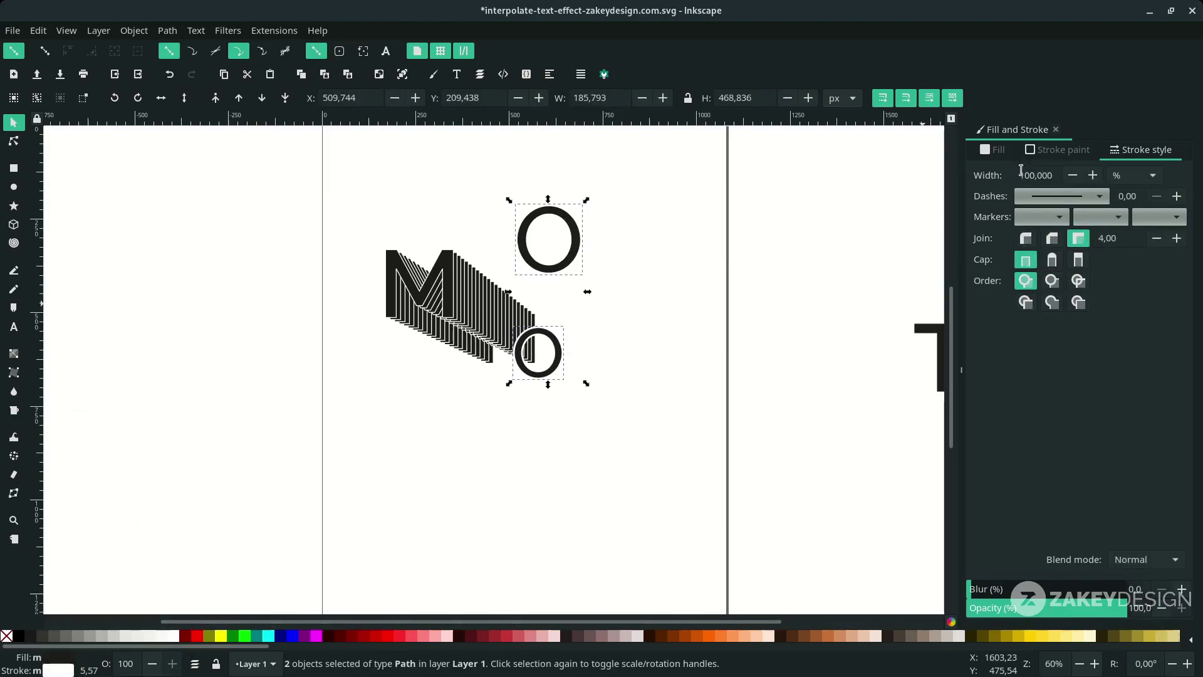
click(1119, 172)
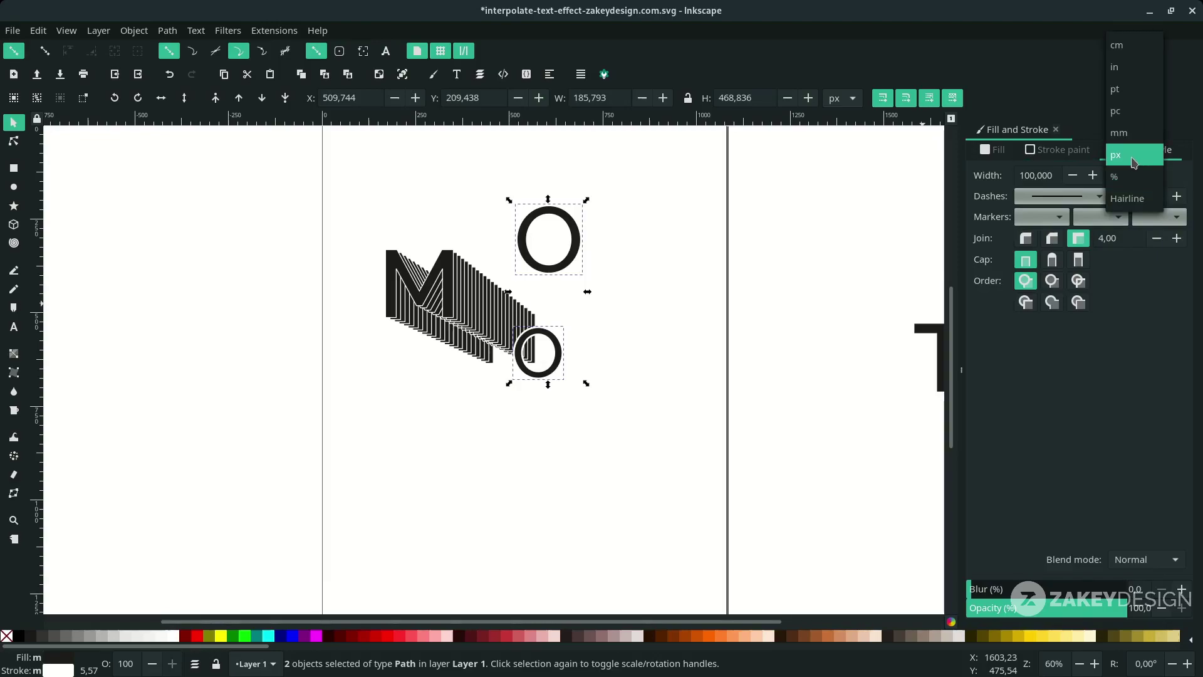
click(1135, 155)
double_click(1057, 177)
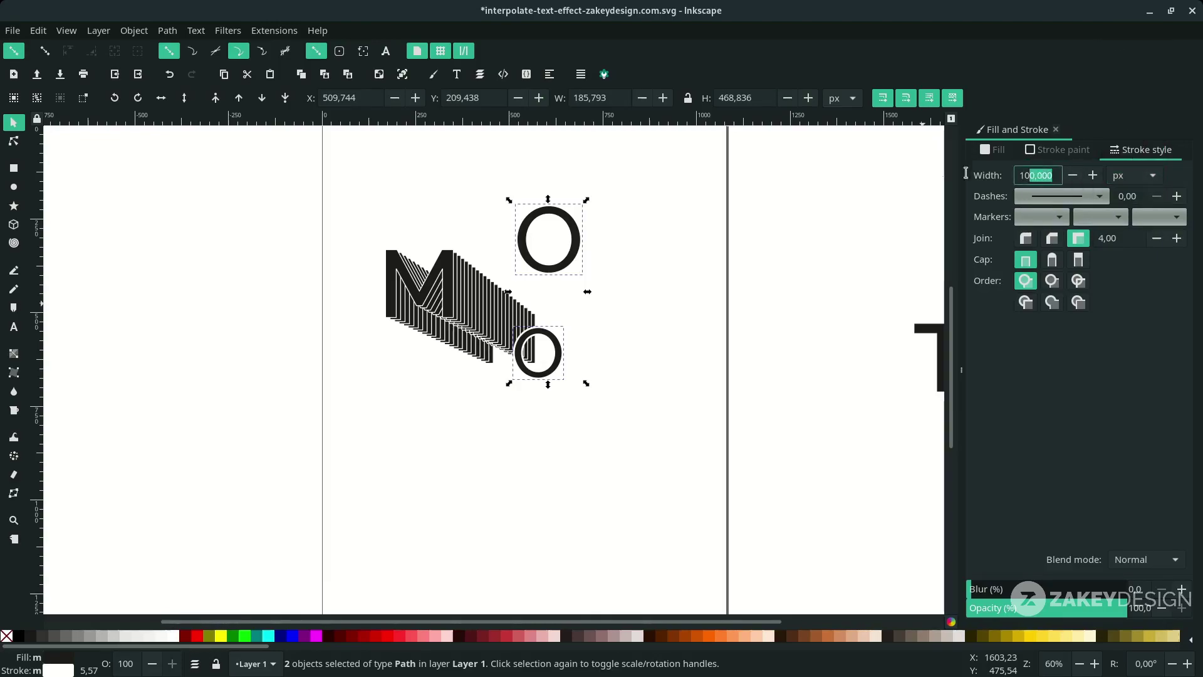
text(3)
key(Return)
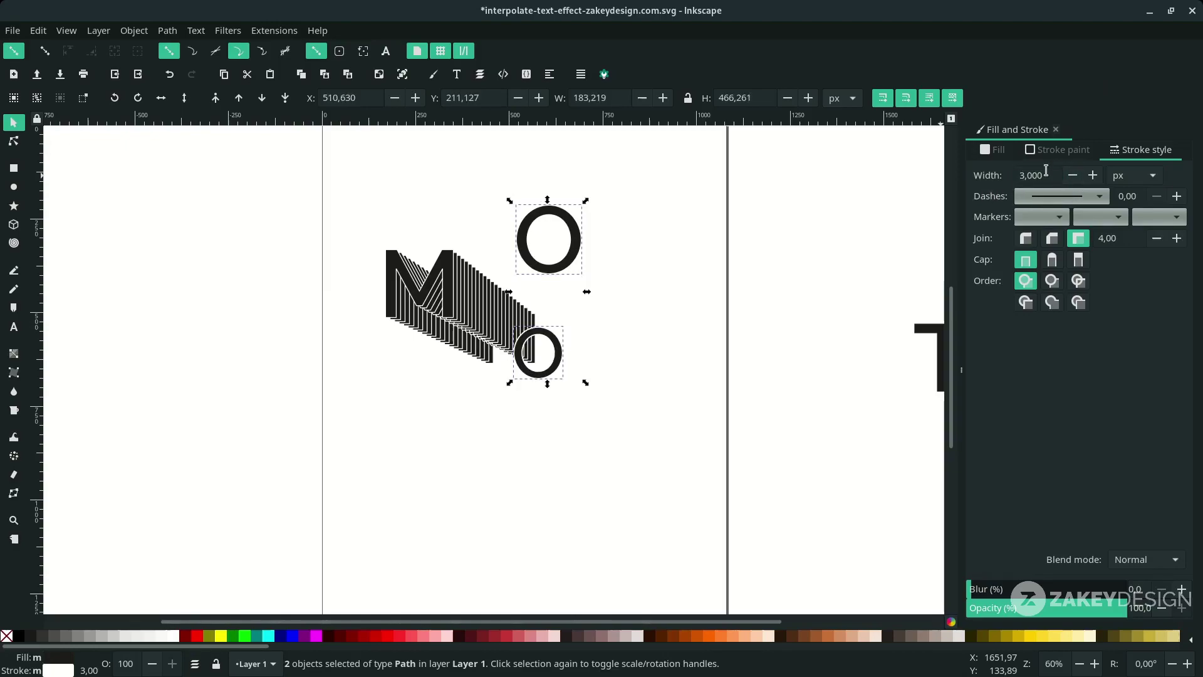
drag(1045, 170, 1016, 169)
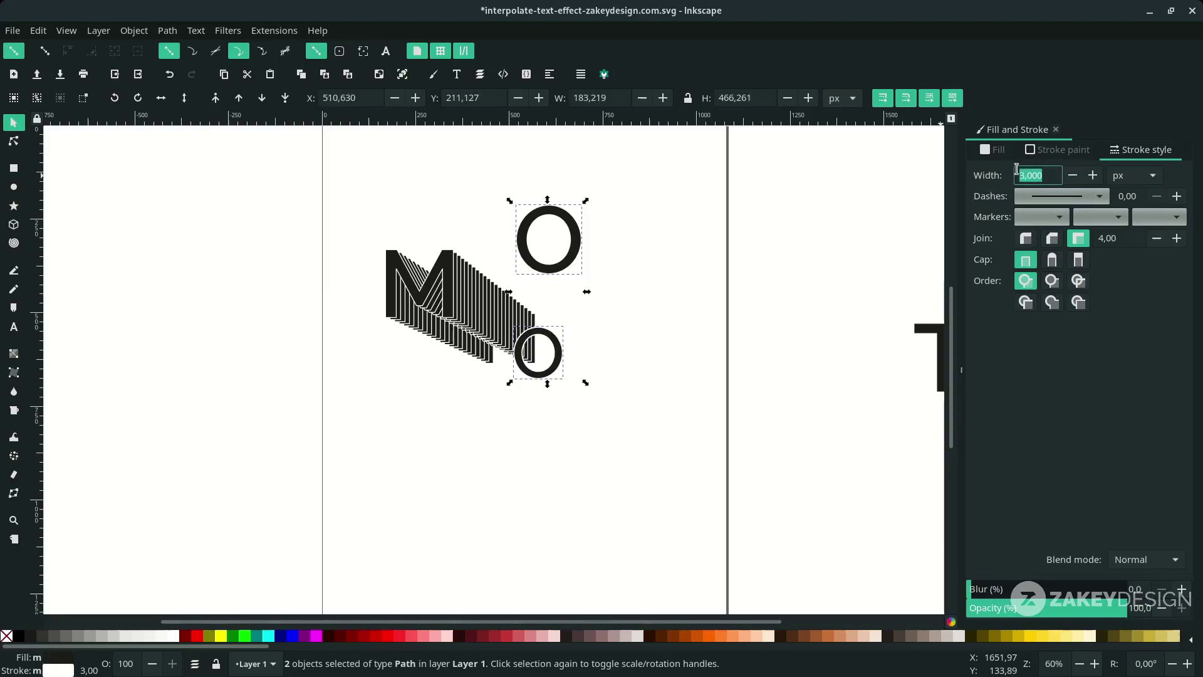
click(605, 295)
Apply Interpolate between the small and large O with exponent 0, 21 steps, method 2 and duplicated endpaths
click(561, 350)
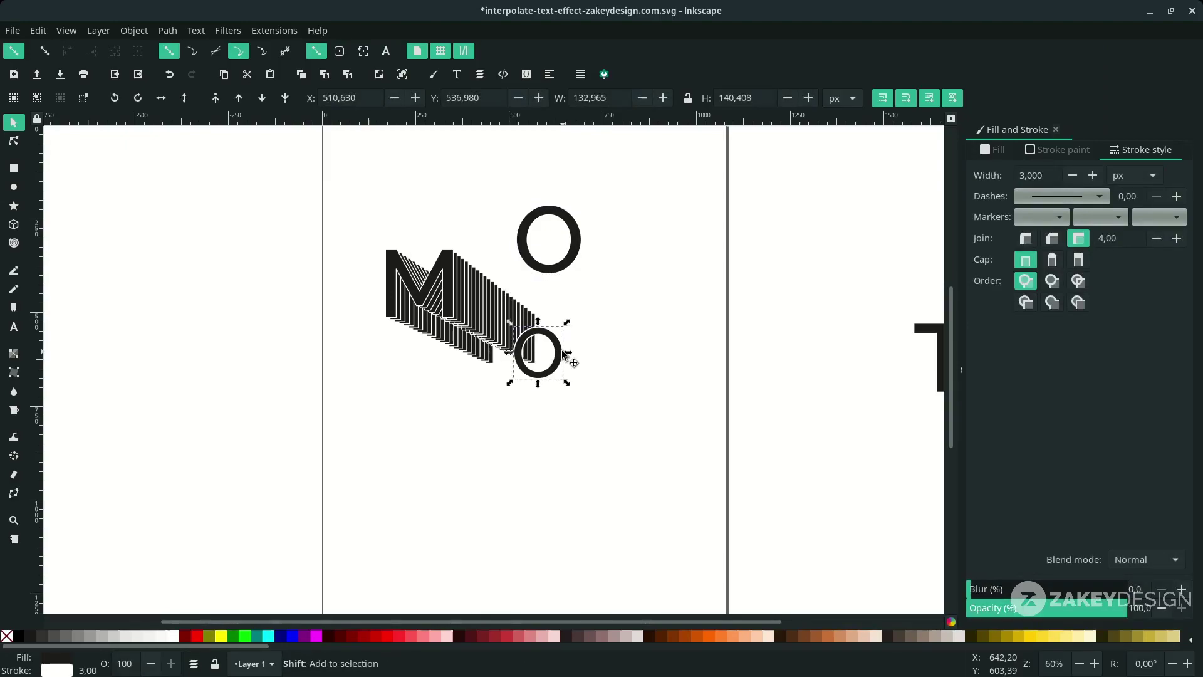
shift+click(574, 251)
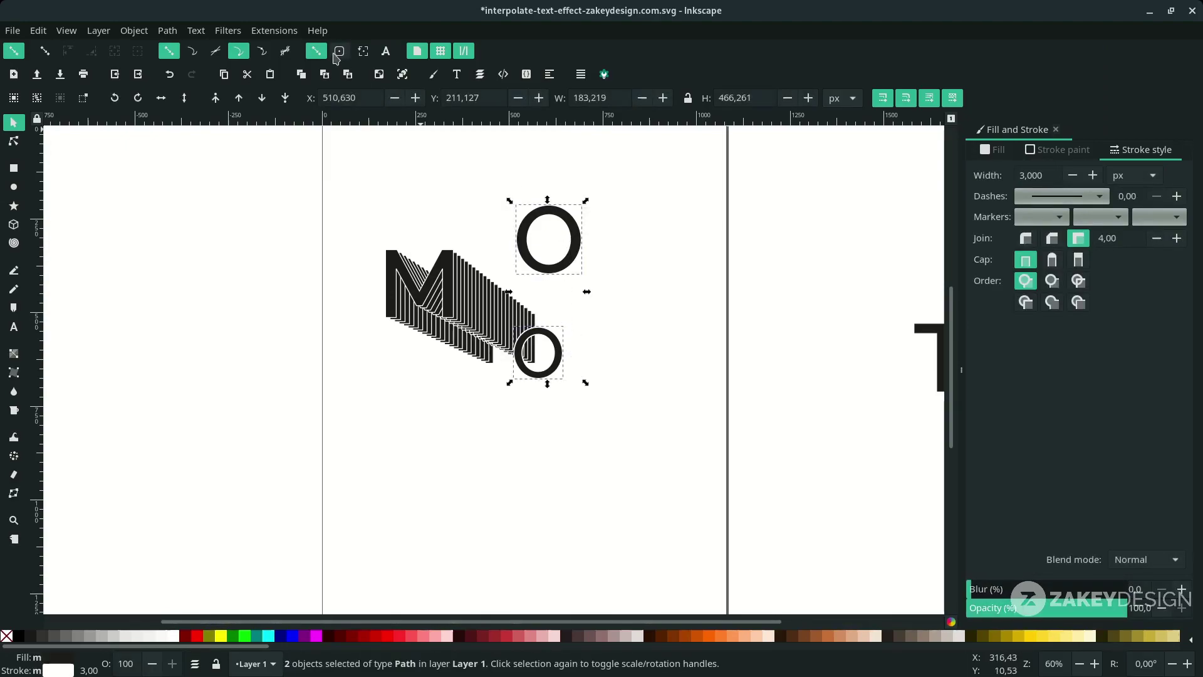
click(282, 34)
mouse_move(426, 192)
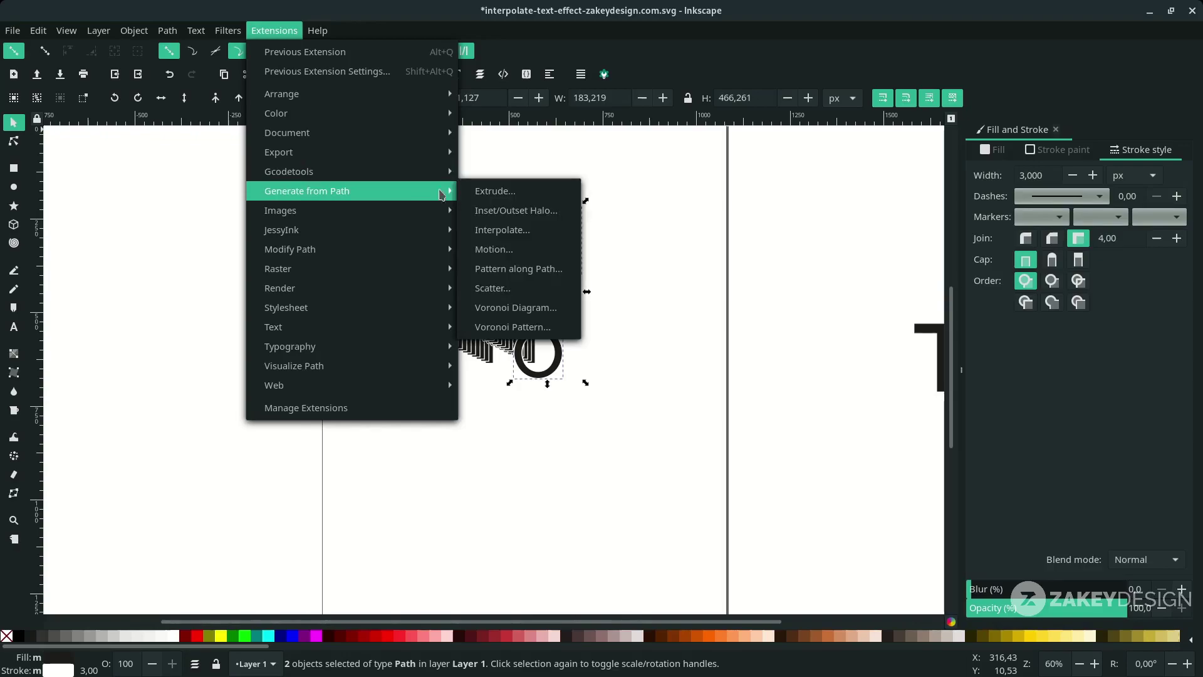
click(504, 230)
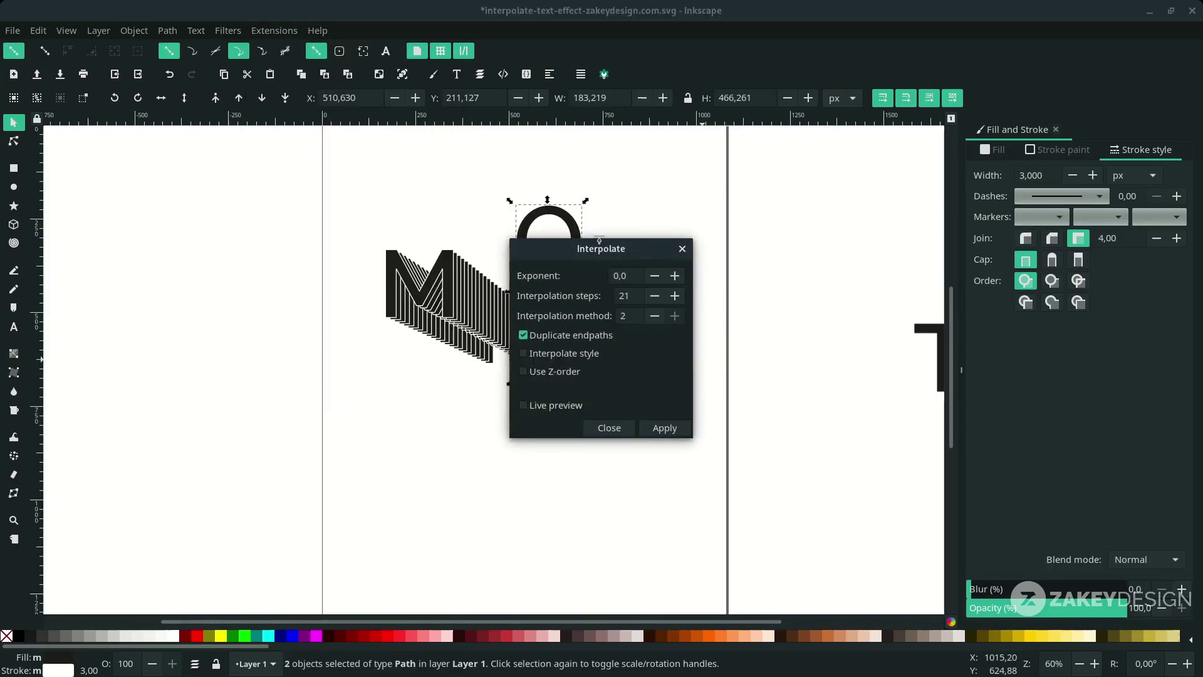
drag(624, 240, 941, 193)
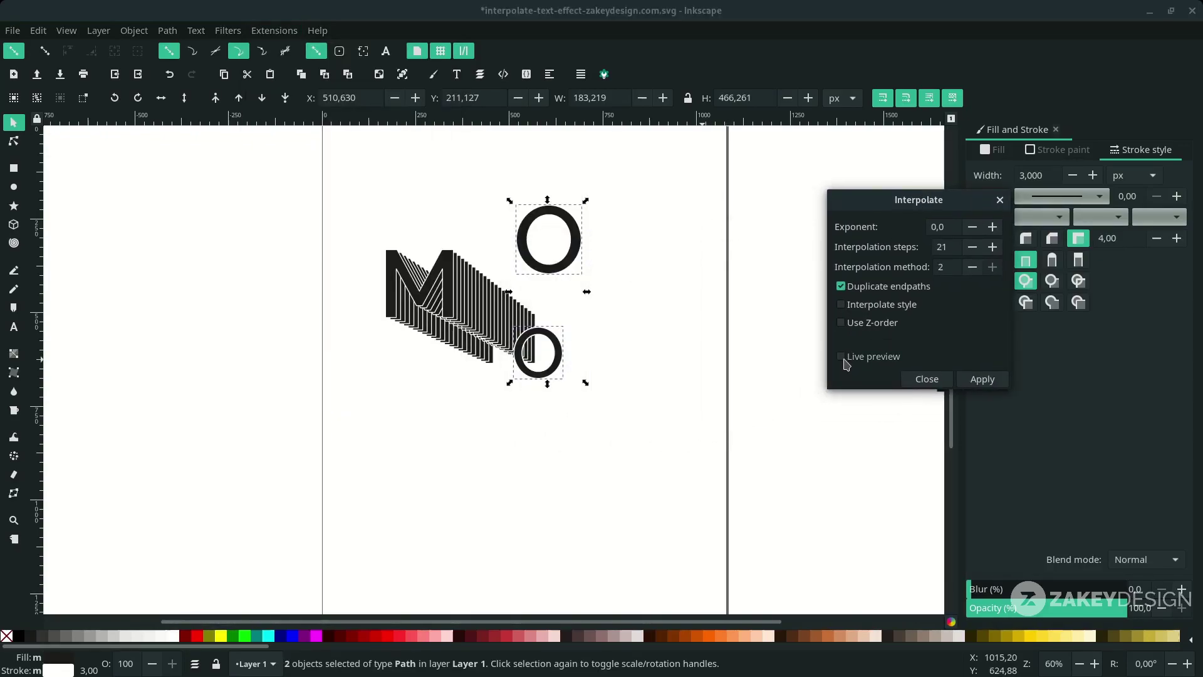
click(843, 358)
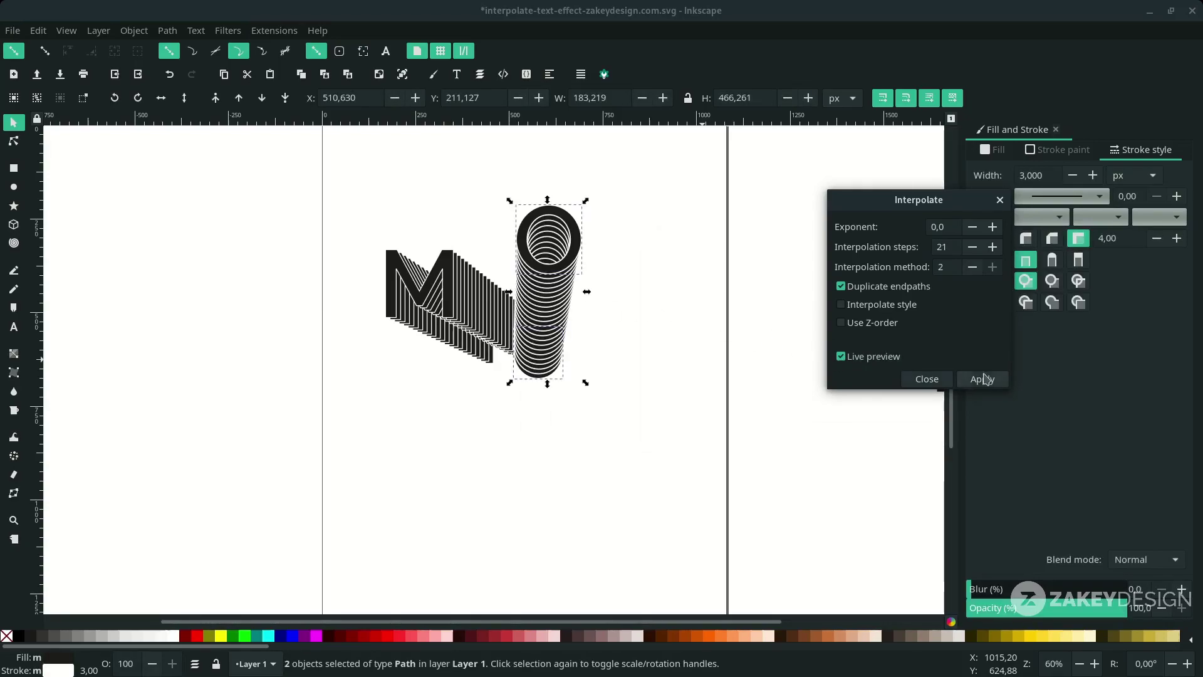
click(927, 379)
Lower the interpolated O group to the bottom of the stacking order
click(582, 329)
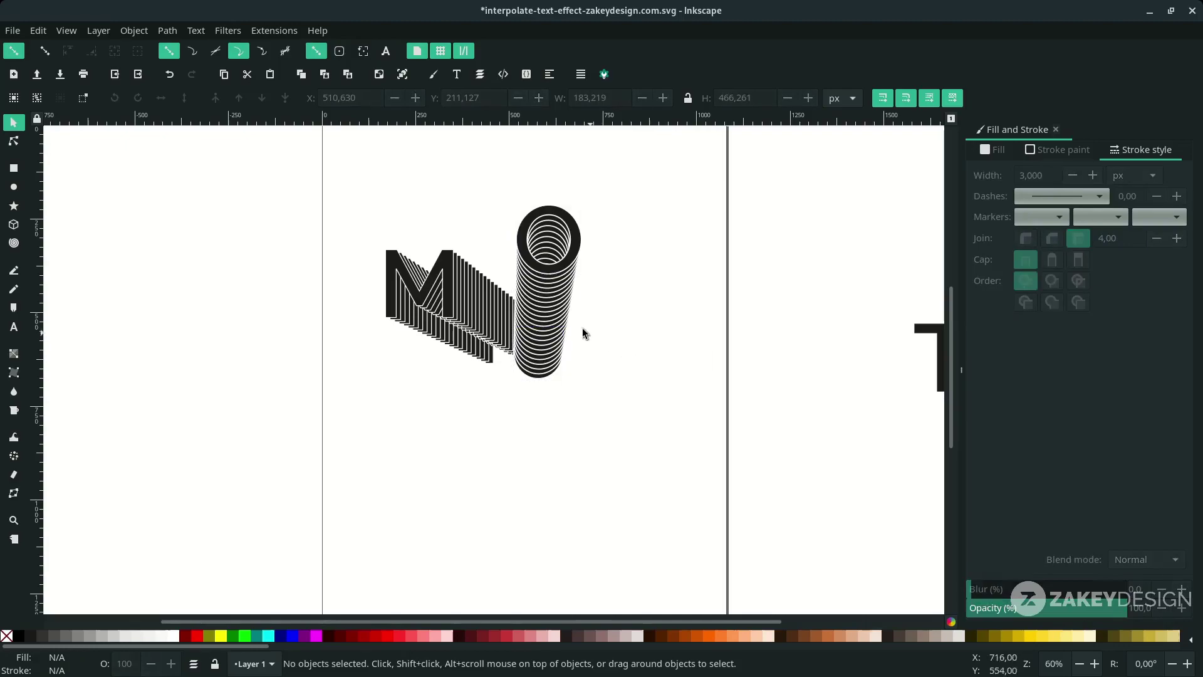
click(546, 303)
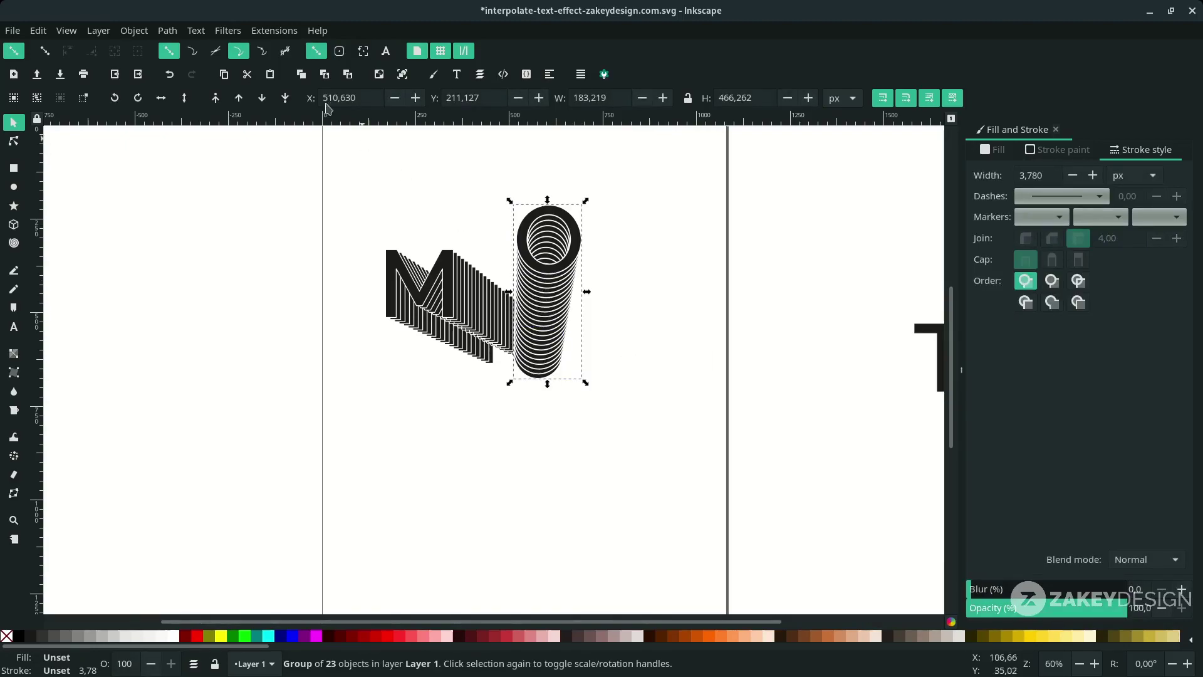
click(288, 98)
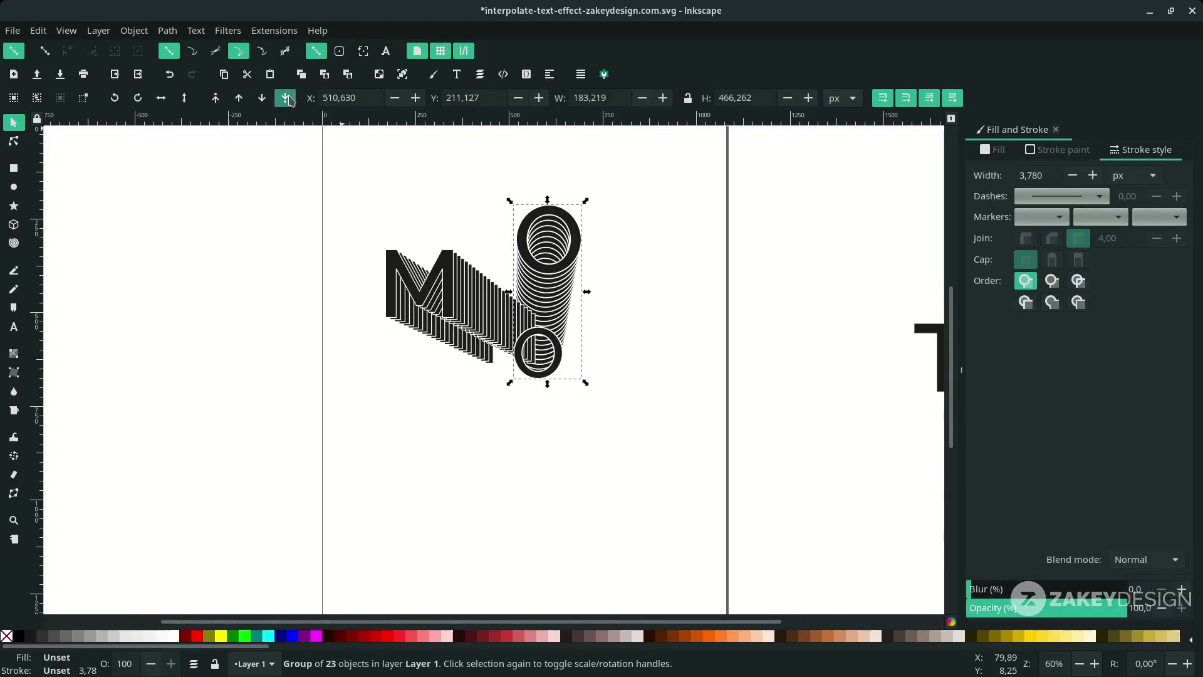
Remove the two source O letters, keeping only the interpolated O group
click(668, 312)
click(558, 337)
shift+click(579, 235)
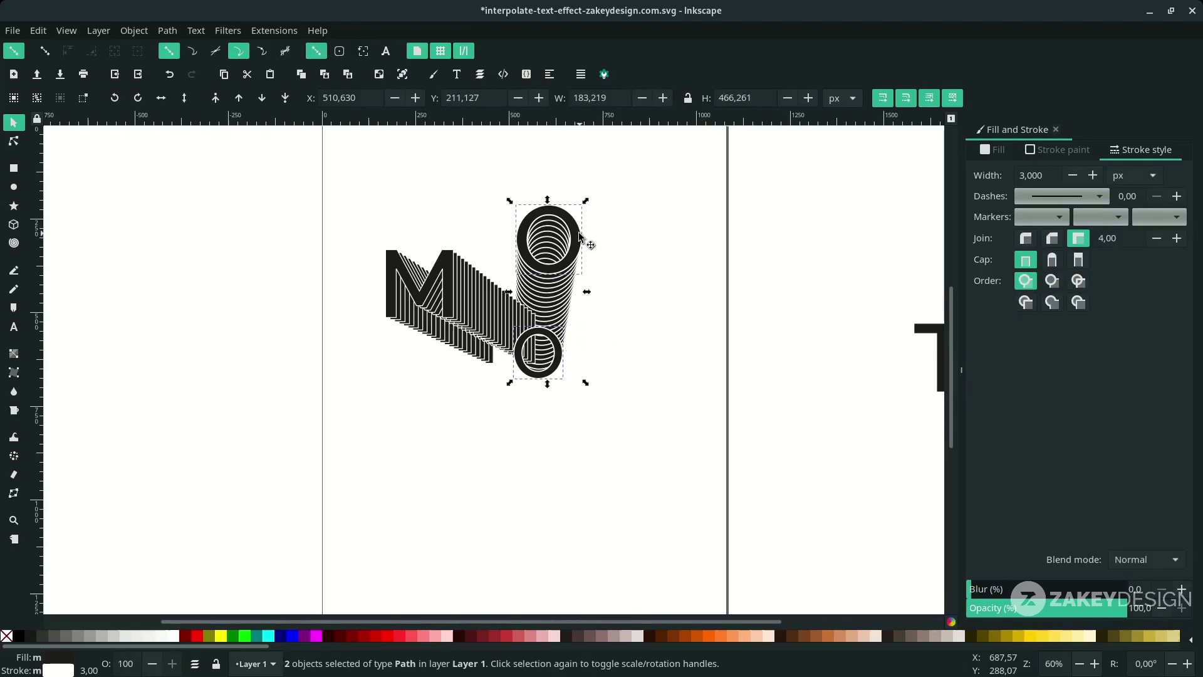
drag(577, 232, 678, 277)
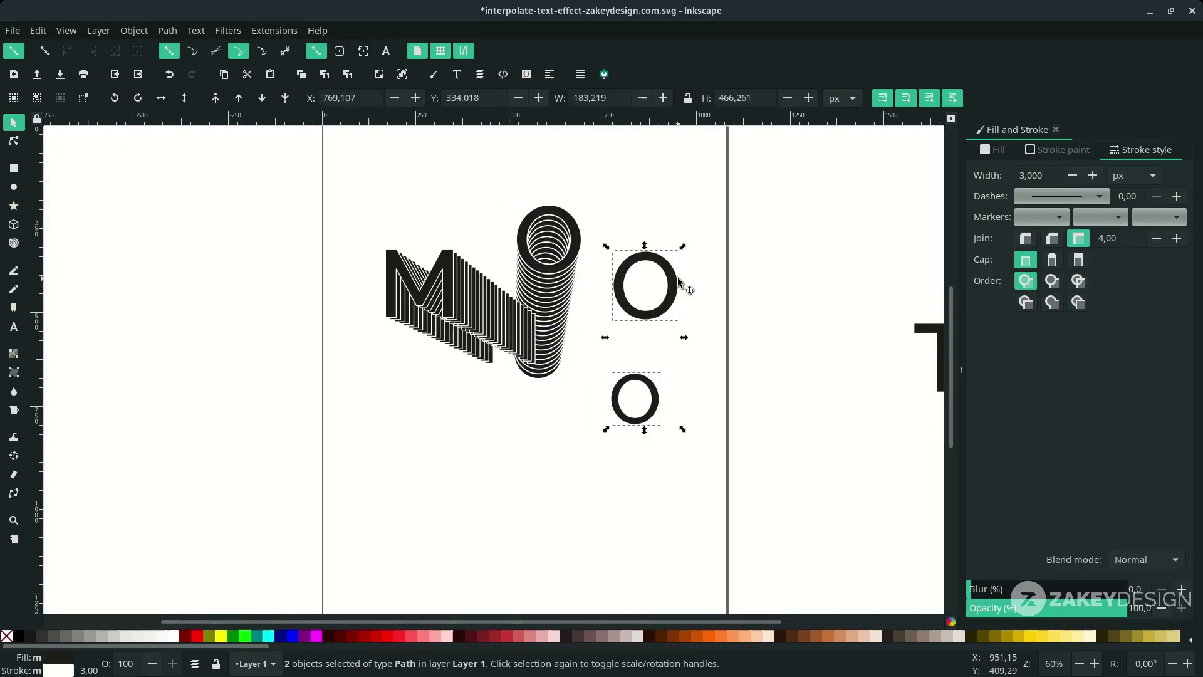
key(ctrl+z)
Raise the O group in front of the M group with both letters aligned side by side, and save the document
drag(564, 269, 559, 278)
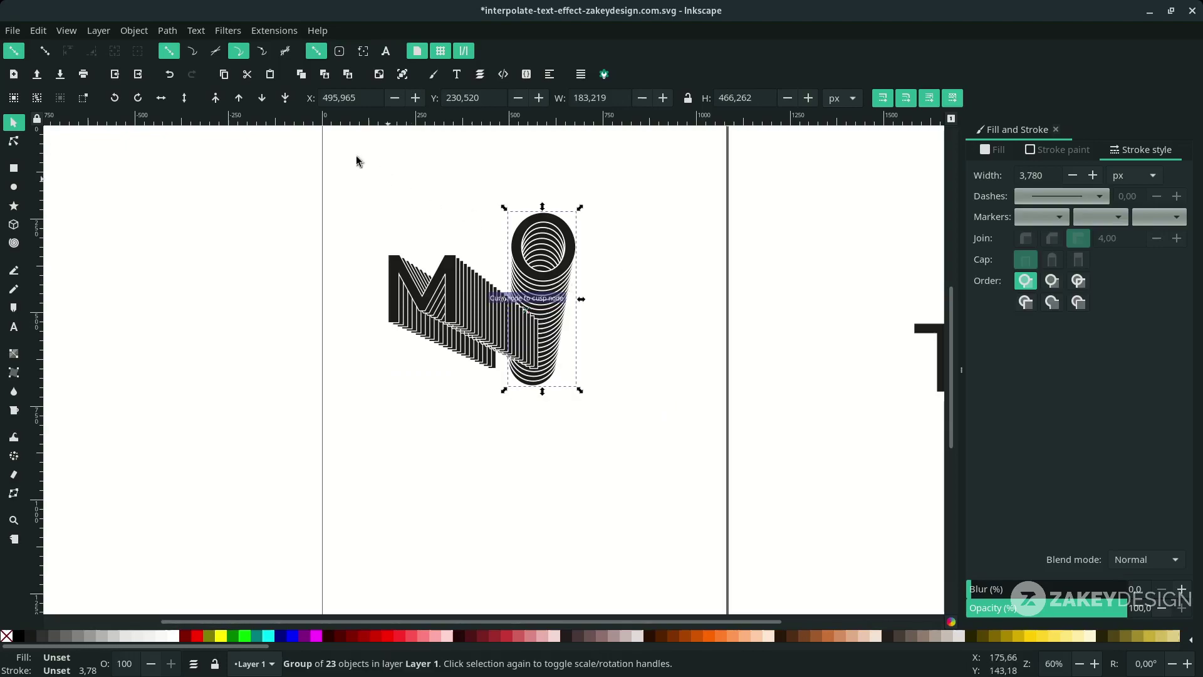
click(241, 103)
drag(474, 327, 423, 283)
drag(532, 287, 528, 309)
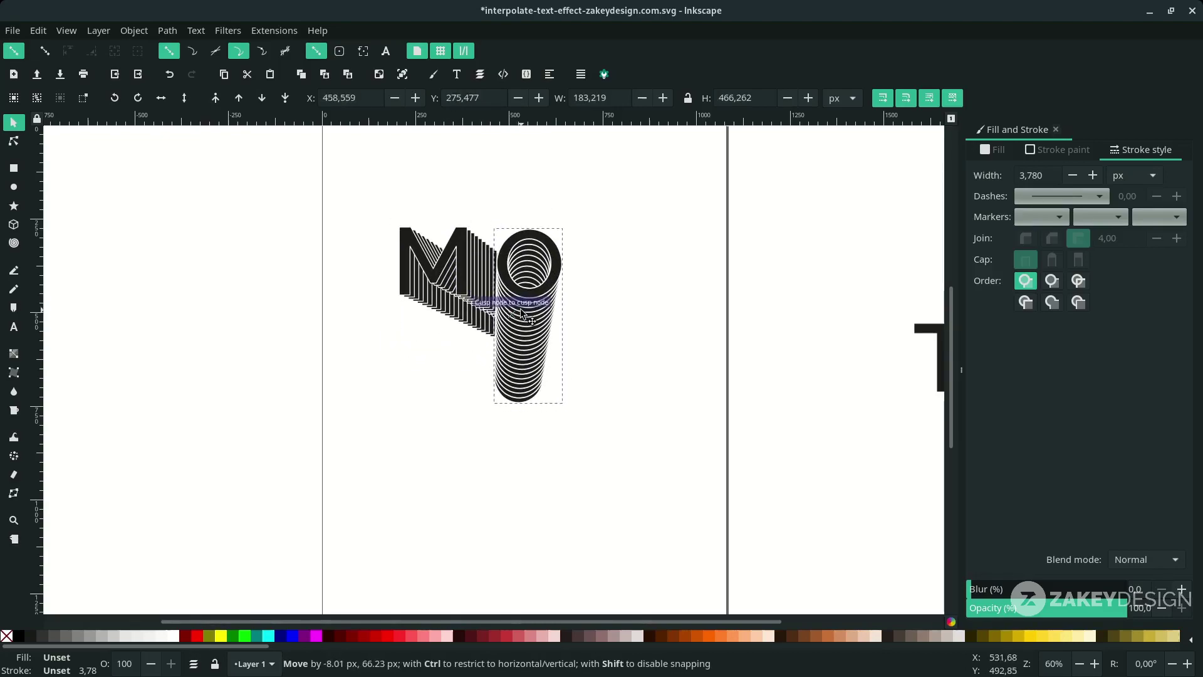
drag(452, 275, 451, 273)
scroll(551, 302, up, 1)
click(552, 302)
key(ctrl+s)
scroll(558, 309, down, 2)
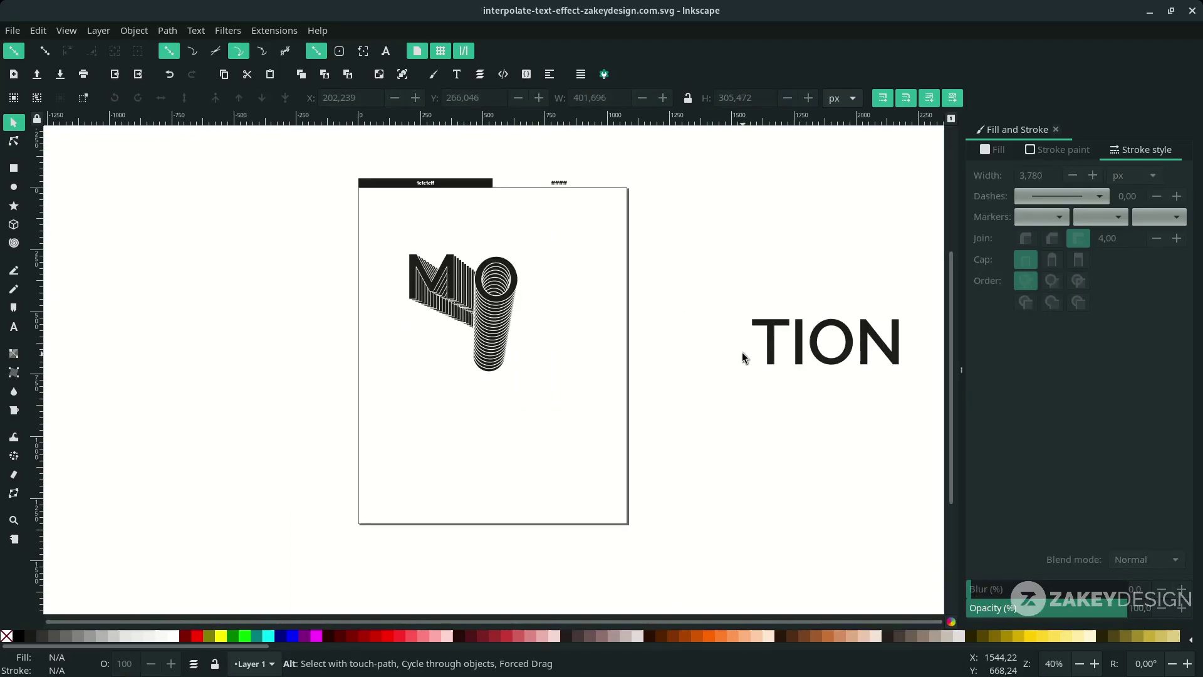
Move the T out of the remaining letters onto the page, beside the O column
scroll(770, 360, down, 1)
drag(770, 339, 615, 300)
scroll(566, 305, up, 3)
scroll(589, 308, left, 1)
Duplicate the T, place the copy beside the O column, and scale it down with snapping turned off
key(ctrl+d)
drag(616, 301, 517, 318)
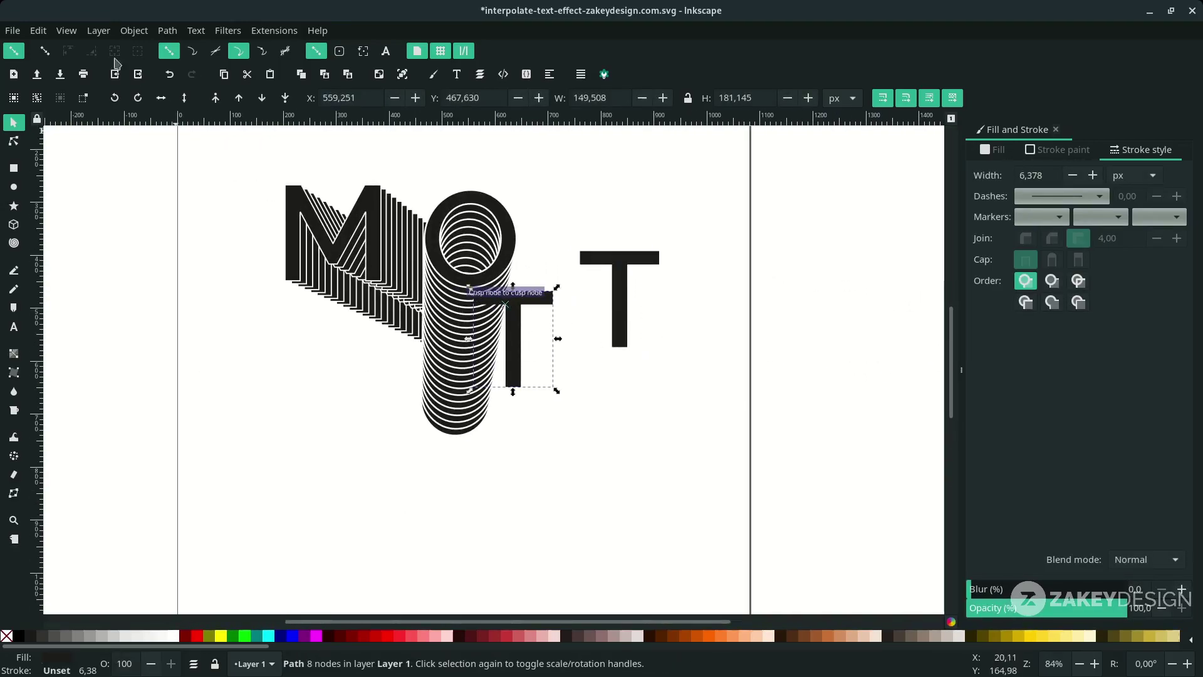
click(15, 53)
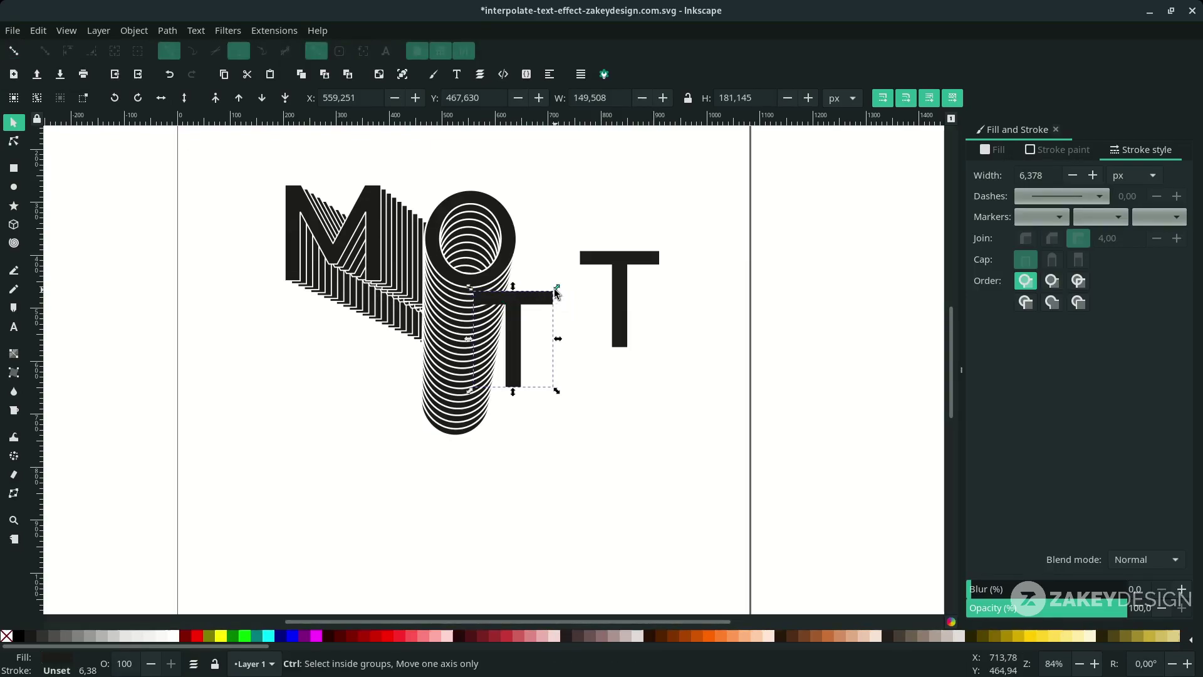
drag(556, 287, 505, 349)
Give both T letters a white stroke 3 px wide
shift+click(617, 287)
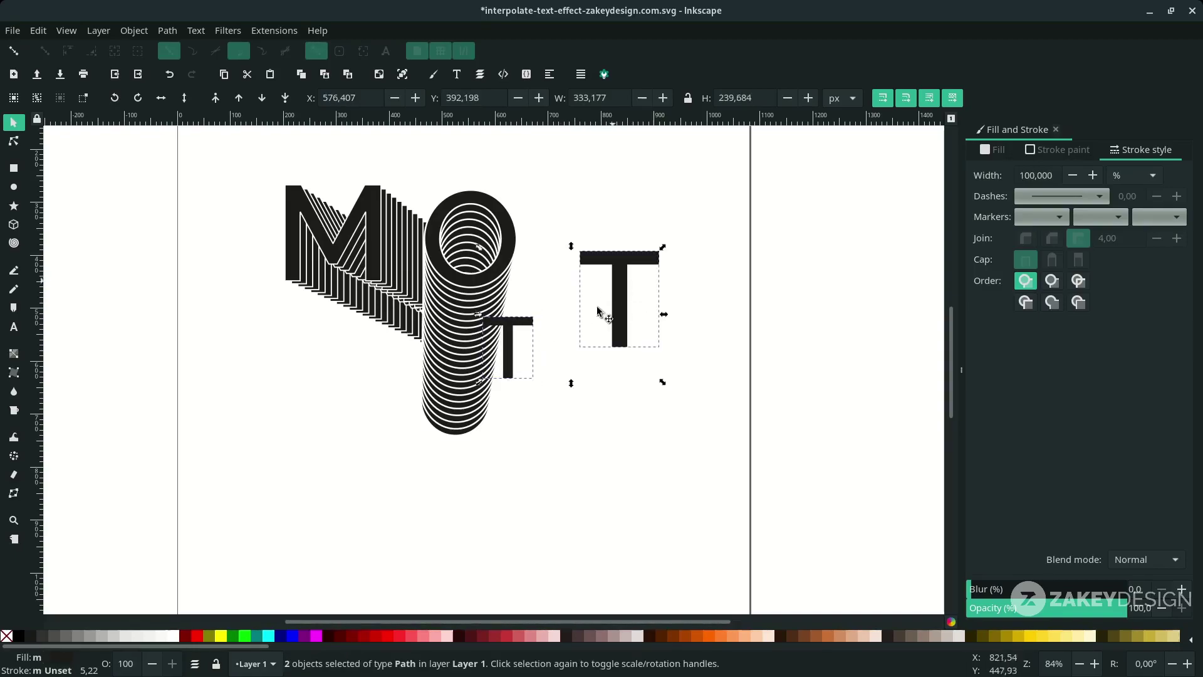
right_click(59, 669)
click(161, 520)
click(1135, 176)
click(1147, 155)
double_click(1041, 178)
text(3)
key(Return)
click(576, 339)
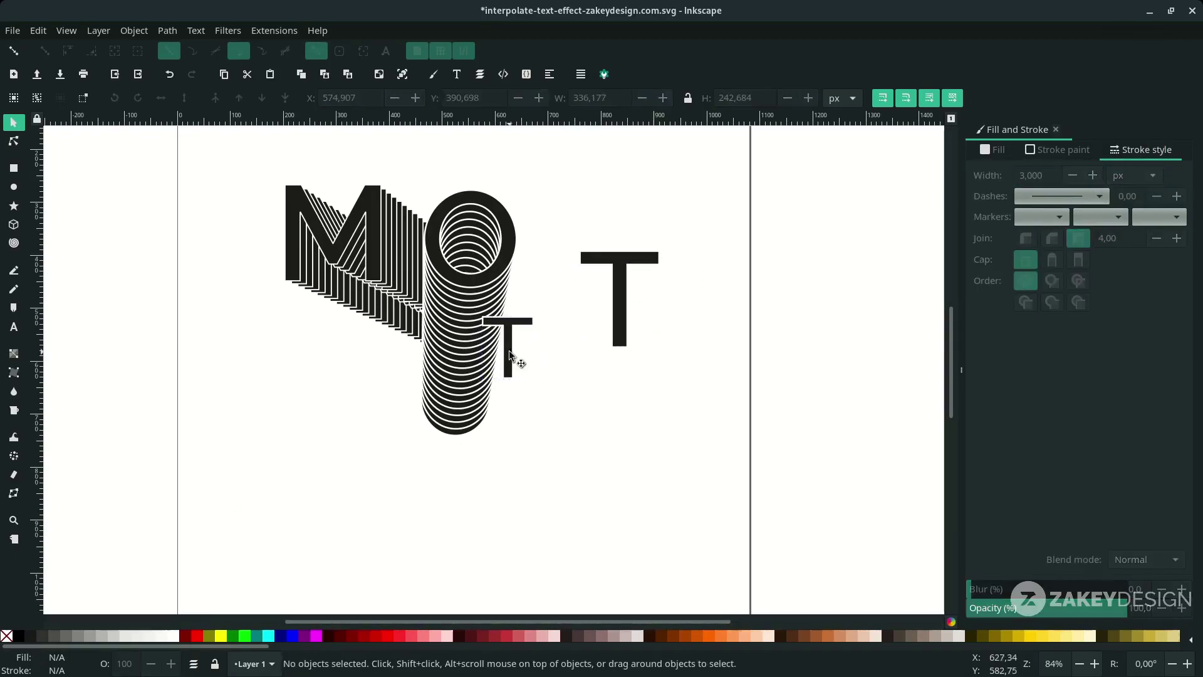
Apply Interpolate between the small and large T with exponent 0, 22 steps, method 2 and duplicated endpaths
drag(509, 351, 499, 347)
shift+click(623, 277)
click(275, 30)
click(692, 380)
click(692, 379)
drag(676, 381, 467, 244)
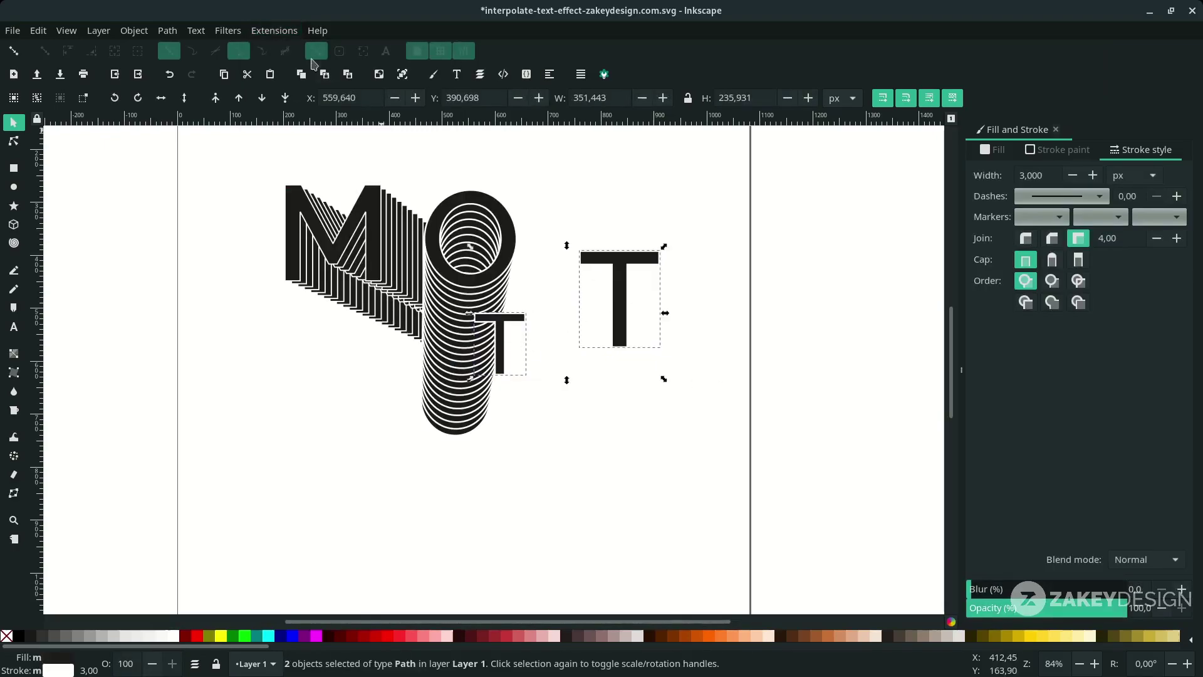
click(274, 31)
mouse_move(322, 188)
click(484, 245)
drag(633, 249, 897, 267)
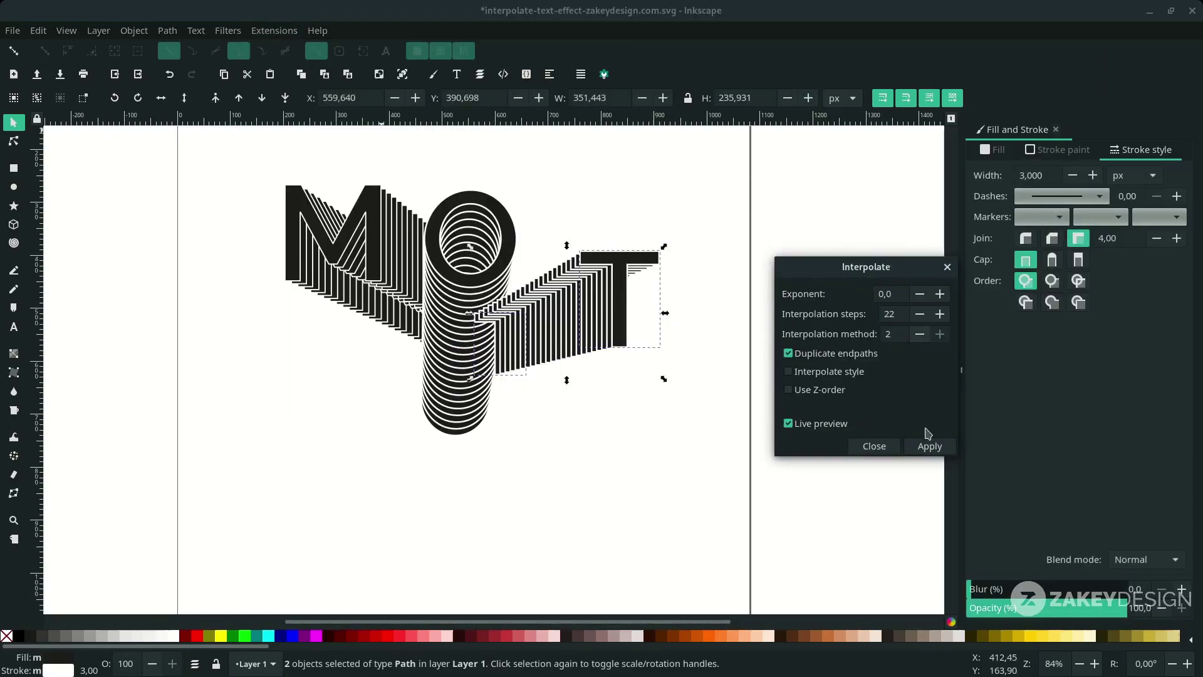
click(929, 445)
click(873, 446)
Lower the interpolated T group to the bottom of the stacking order and delete the two source T letters
click(620, 307)
key(End)
click(499, 320)
shift+click(634, 258)
drag(634, 258, 653, 356)
key(Delete)
scroll(679, 375, up, 2)
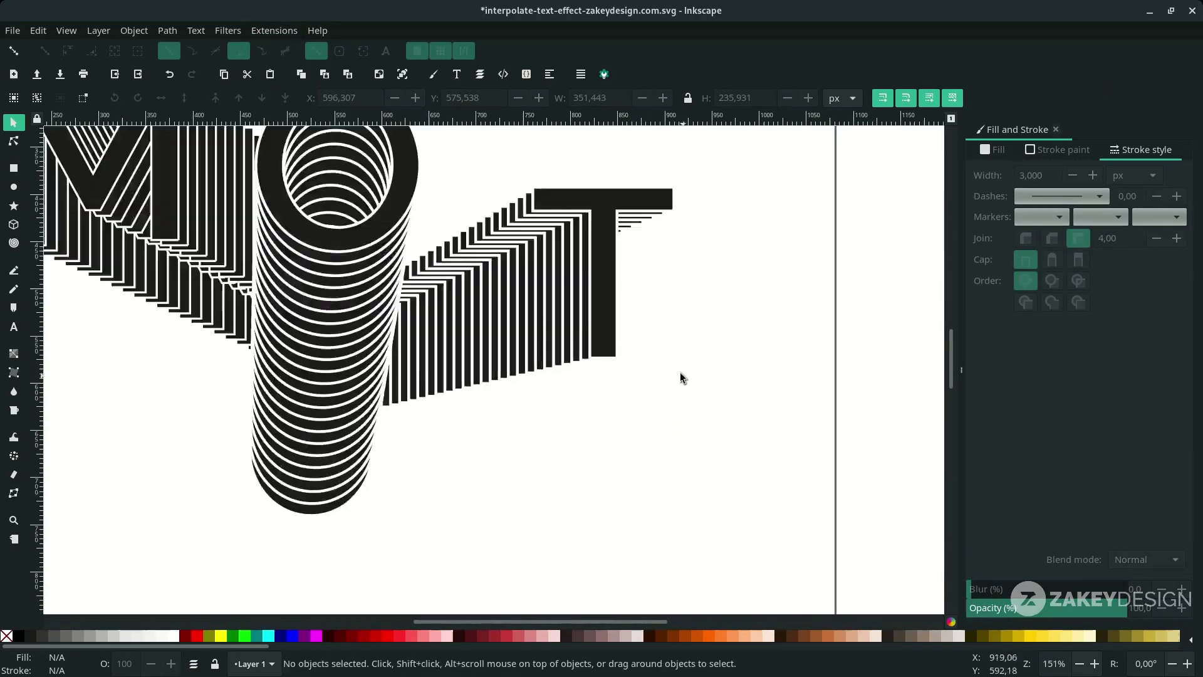
Position the interpolated T group against the O column and save the document
click(556, 310)
scroll(556, 310, down, 2)
drag(402, 202, 371, 179)
drag(586, 291, 577, 310)
scroll(549, 308, up, 1)
scroll(468, 401, down, 1)
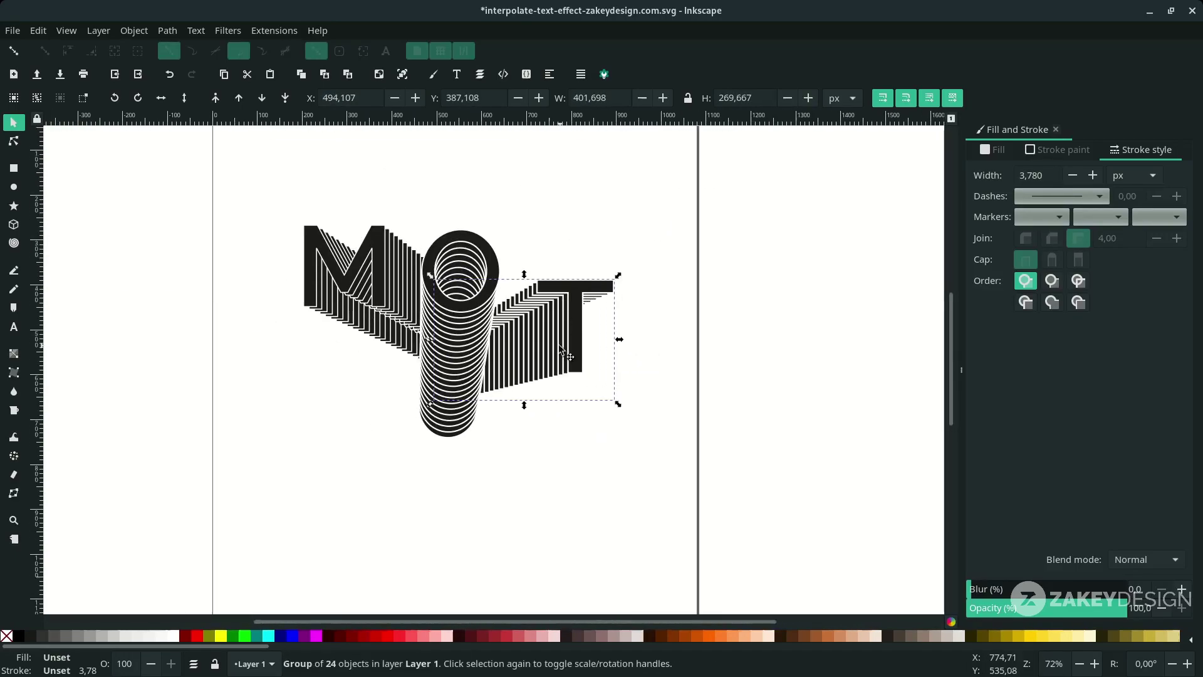
drag(614, 400, 617, 402)
scroll(613, 416, down, 2)
click(534, 416)
key(ctrl+s)
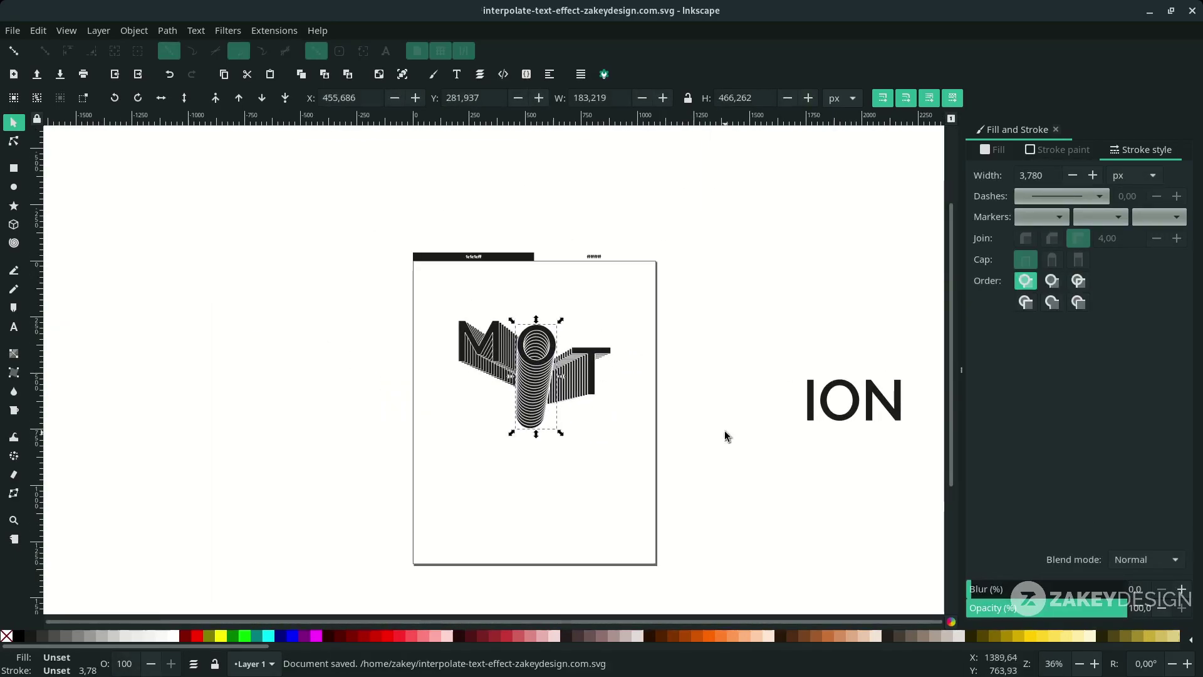
click(577, 382)
click(541, 419)
click(646, 418)
key(ctrl+s)
Move the I onto the page, below the M
scroll(646, 419, right, 2)
click(759, 399)
drag(759, 399, 438, 416)
scroll(437, 416, up, 3)
drag(494, 385, 470, 405)
Place a scaled-down duplicate of the I over the lower O column and shift the large I slightly upward
key(ctrl+d)
drag(470, 405, 576, 370)
drag(563, 443, 567, 431)
click(523, 439)
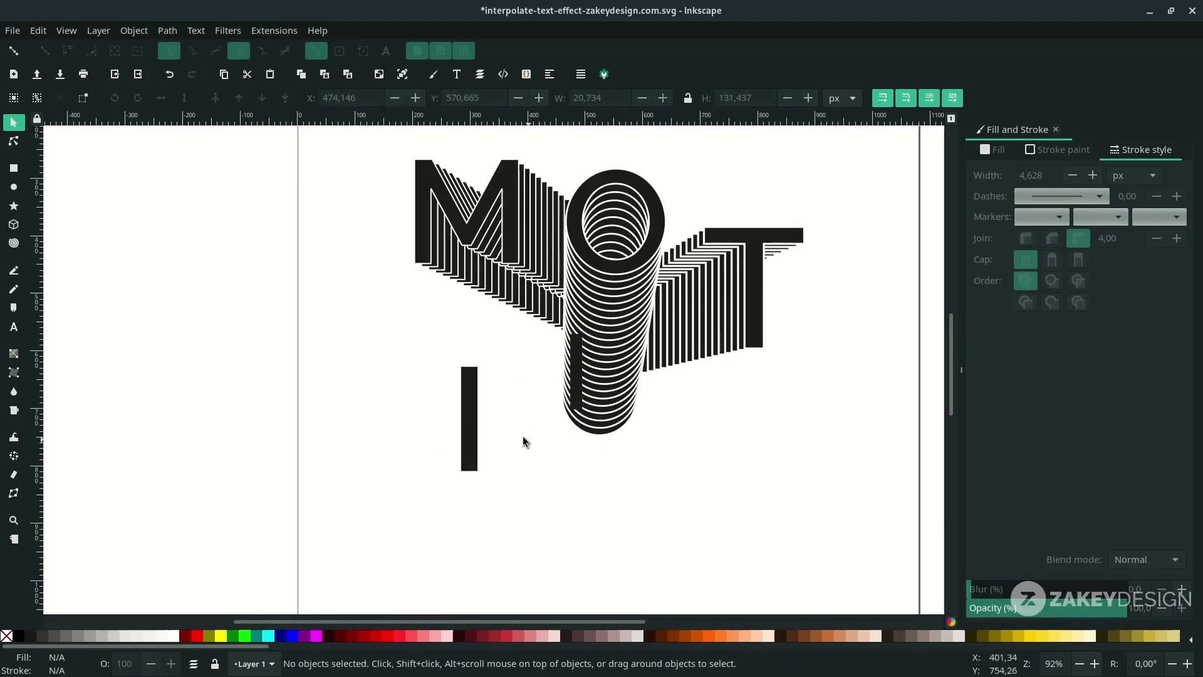
click(575, 401)
shift+click(471, 440)
click(390, 449)
drag(470, 424, 470, 413)
Give the small and large I a white stroke 3 px wide
click(579, 378)
shift+click(471, 426)
right_click(65, 670)
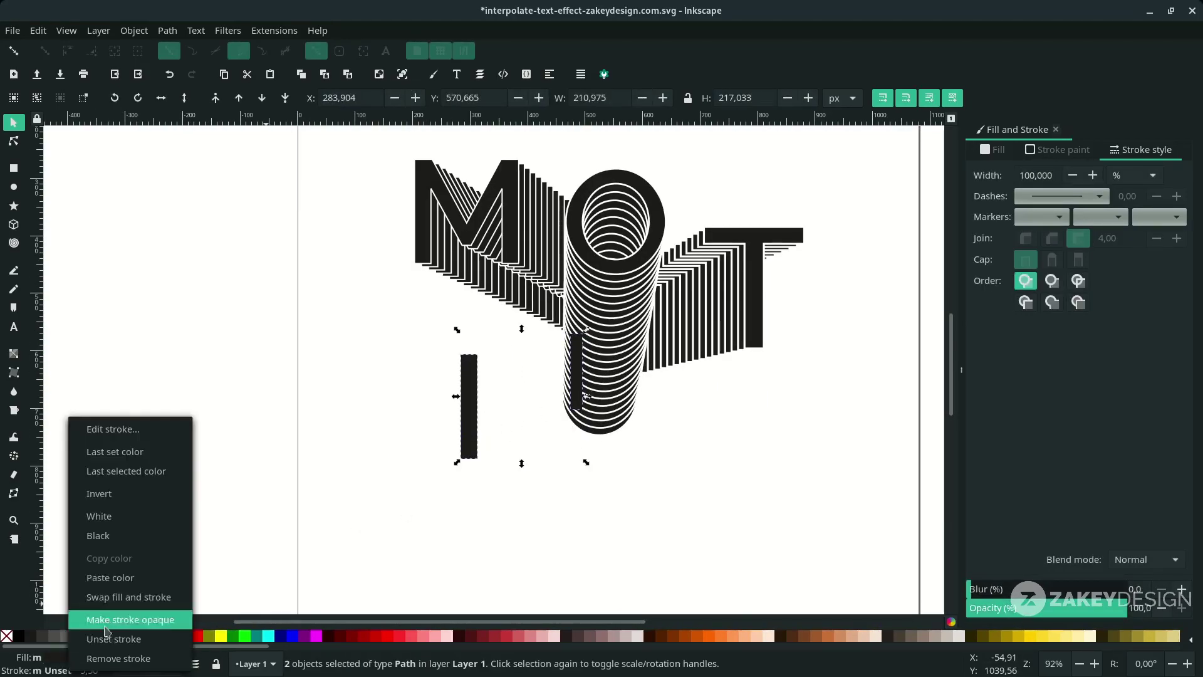
click(104, 516)
click(1143, 175)
click(1140, 156)
double_click(1038, 176)
text(3)
key(Return)
click(543, 384)
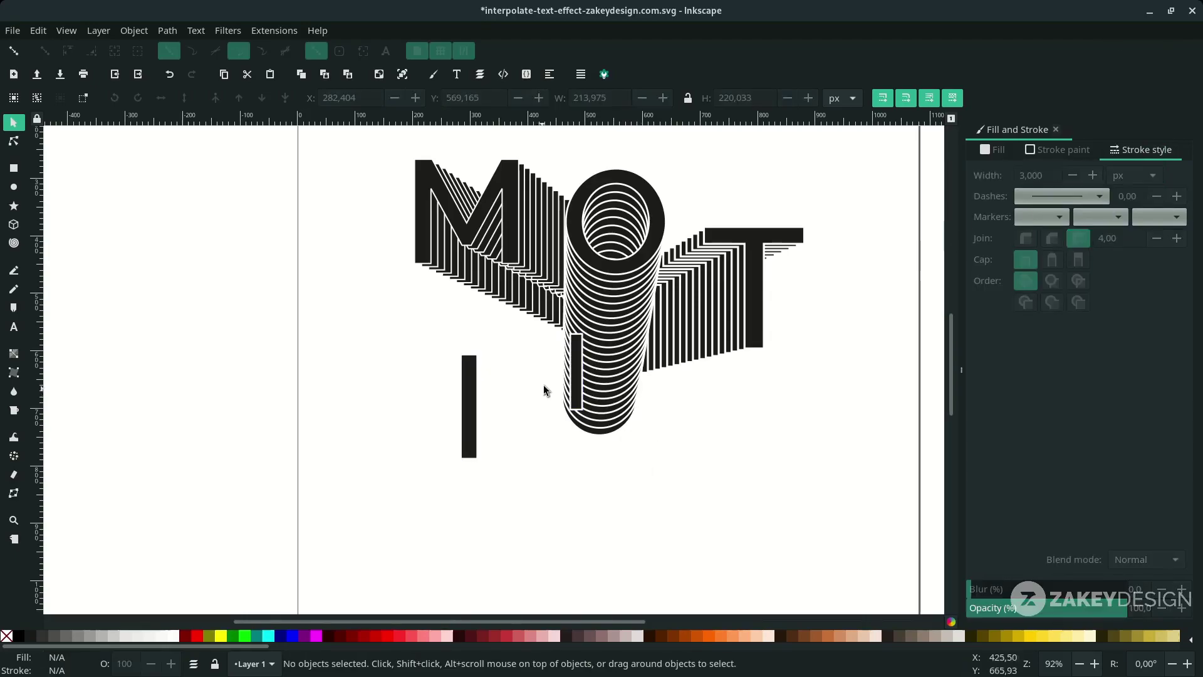
Apply Interpolate between the small and large I, keeping the settings used for the T
click(576, 384)
shift+click(470, 395)
click(273, 30)
click(501, 230)
click(525, 408)
drag(603, 250, 826, 260)
click(882, 307)
click(902, 441)
click(833, 439)
Lower the interpolated I group to the bottom of the stacking order
click(679, 432)
click(538, 393)
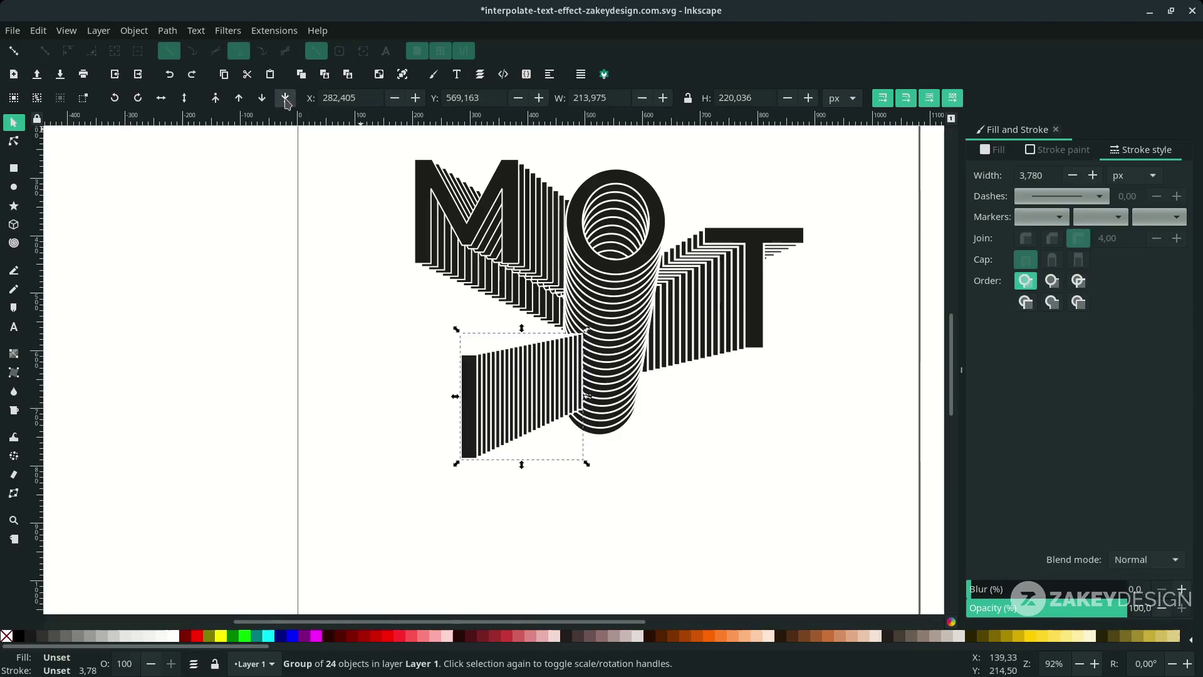
click(285, 99)
Delete the two source I letters and move the interpolated I group closer to the M
click(470, 401)
shift+click(579, 369)
drag(579, 370, 579, 485)
key(Delete)
mouse_move(512, 394)
mouse_down()
mouse_move(513, 373)
mouse_move(502, 378)
mouse_up()
Bring the second O onto the page below the T and place a smaller duplicate over the base of the first O column
scroll(564, 383, down, 3)
click(772, 393)
drag(811, 392, 626, 435)
scroll(602, 426, up, 3)
key(ctrl+d)
mouse_move(626, 435)
mouse_down()
mouse_move(541, 363)
mouse_move(605, 360)
mouse_up()
scroll(573, 377, up, 1)
Give the small and large copies of the second O a white stroke 3 px wide
click(582, 344)
shift+click(542, 351)
right_click(57, 669)
click(88, 517)
double_click(1039, 175)
text(3)
key(Return)
Apply Interpolate between both copies of the second O with exponent 0, 22 steps, method 2 and duplicated endpaths
click(750, 416)
shift+click(544, 342)
click(272, 31)
click(294, 68)
drag(592, 248, 822, 277)
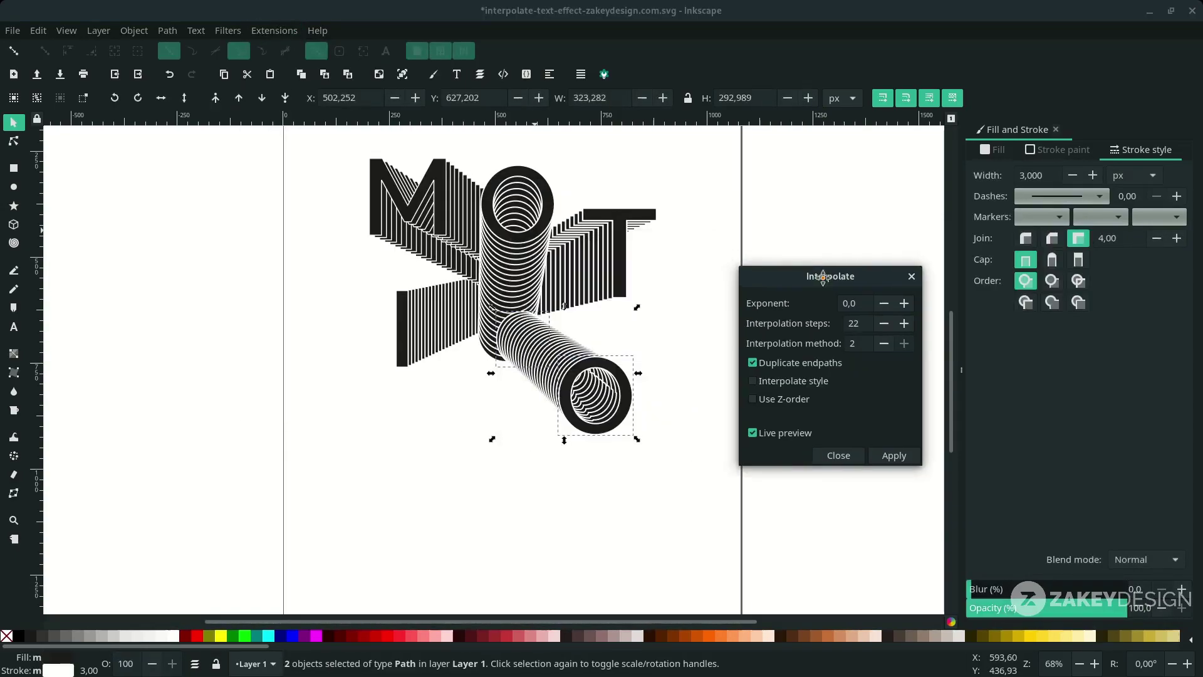
click(894, 455)
click(838, 455)
Lower the second O's interpolated group to the bottom of the stacking order and remove its two source letters
click(665, 410)
click(552, 368)
click(286, 97)
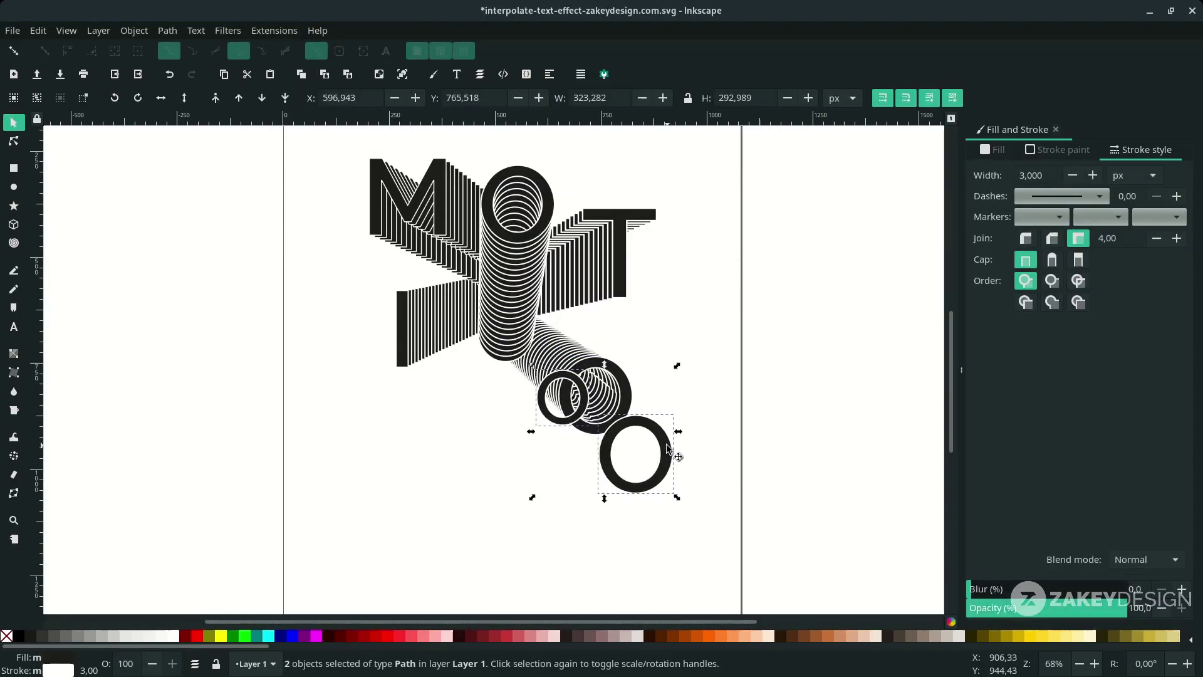
drag(581, 356, 589, 347)
Move the N onto the page, below the I and the O column
scroll(587, 348, down, 2)
scroll(626, 348, right, 2)
click(721, 351)
drag(874, 336, 463, 406)
scroll(464, 404, up, 1)
drag(563, 348, 563, 346)
drag(486, 408, 475, 412)
Duplicate the N, place a scaled-down copy over the base of the O column, and adjust the large N's position
key(ctrl+d)
drag(475, 412, 504, 343)
click(471, 415)
drag(474, 416, 467, 414)
drag(572, 349, 569, 349)
drag(472, 436, 477, 398)
Give the small and large N a white stroke 3 px wide
shift+click(492, 336)
right_click(50, 669)
click(72, 521)
click(1135, 175)
click(1124, 156)
double_click(1035, 176)
text(3)
Apply Interpolate between the small and large N
scroll(467, 431, up, 1)
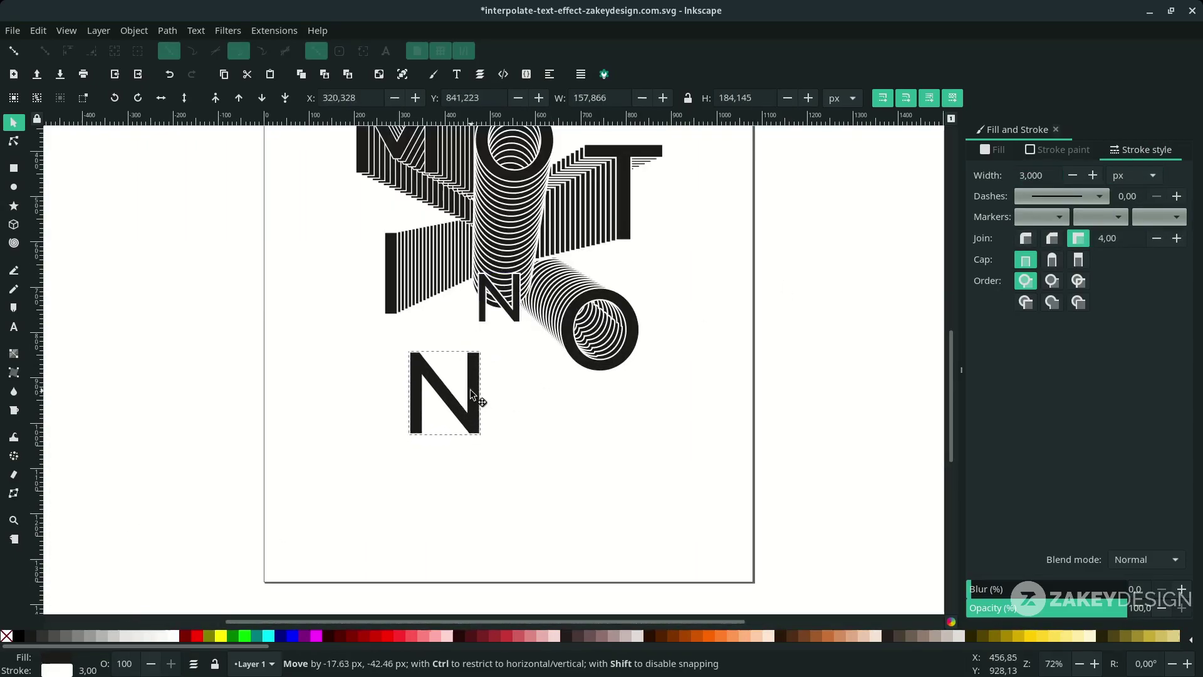
shift+click(470, 420)
click(275, 31)
click(502, 229)
click(663, 428)
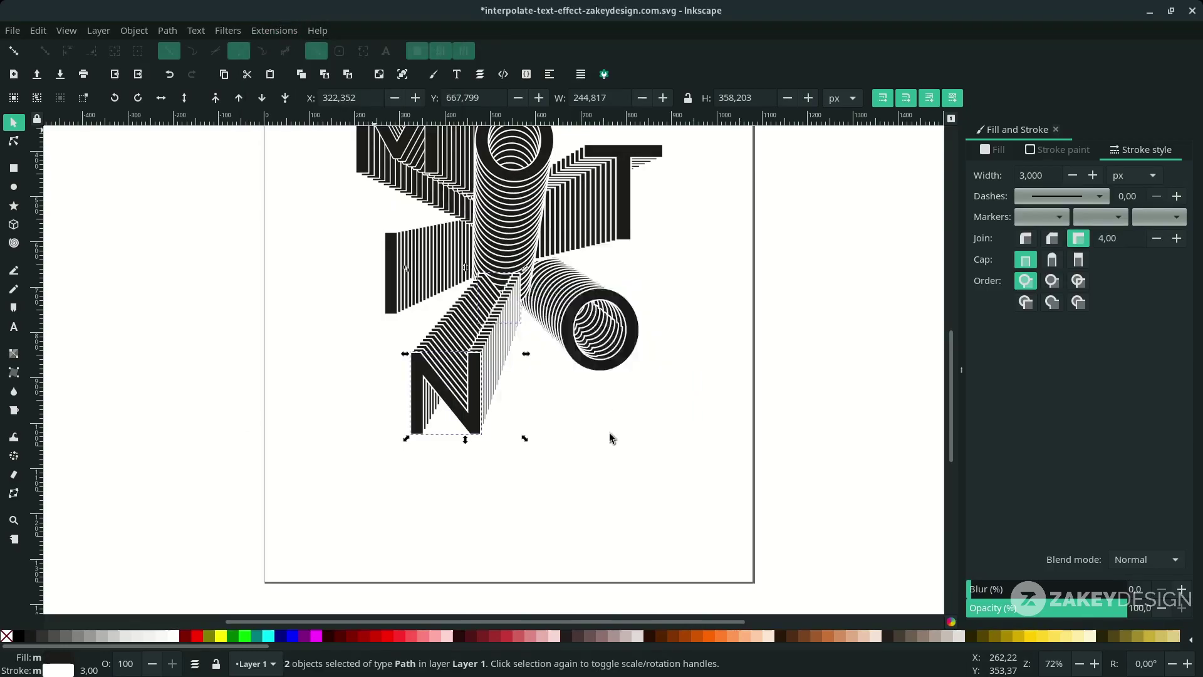
Send the interpolated N group behind the O column and delete the two source N letters
click(527, 394)
click(516, 316)
key(Delete)
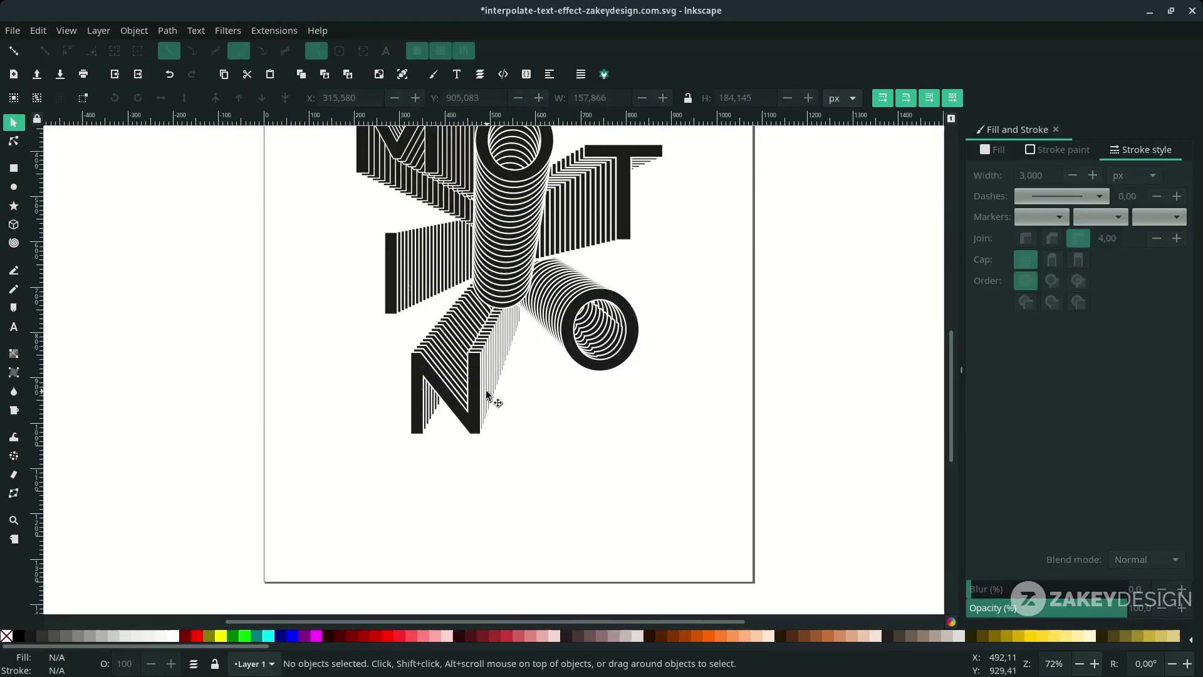
Fine-tune the positions of the N, second O and I groups around the central O column, and save the document
click(487, 378)
drag(484, 398, 484, 395)
scroll(485, 395, down, 2)
drag(552, 354, 546, 351)
drag(470, 397, 471, 413)
click(433, 389)
scroll(442, 338, up, 2)
drag(448, 370, 451, 368)
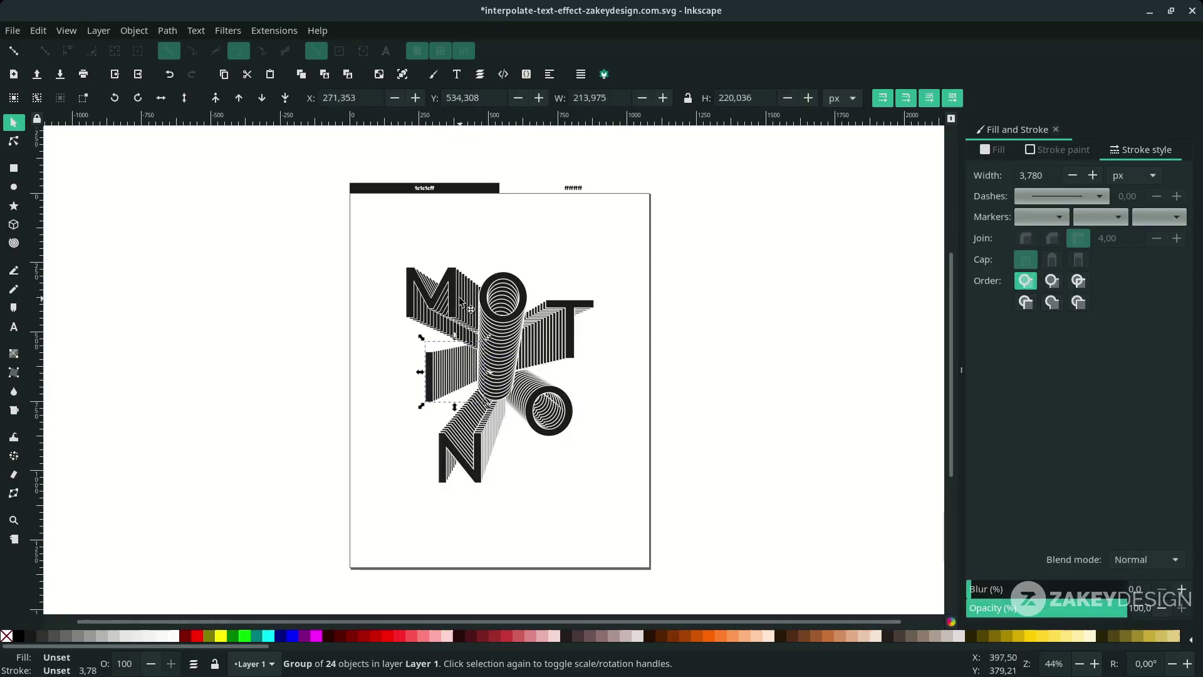
click(471, 433)
key(ctrl+s)
Deselect the I group and save the document
click(589, 441)
scroll(595, 438, down, 1)
scroll(522, 287, up, 3)
key(n)
scroll(478, 276, down, 2)
key(s)
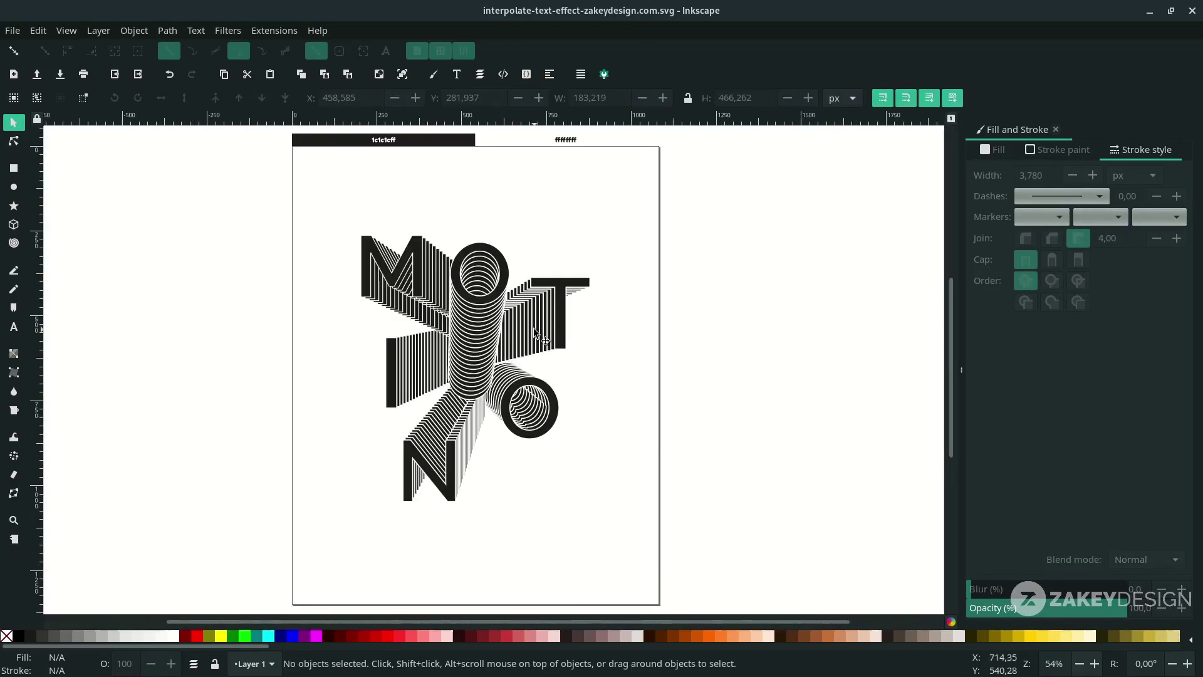
Apply an Envelope Deformation to the central O column and pull the right end of its bottom bend path inward and slightly down
click(481, 320)
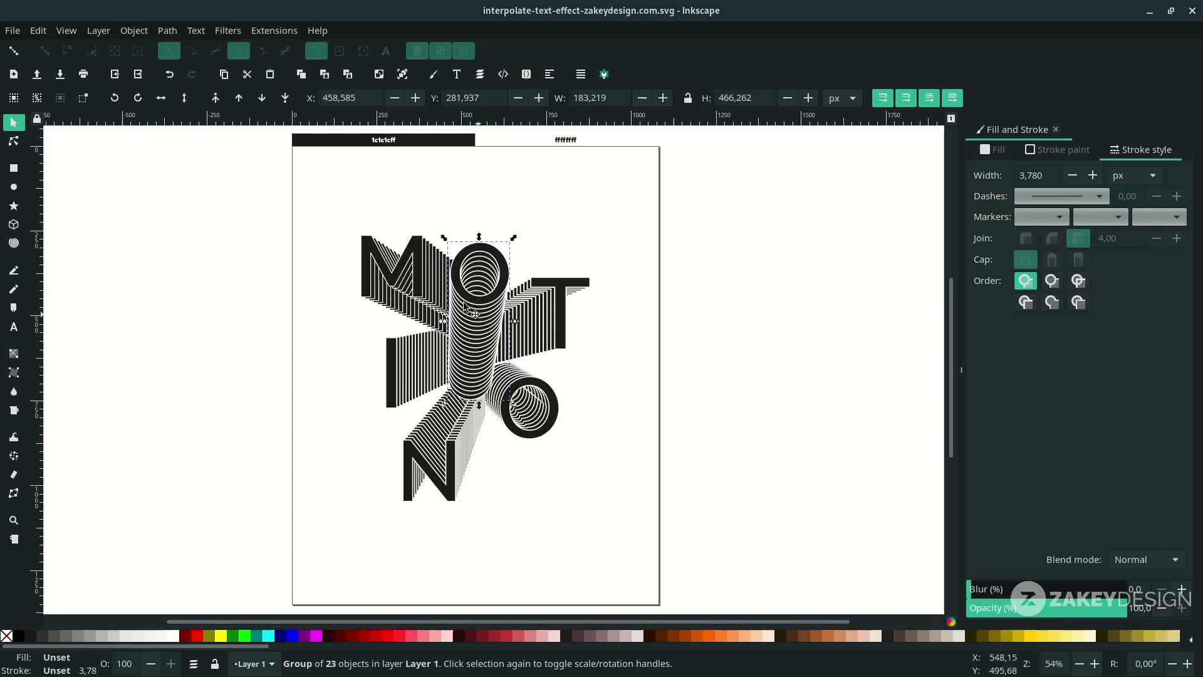
click(167, 31)
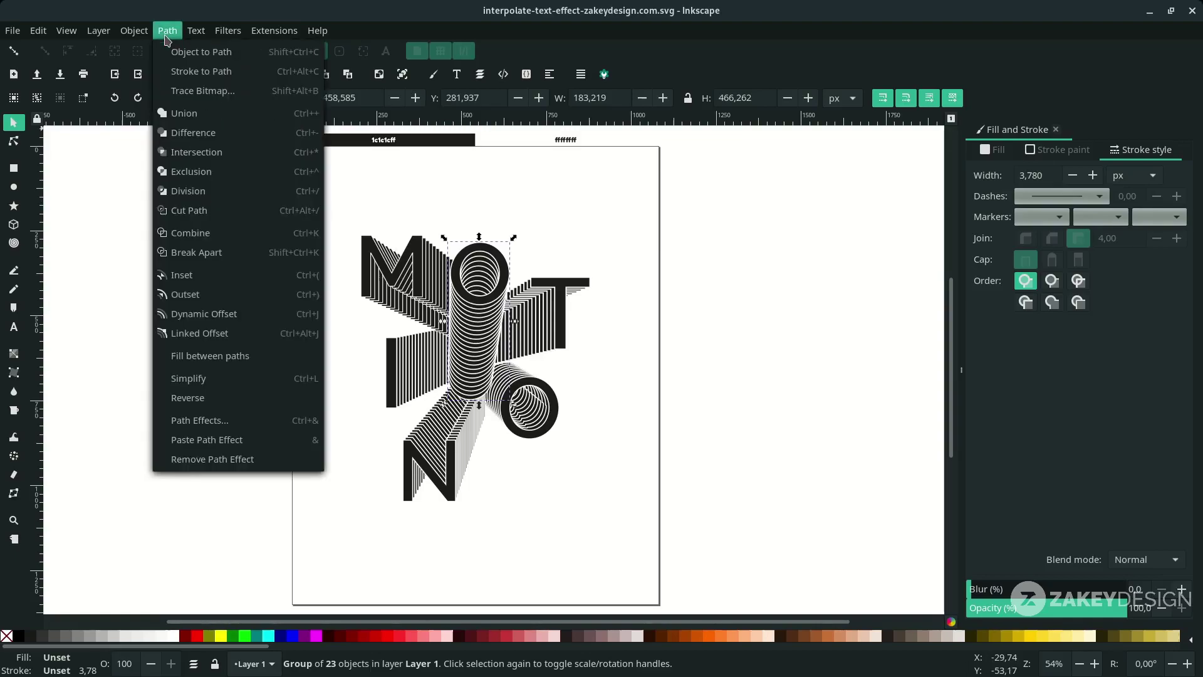
click(304, 422)
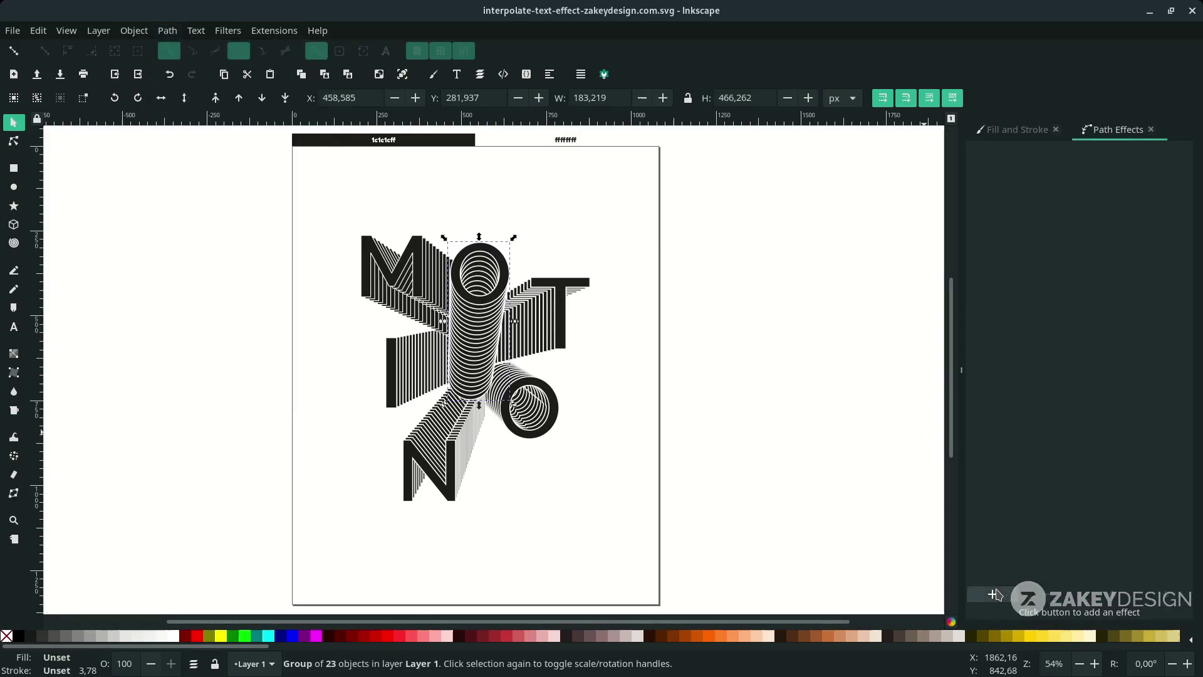
click(1002, 596)
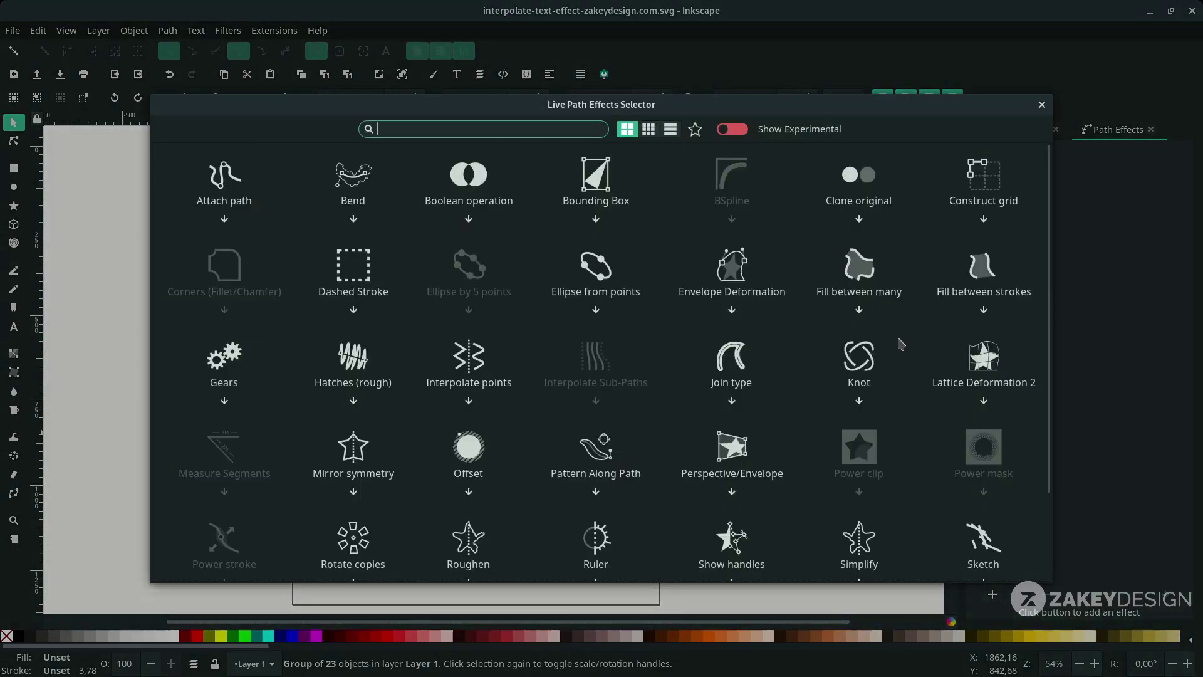
click(733, 282)
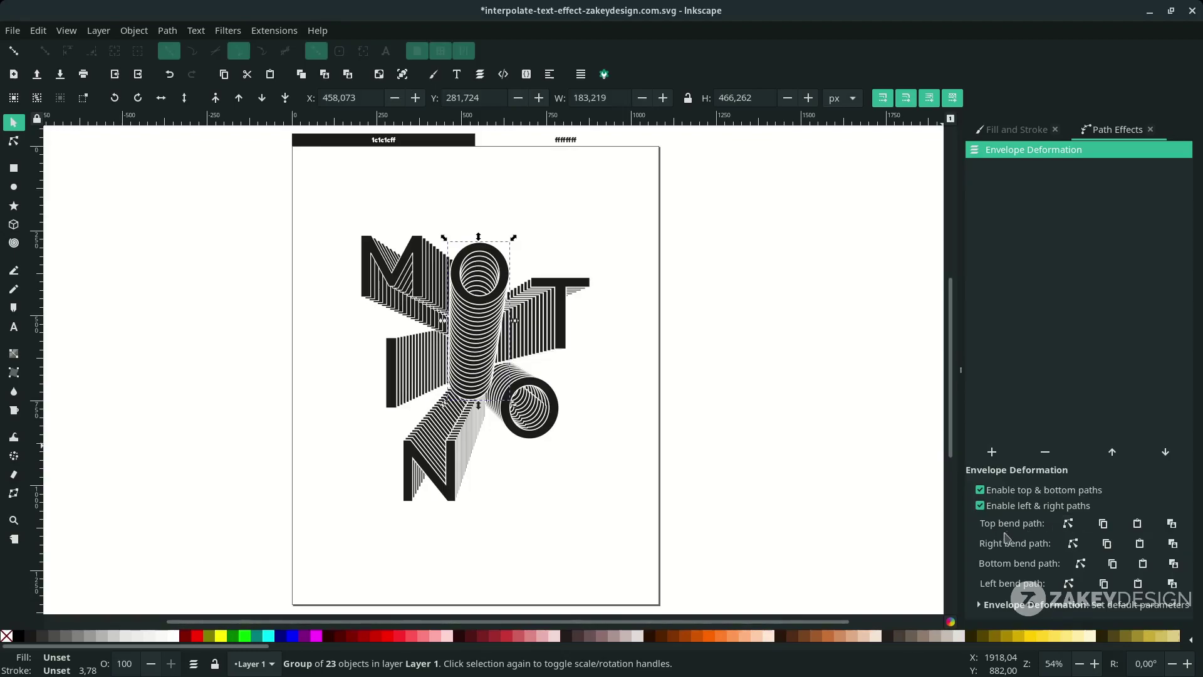
click(1085, 566)
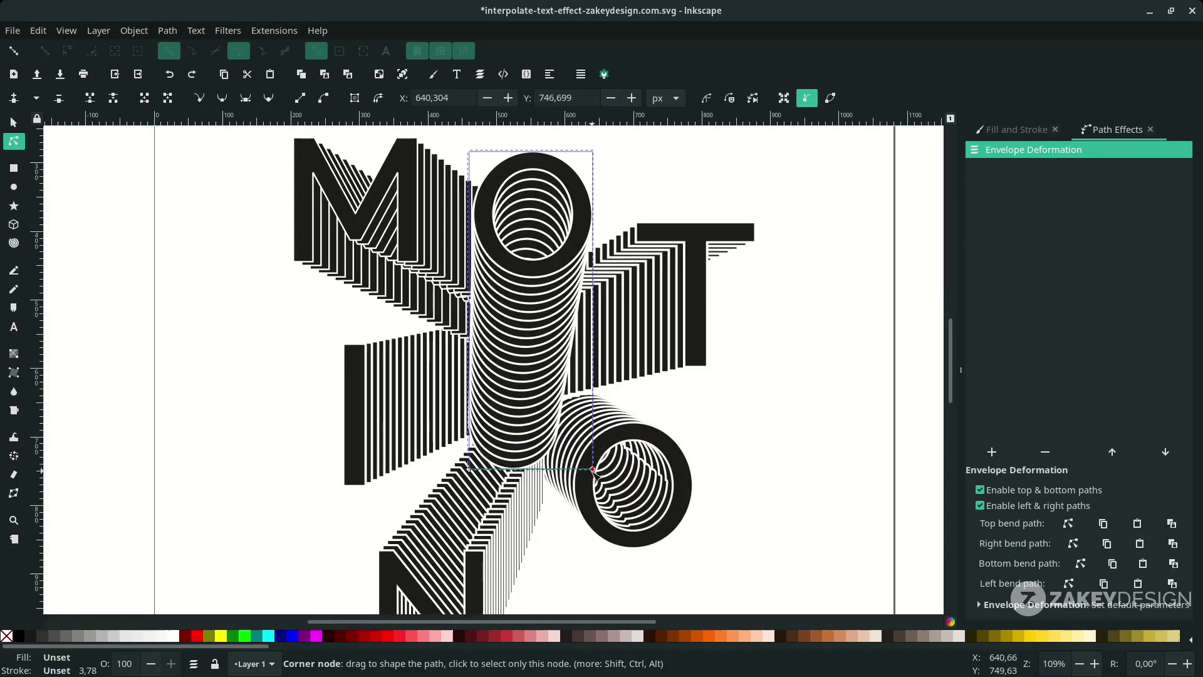
drag(593, 470, 558, 485)
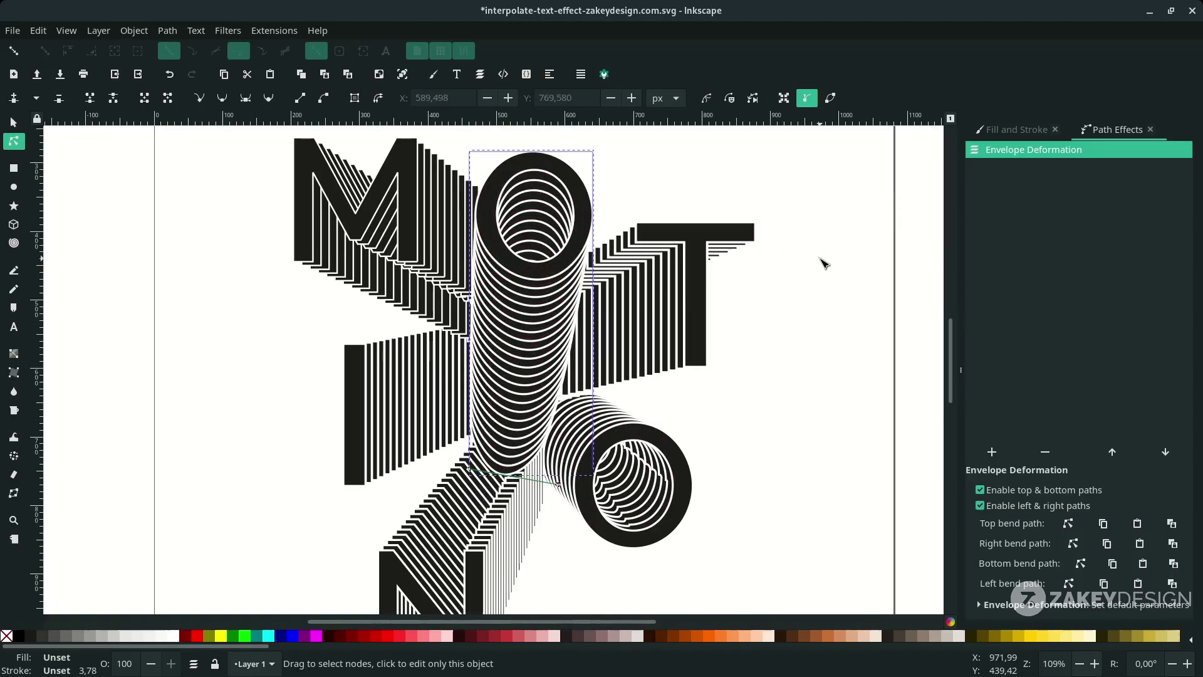
key(s)
click(630, 288)
click(822, 342)
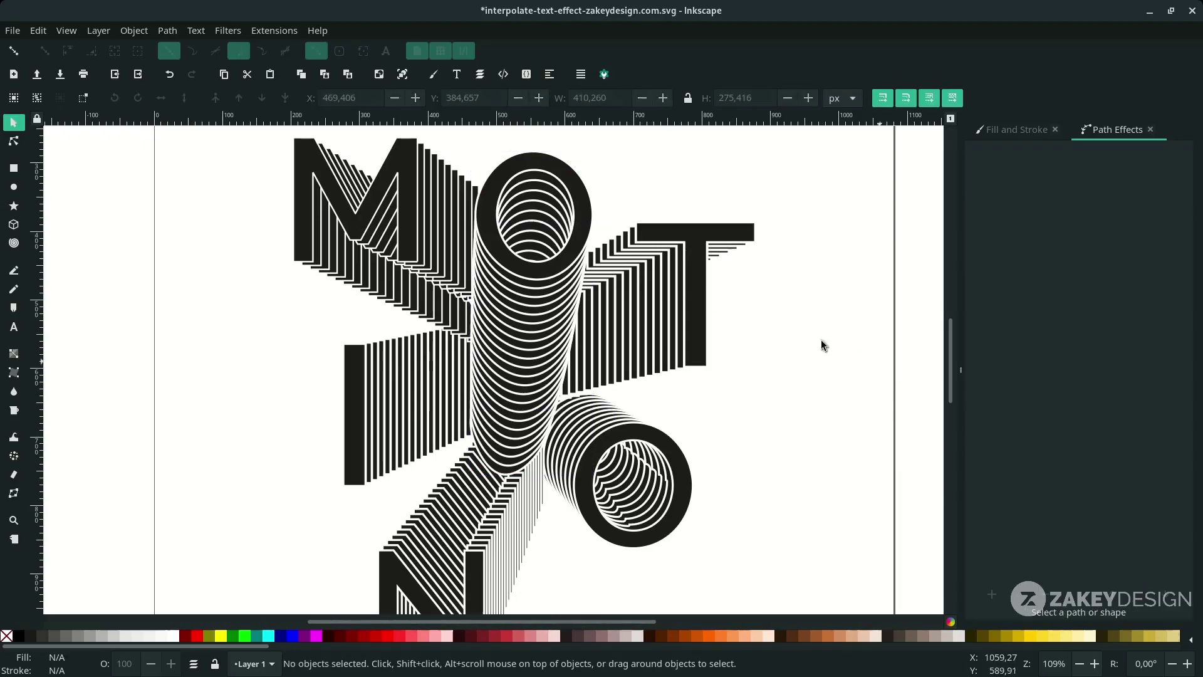
Apply an Envelope Deformation to the T group and shift the upper end of its left bend path slightly inward
click(673, 285)
click(991, 594)
click(729, 269)
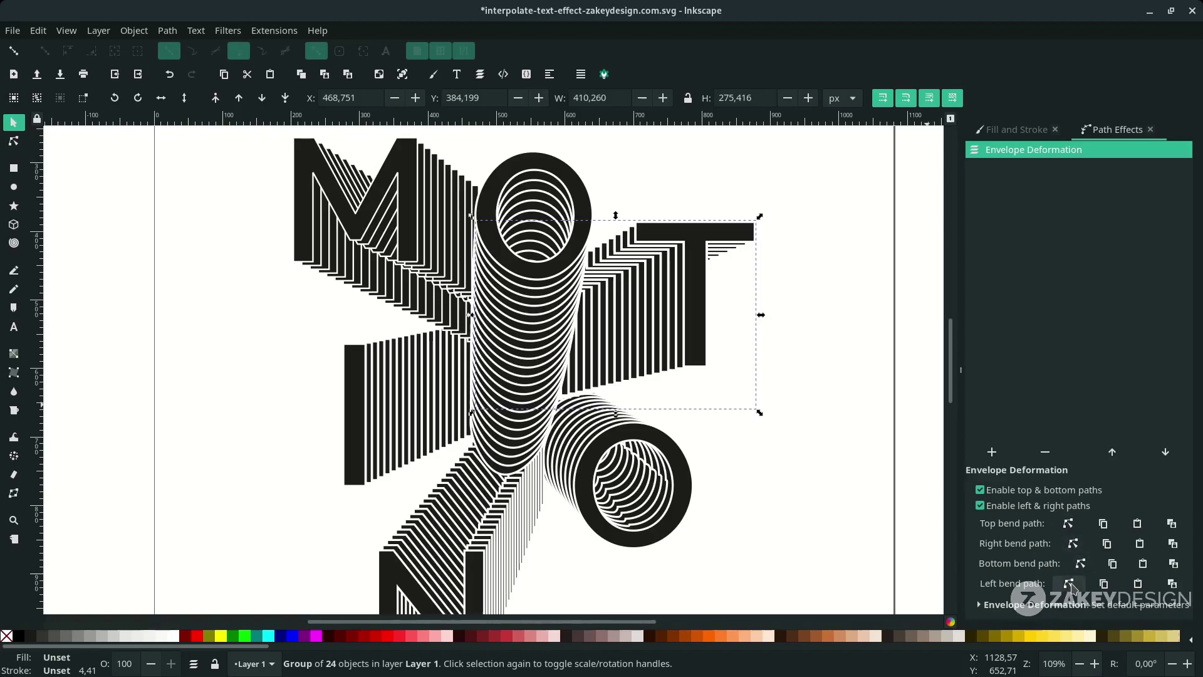
click(1069, 585)
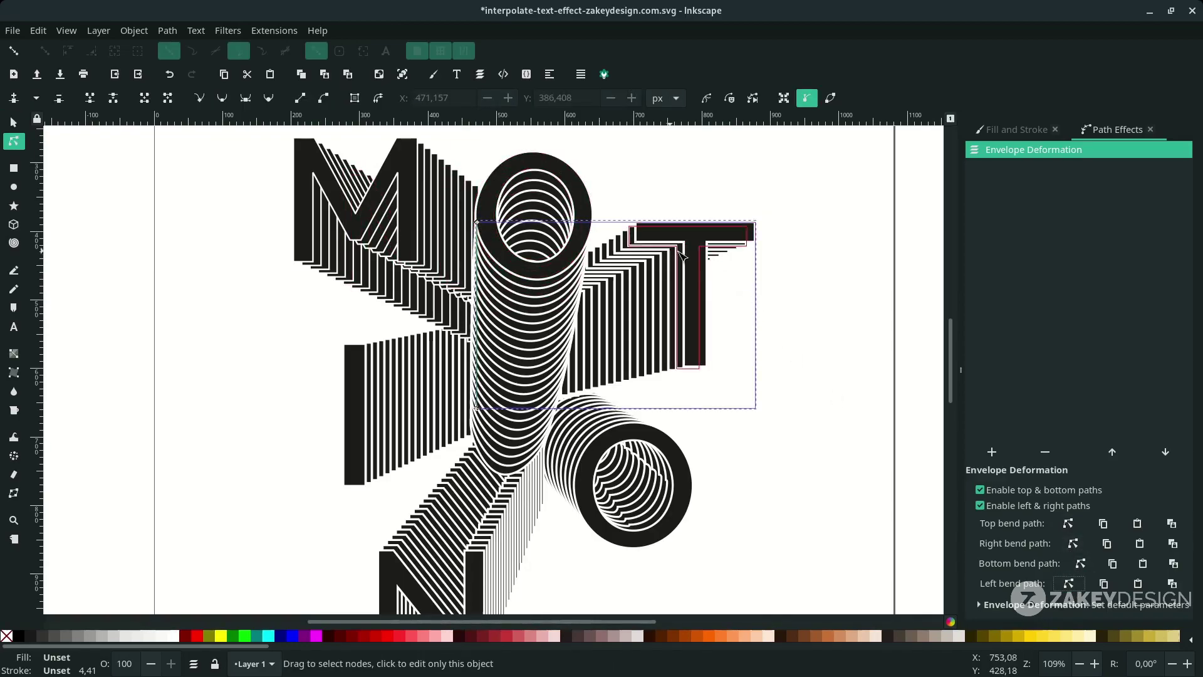
drag(478, 222, 495, 222)
click(779, 407)
scroll(795, 409, up, 1)
key(s)
click(797, 410)
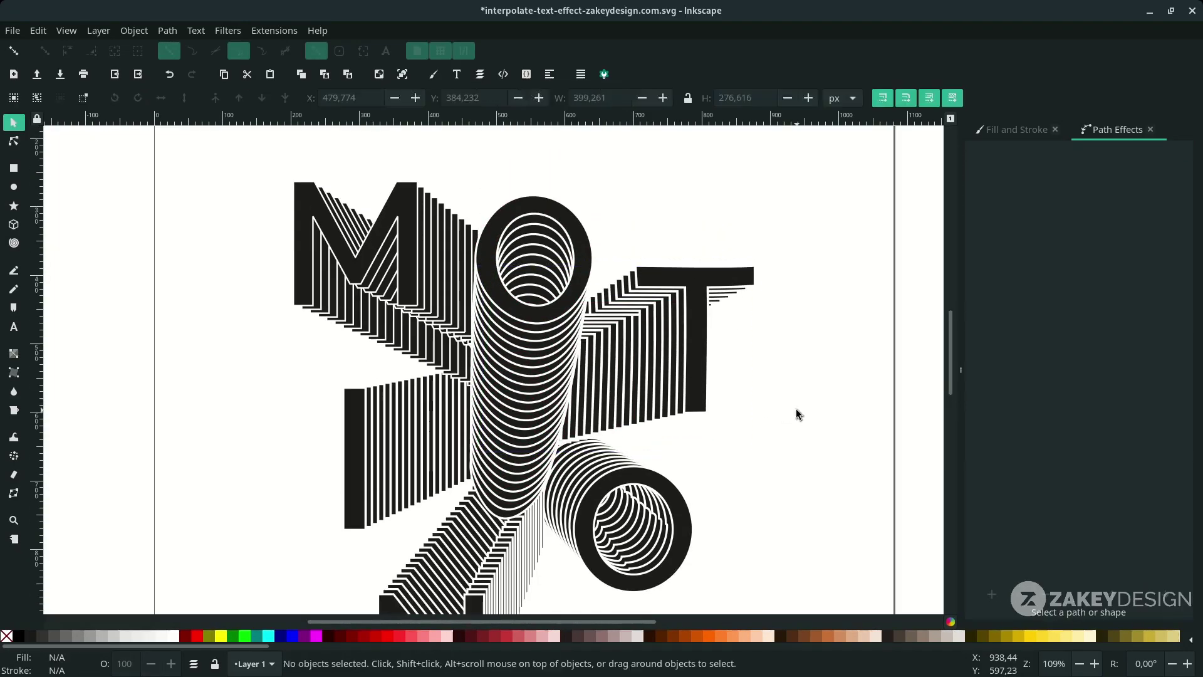
Apply an Envelope Deformation to the M group and shift the upper end of its right bend path inward and slightly up
click(441, 301)
click(989, 595)
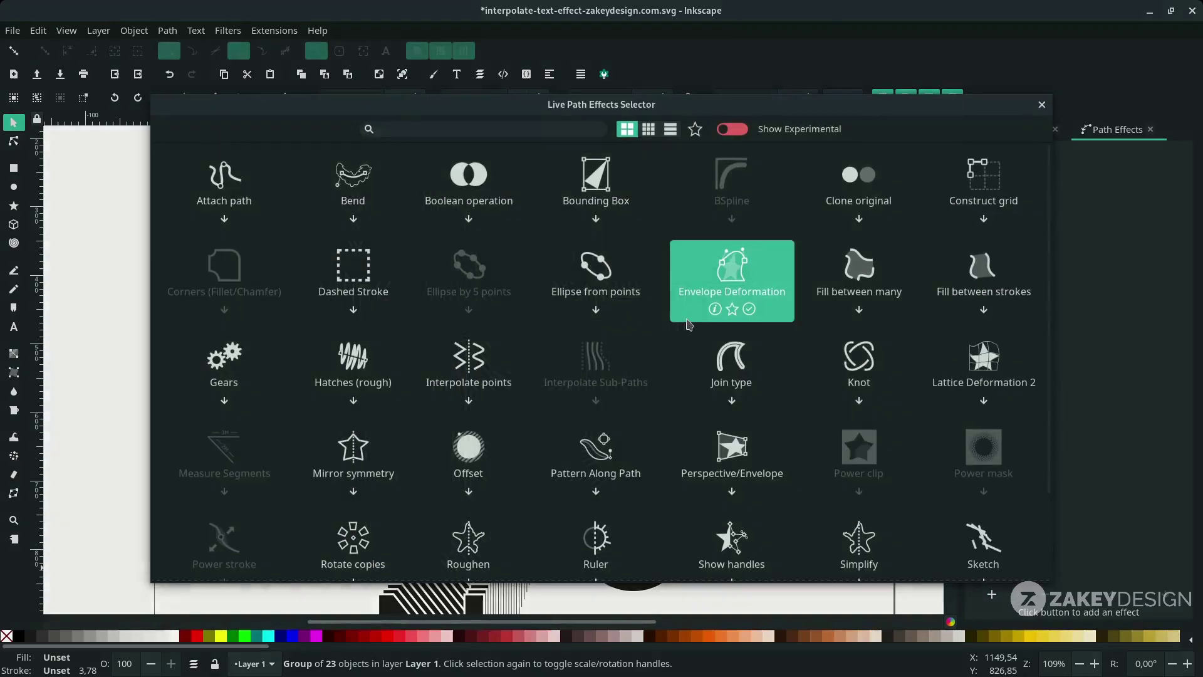
click(764, 276)
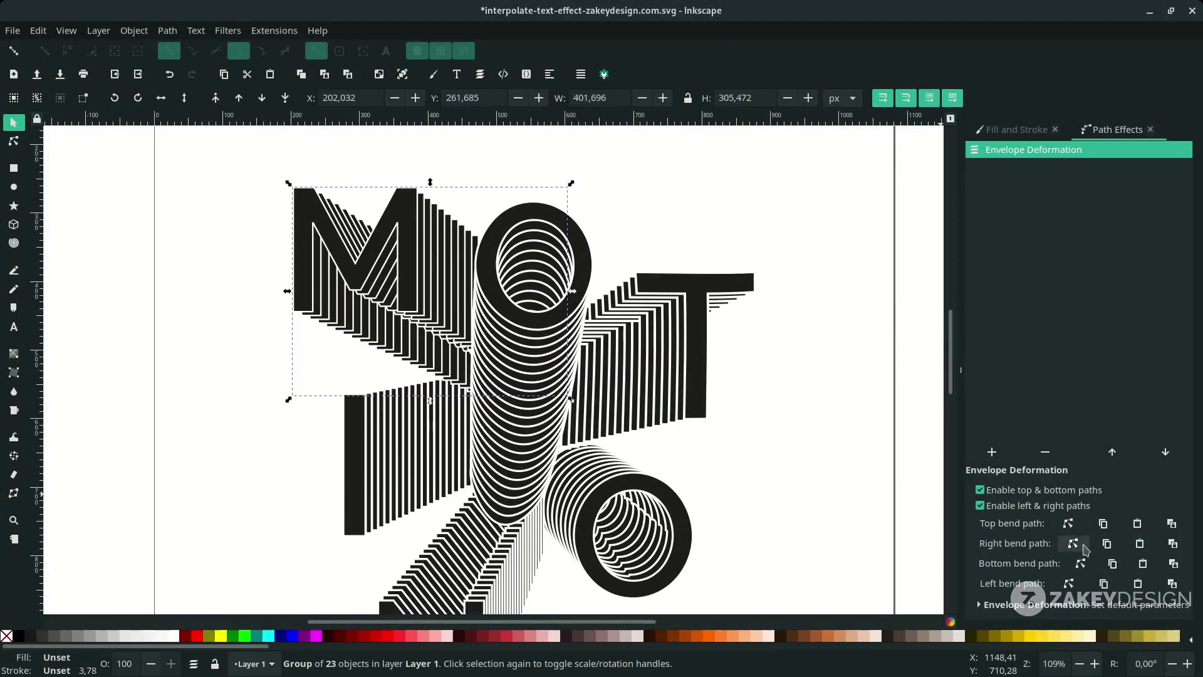
click(1082, 545)
drag(567, 187, 550, 180)
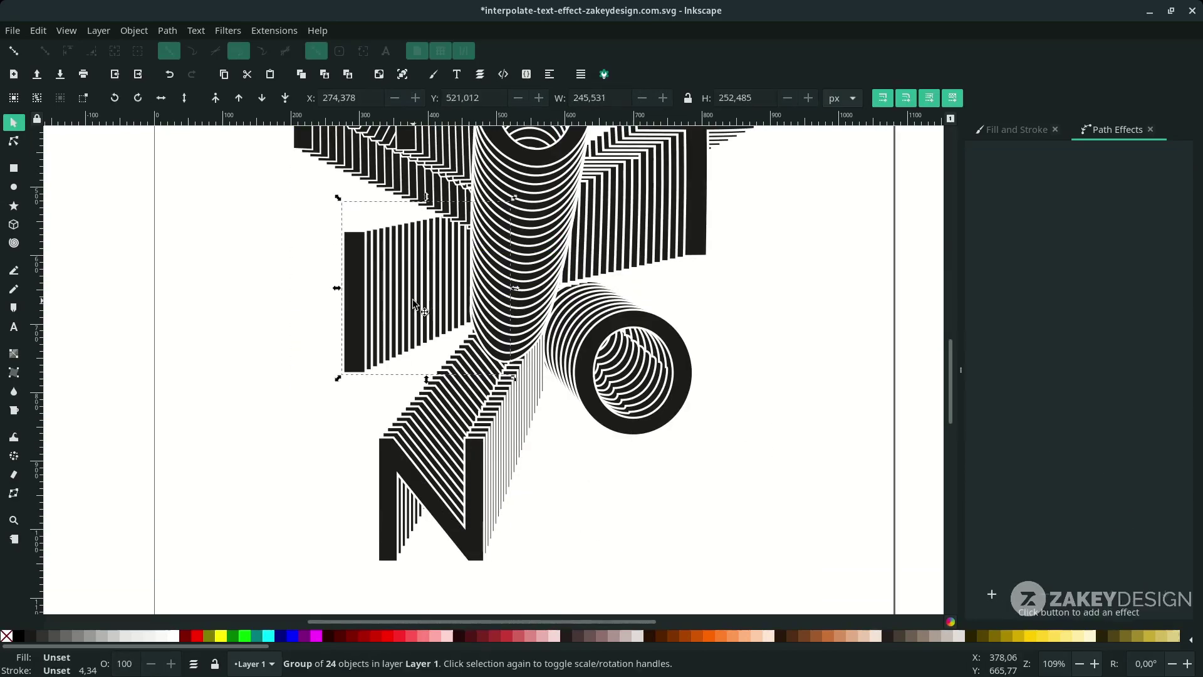
Apply an Envelope Deformation to the I group and nudge its right bend path slightly upward
click(991, 594)
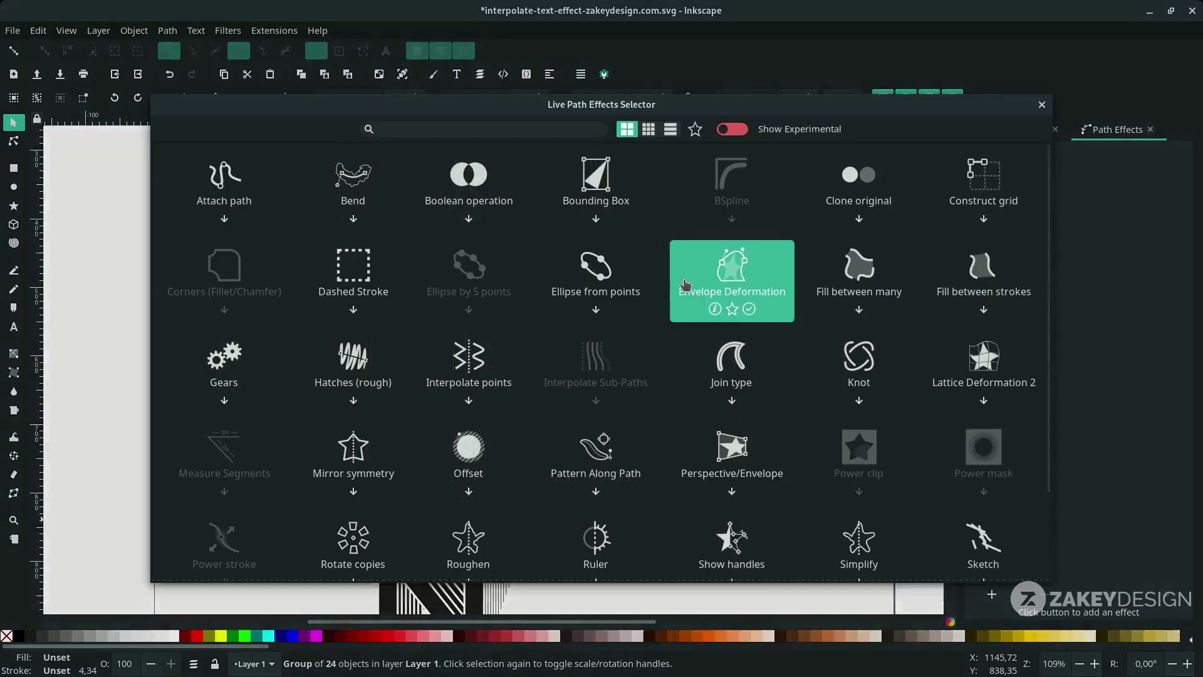
click(685, 285)
click(1073, 543)
drag(509, 303, 507, 296)
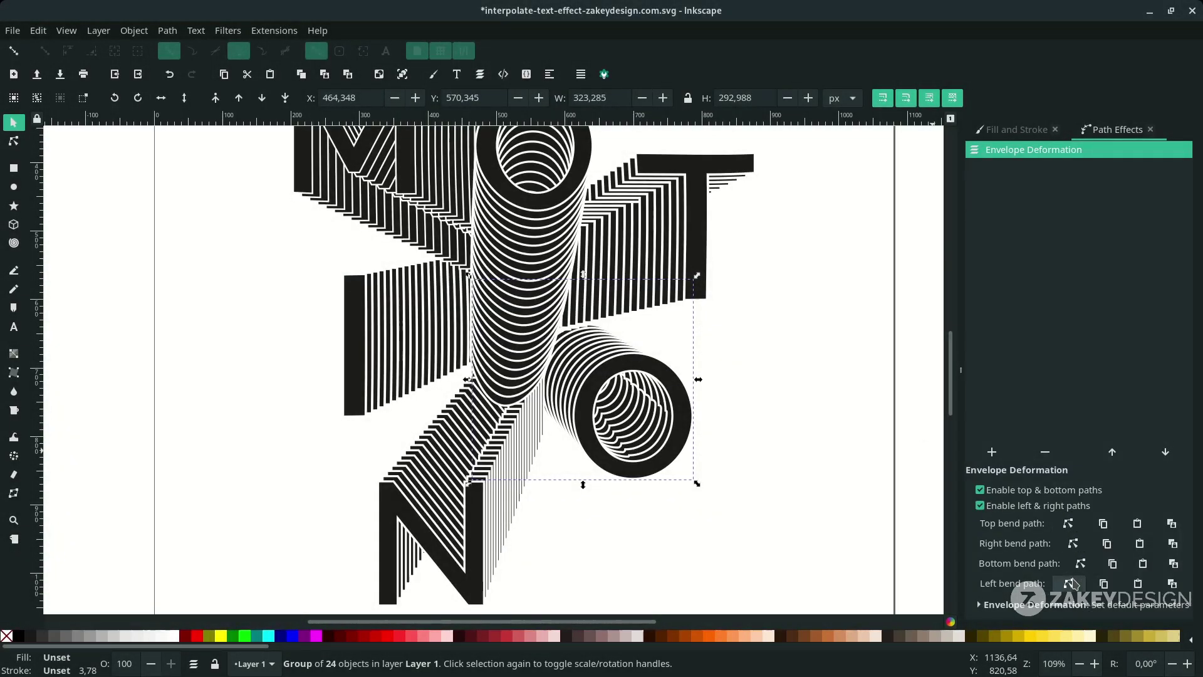
Reshape the second O group's envelope by moving the upper end of its left bend path outward and raising the lower end
click(1073, 584)
drag(473, 281, 459, 271)
drag(473, 480, 473, 464)
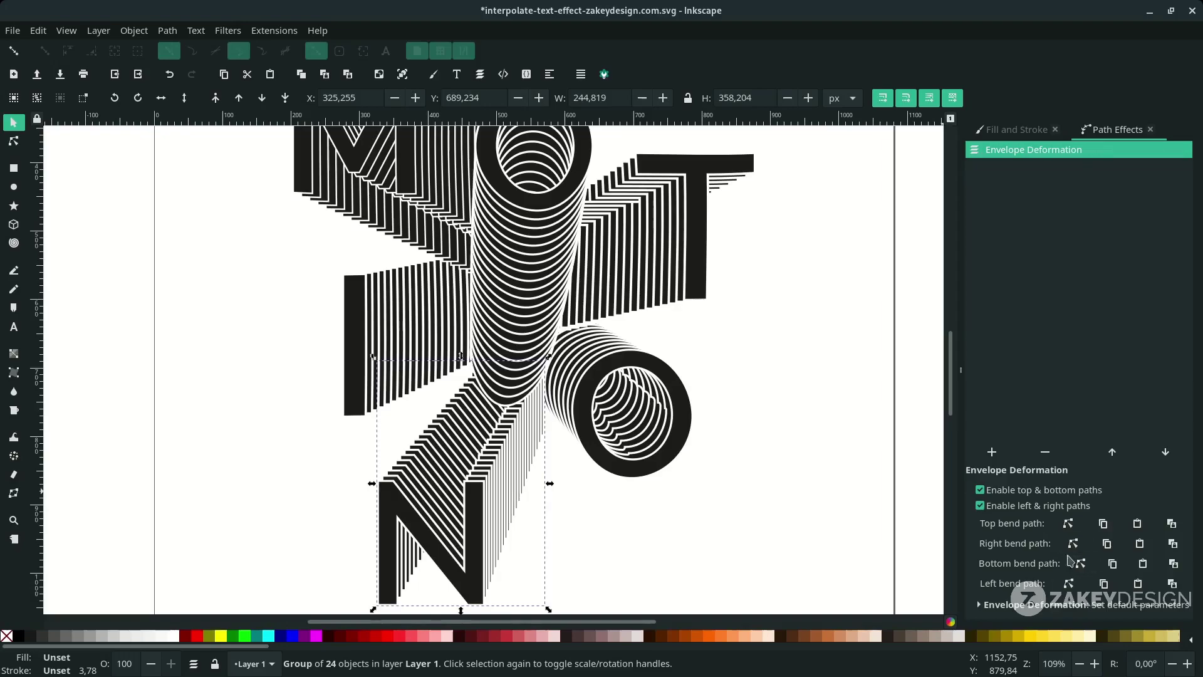
Reshape the N group's envelope by moving the right end of its top bend path up and inward
click(1068, 524)
drag(545, 362, 535, 342)
scroll(599, 438, down, 2)
click(630, 471)
click(630, 471)
scroll(630, 472, down, 2)
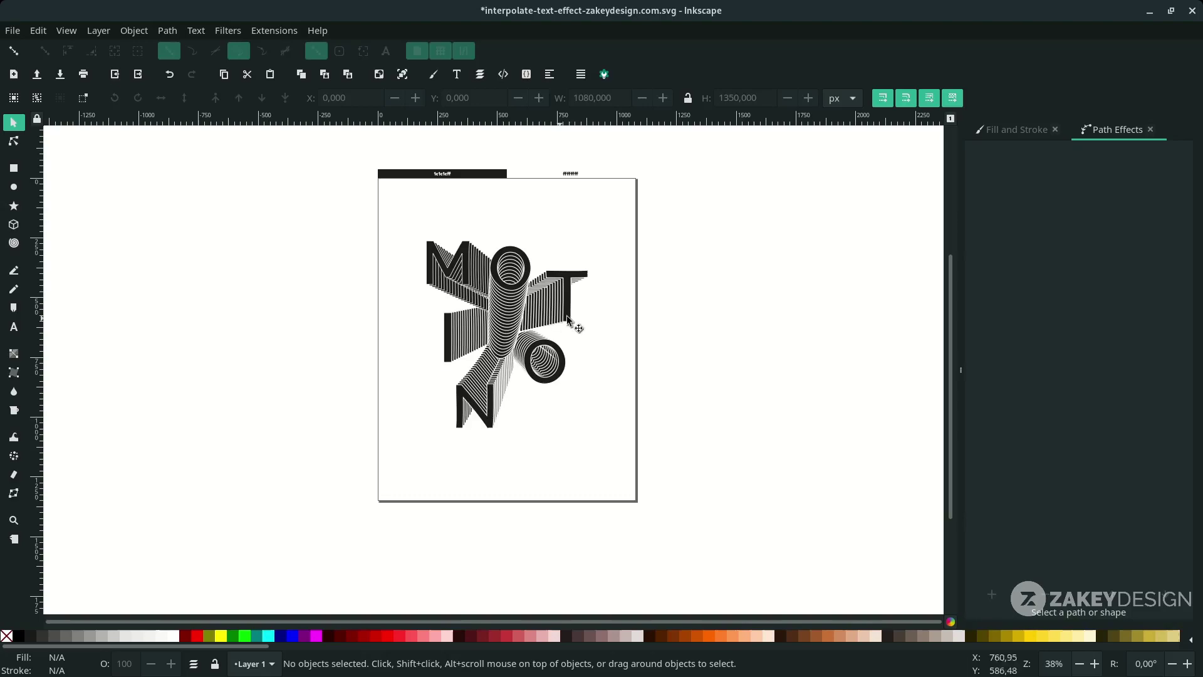
Enable snapping and draw a 1080 × 1350 px rectangle covering the whole page
click(13, 170)
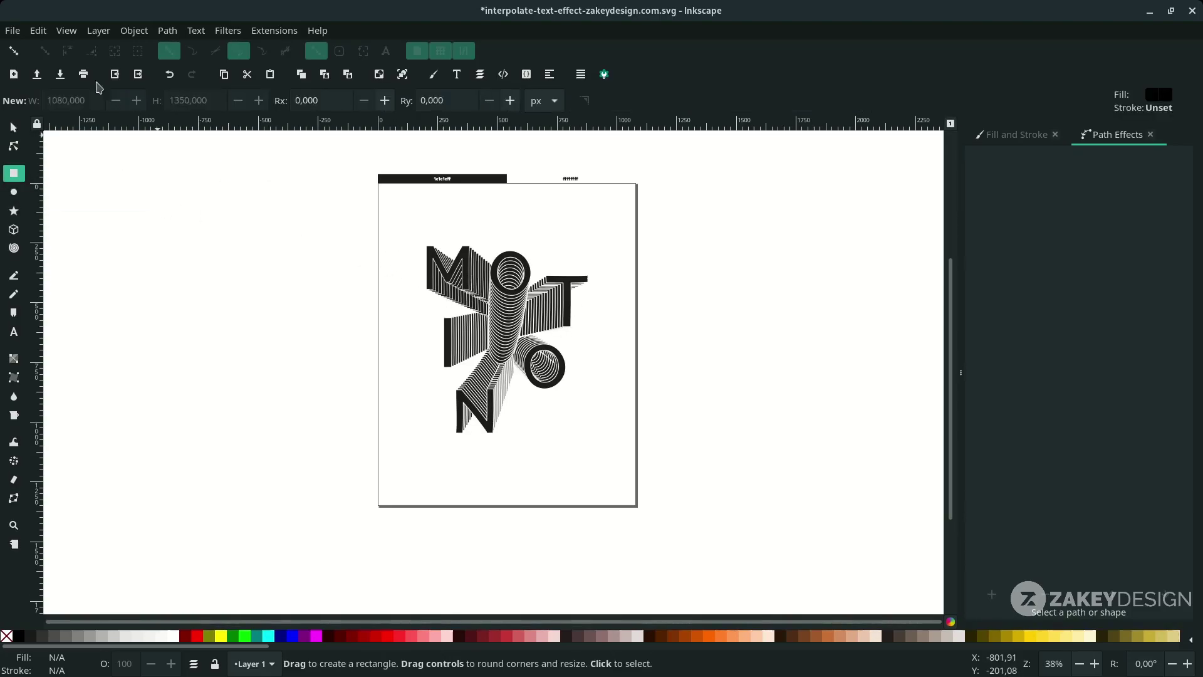
click(19, 56)
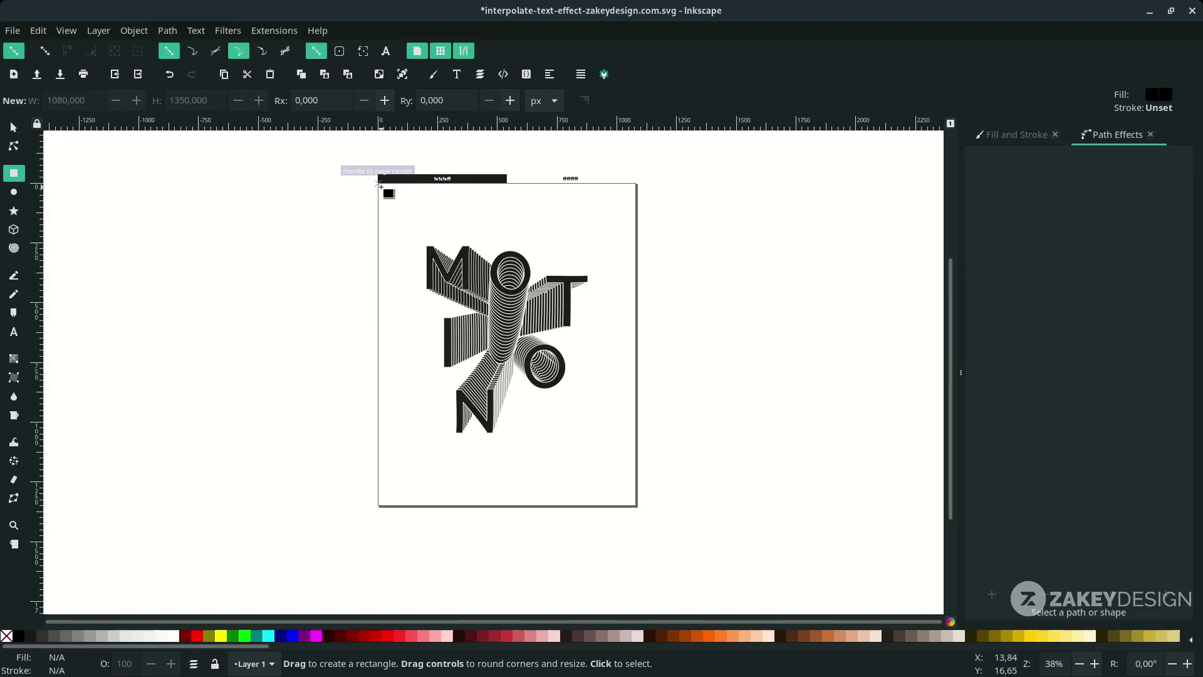
mouse_move(379, 185)
mouse_down()
mouse_move(626, 504)
mouse_move(637, 506)
mouse_move(636, 479)
mouse_move(637, 505)
mouse_up()
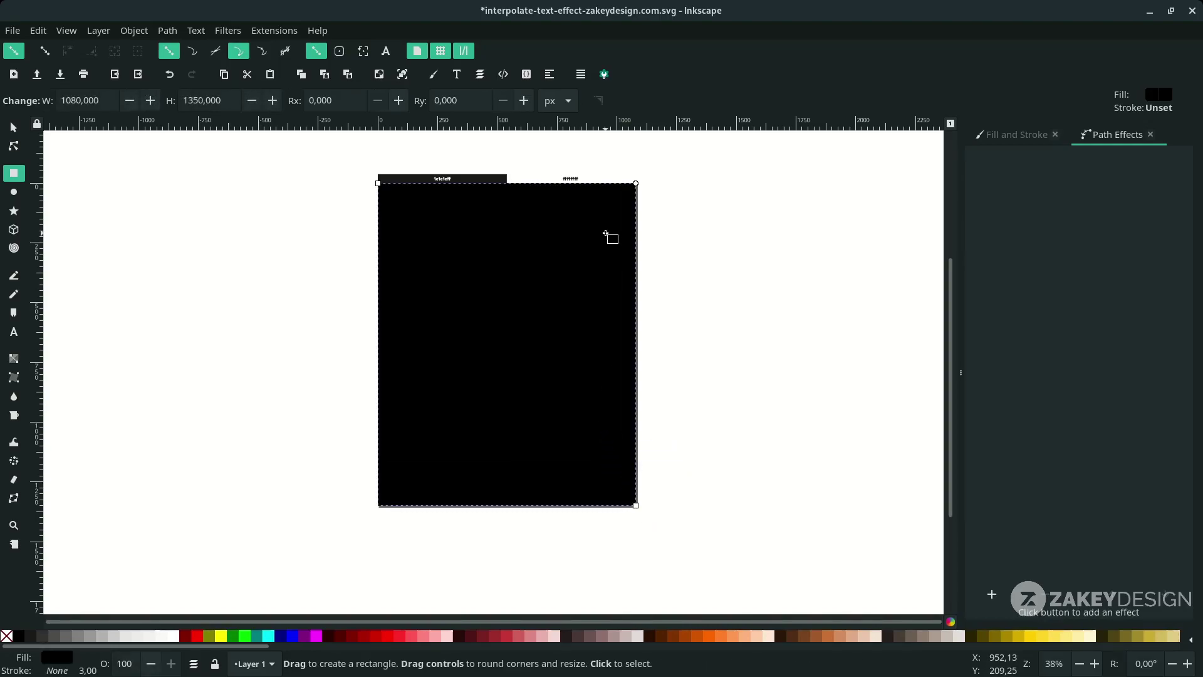
Fill the page-sized rectangle with white and send it behind all the letters
key(s)
click(172, 635)
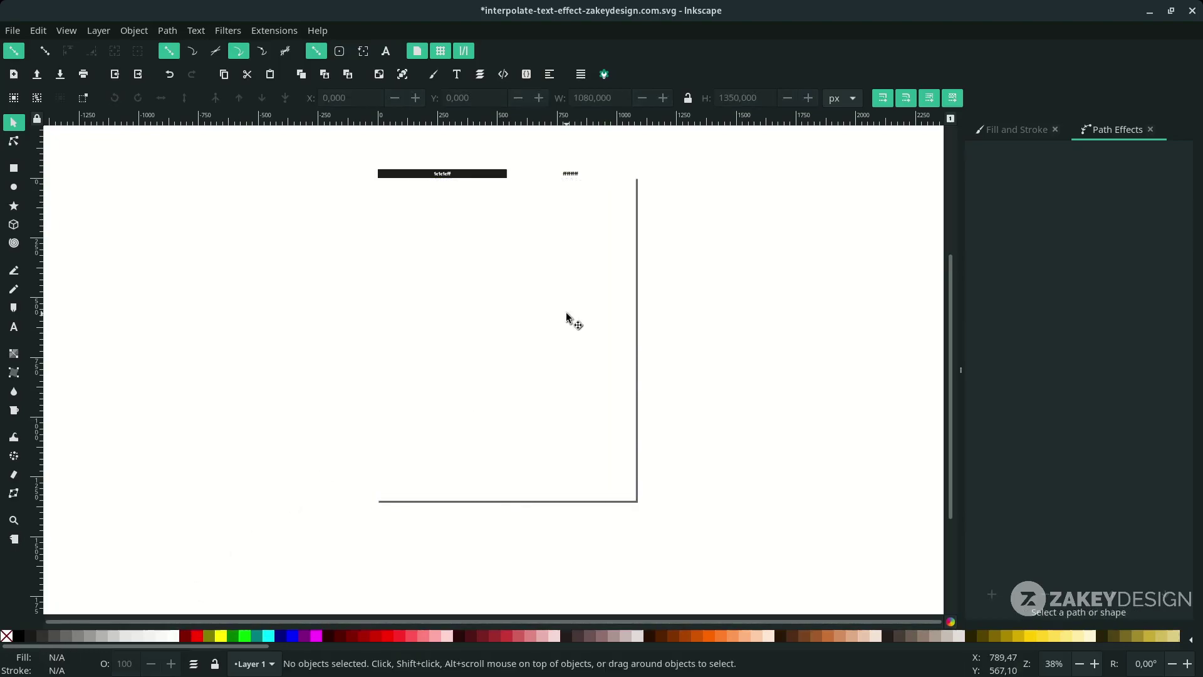
click(285, 97)
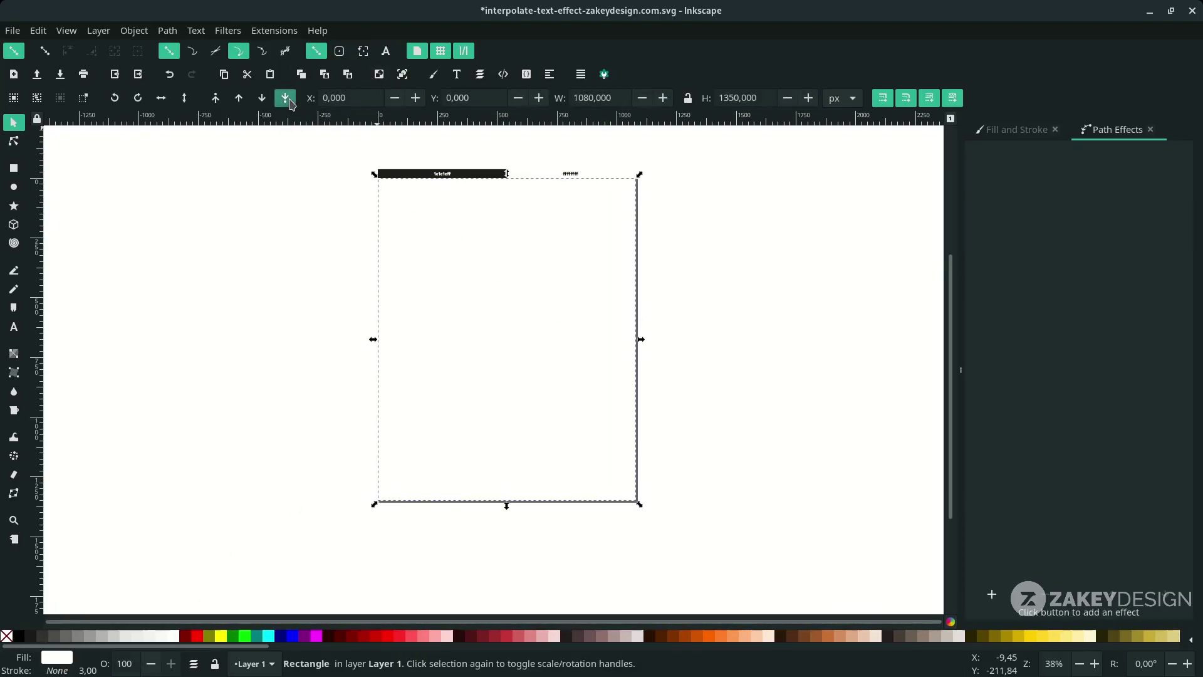
key(Escape)
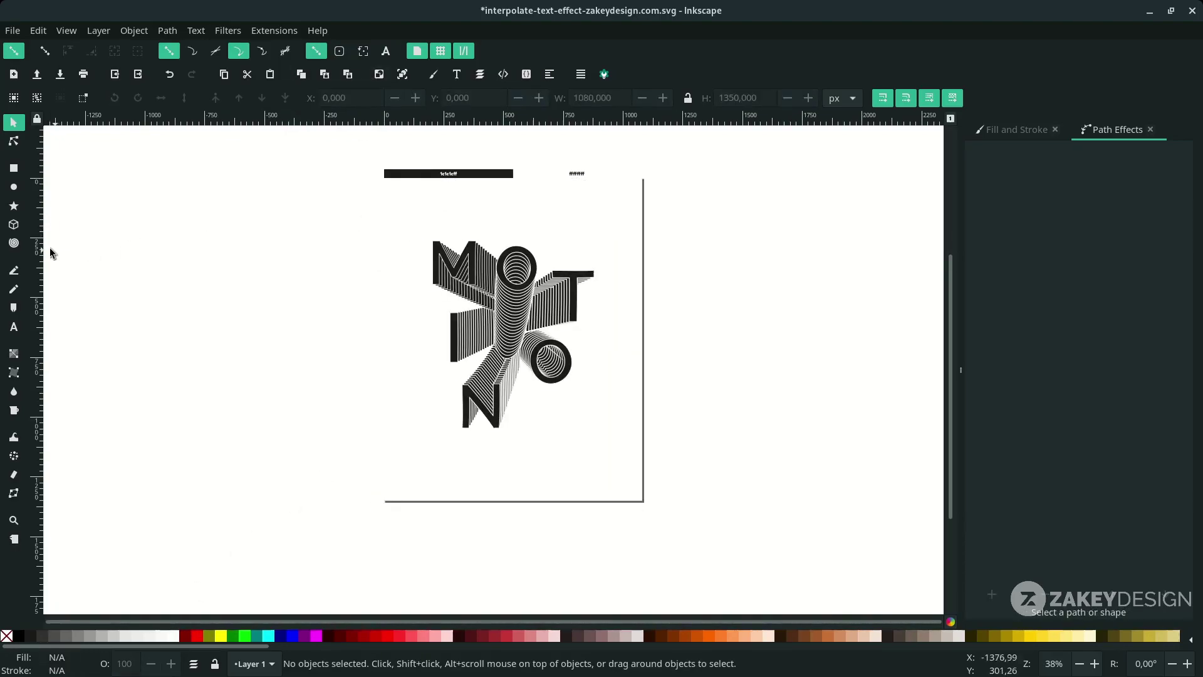
Place margin guides just inside the page's left, bottom and right edges, and fine-tune the bottom guide
drag(42, 249, 399, 291)
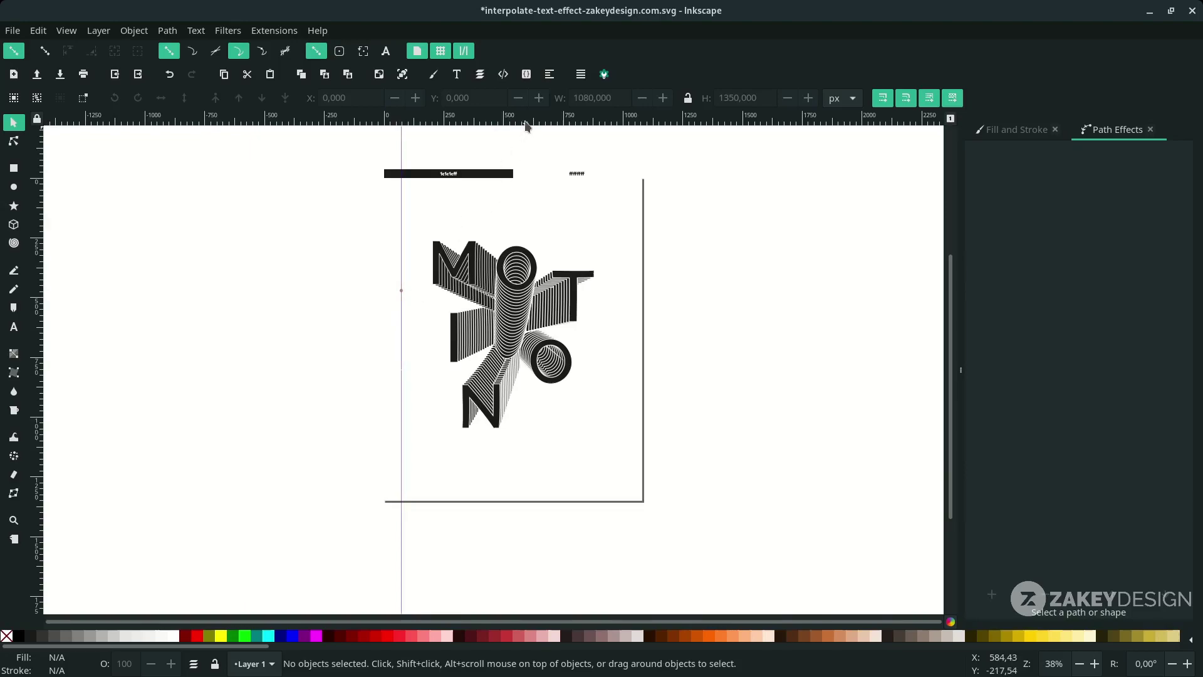
drag(525, 126, 476, 486)
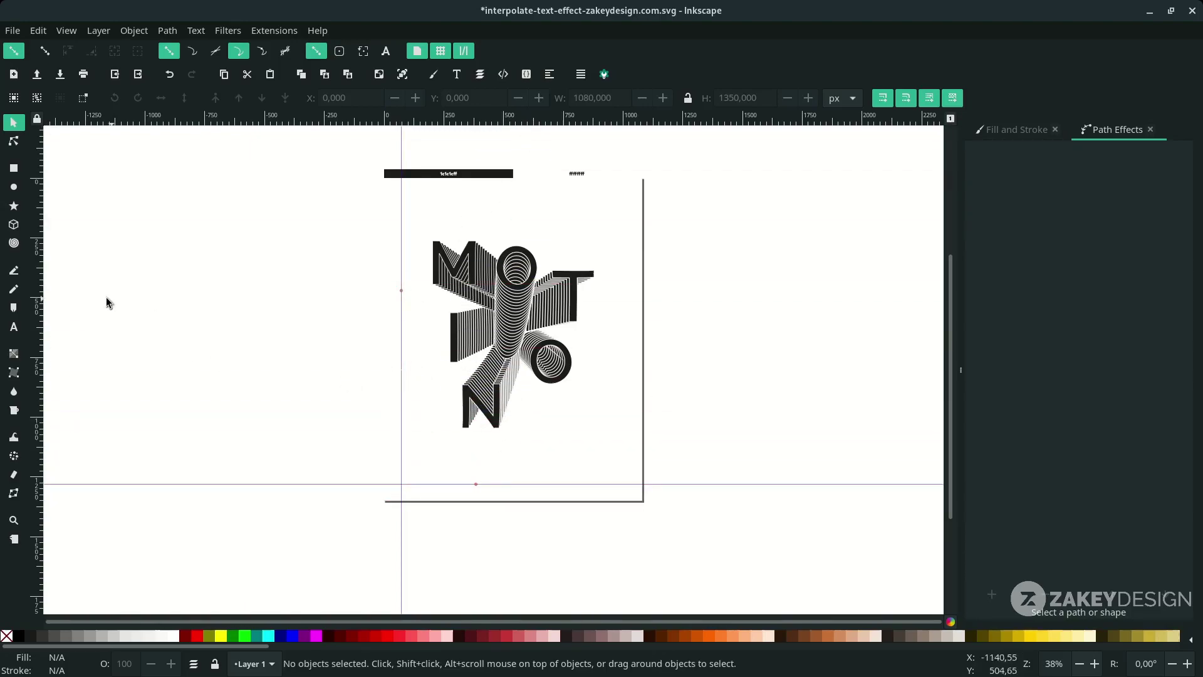
drag(47, 302, 627, 383)
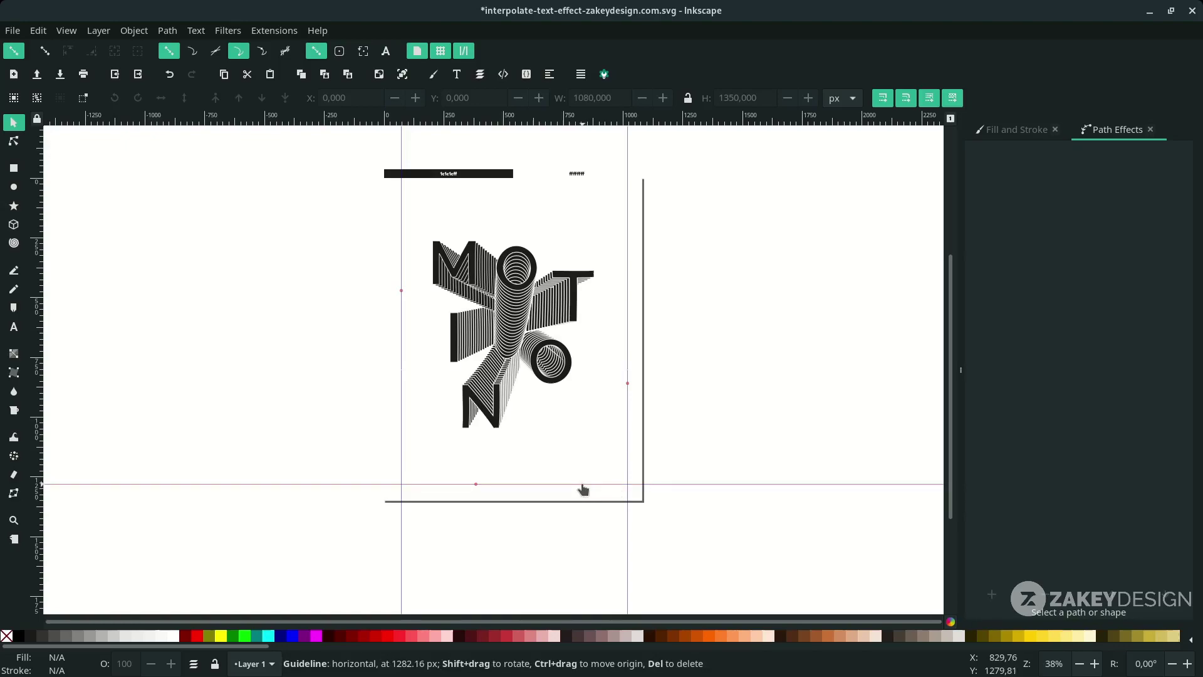
drag(582, 486, 583, 491)
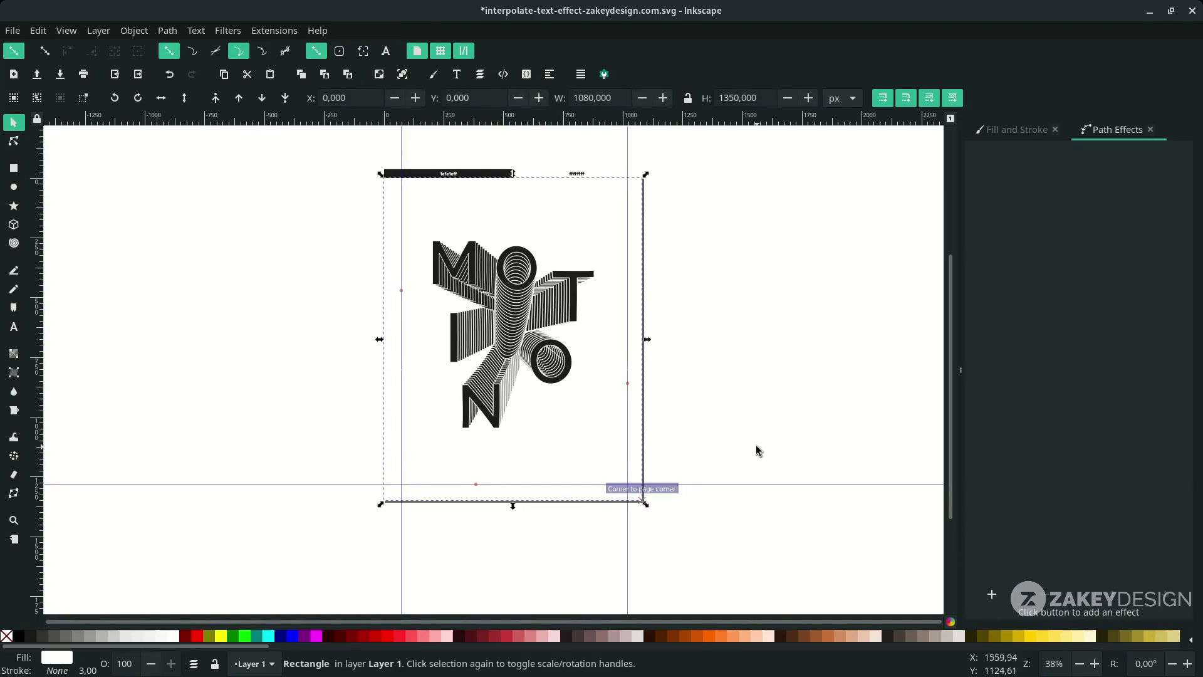
click(751, 447)
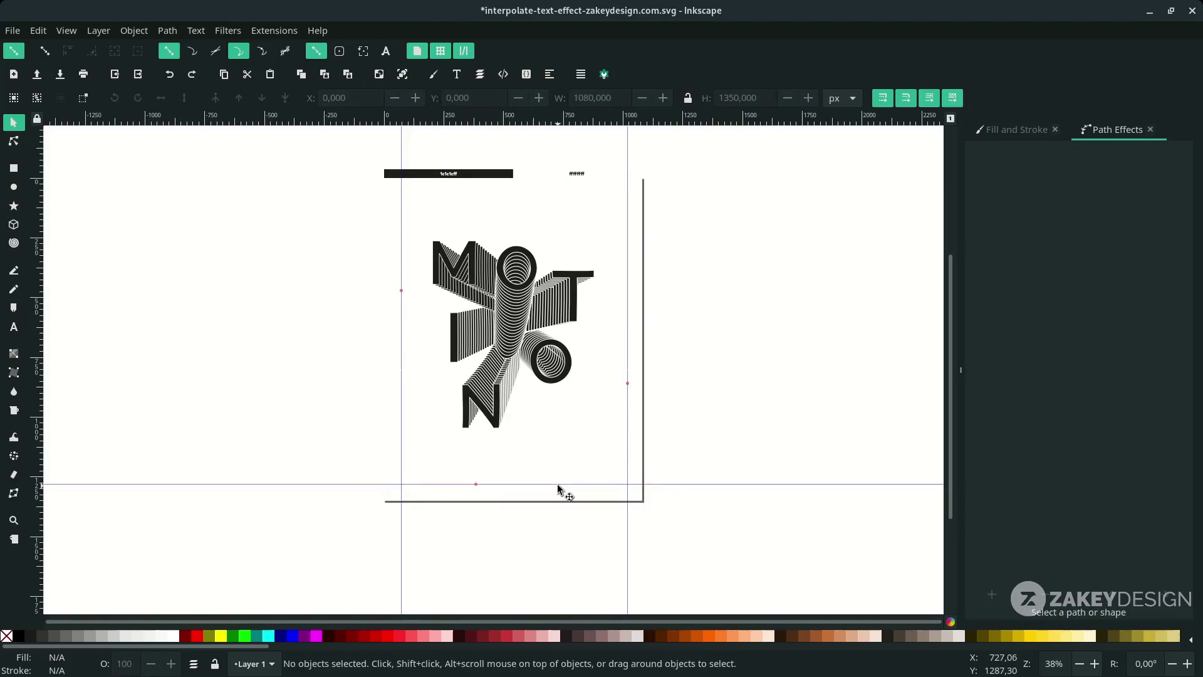
drag(560, 487, 559, 487)
scroll(385, 198, up, 1)
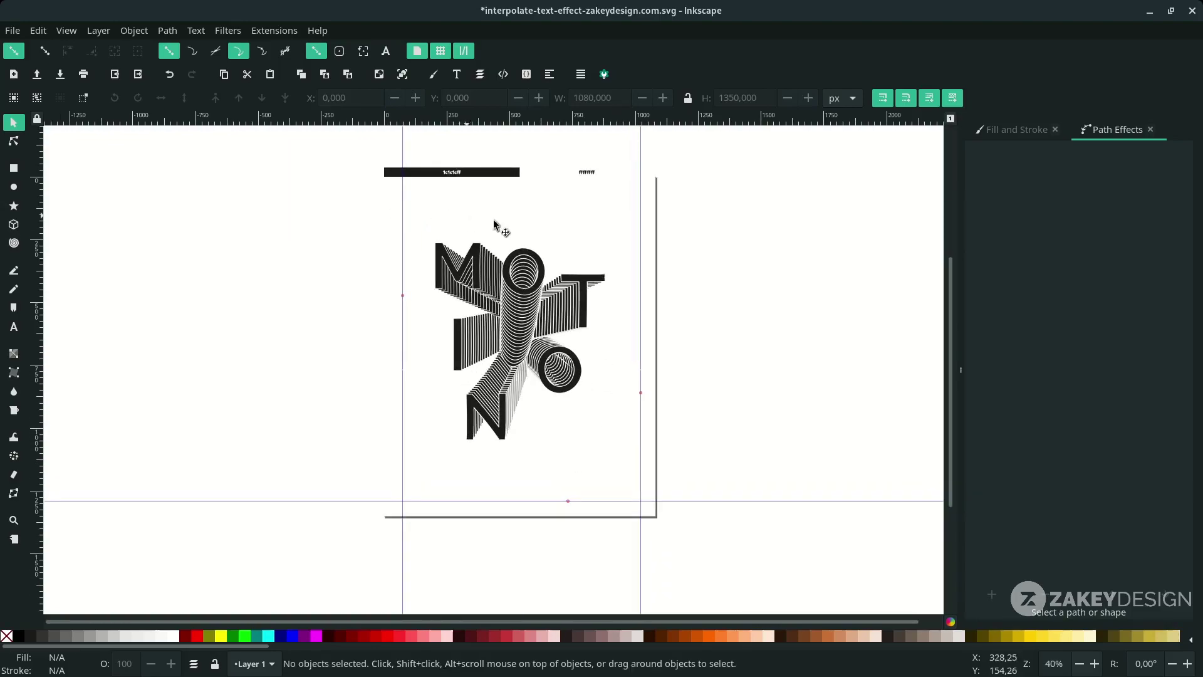
Add the text ZAKEYDESIGN near the page's upper edge, starting at the left margin guide
key(t)
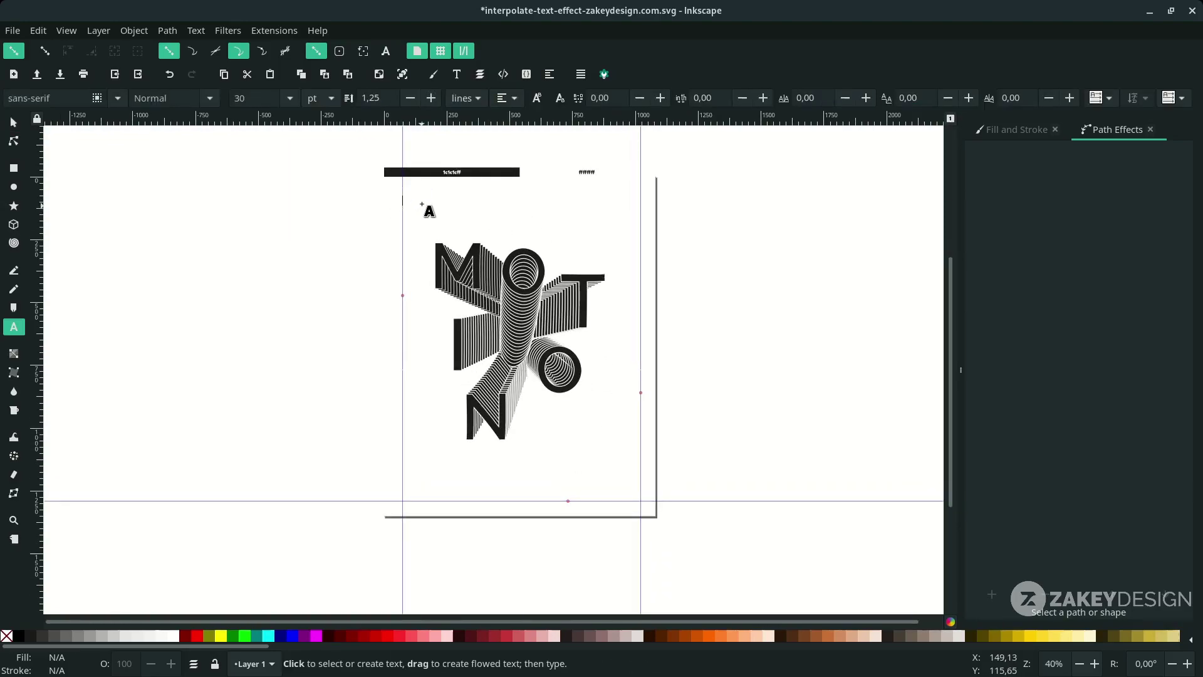
scroll(423, 204, up, 2)
text(YDESIGN)
Set the ZAKEYDESIGN text in the condensed font starting with "BE" and colour it #1c1c1c, sampled from the dark swatch
key(ctrl+a)
click(78, 100)
text(B)
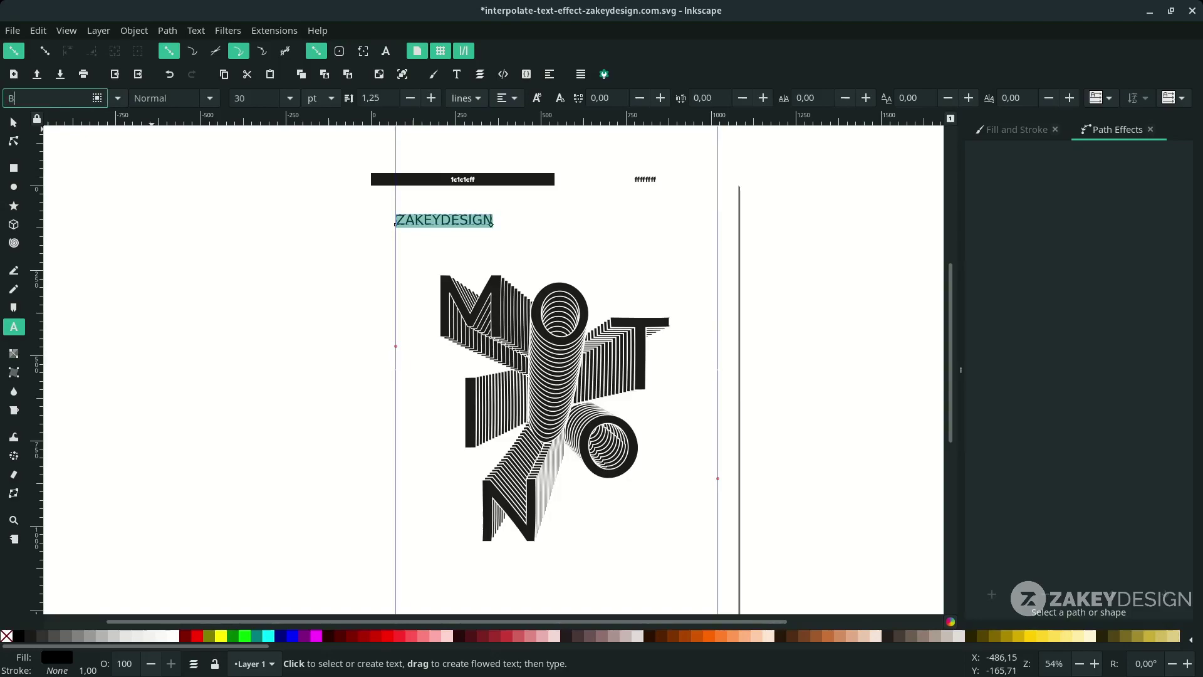
text(E)
click(68, 117)
key(F1)
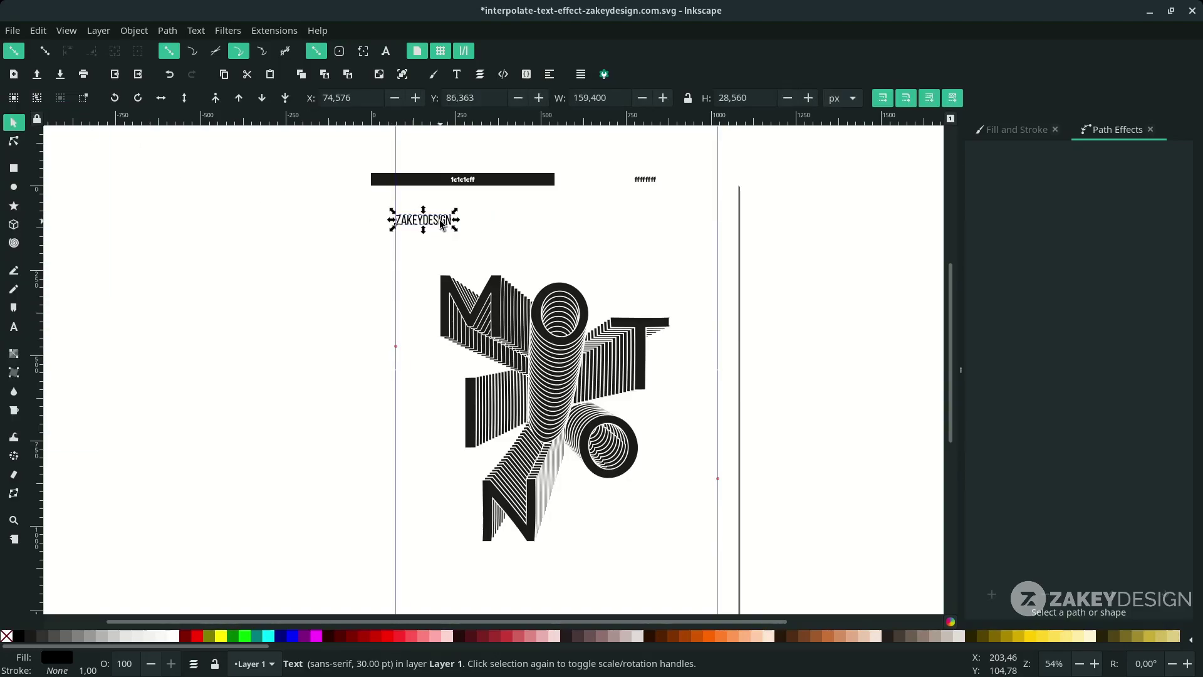
key(d)
click(488, 182)
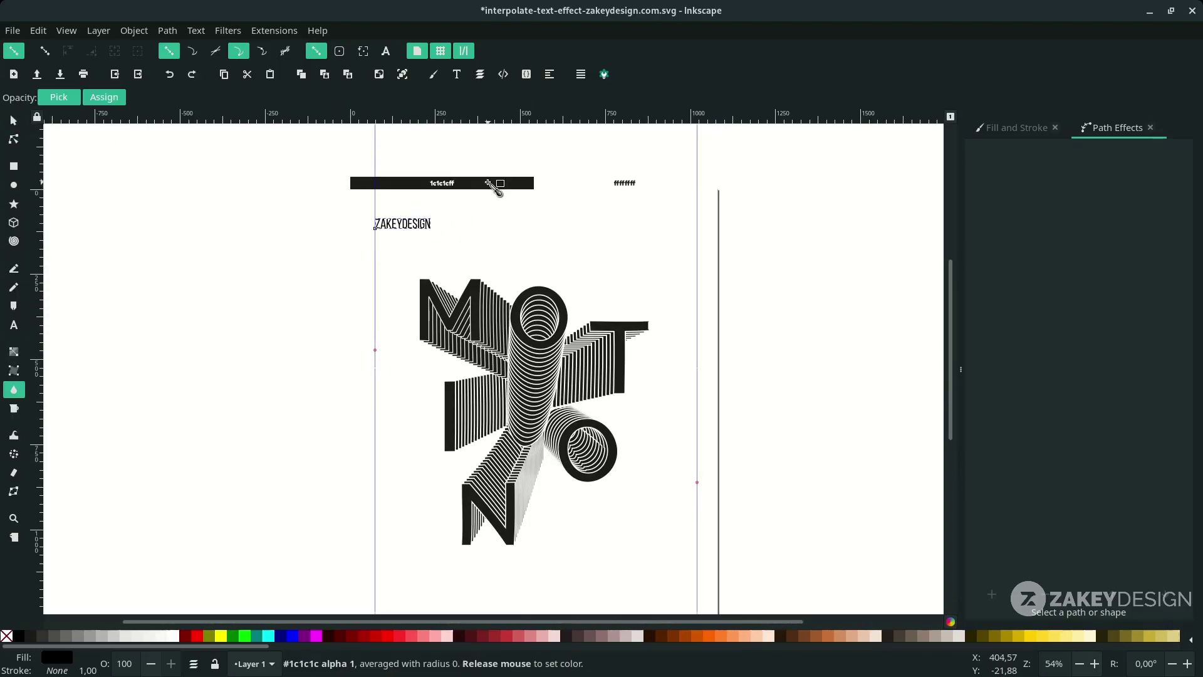
Draw a thin bar about 44 px long and 5 px high just after ZAKEYDESIGN, coloured by sampling the dark artwork
key(F1)
click(464, 266)
scroll(504, 301, up, 2)
click(14, 169)
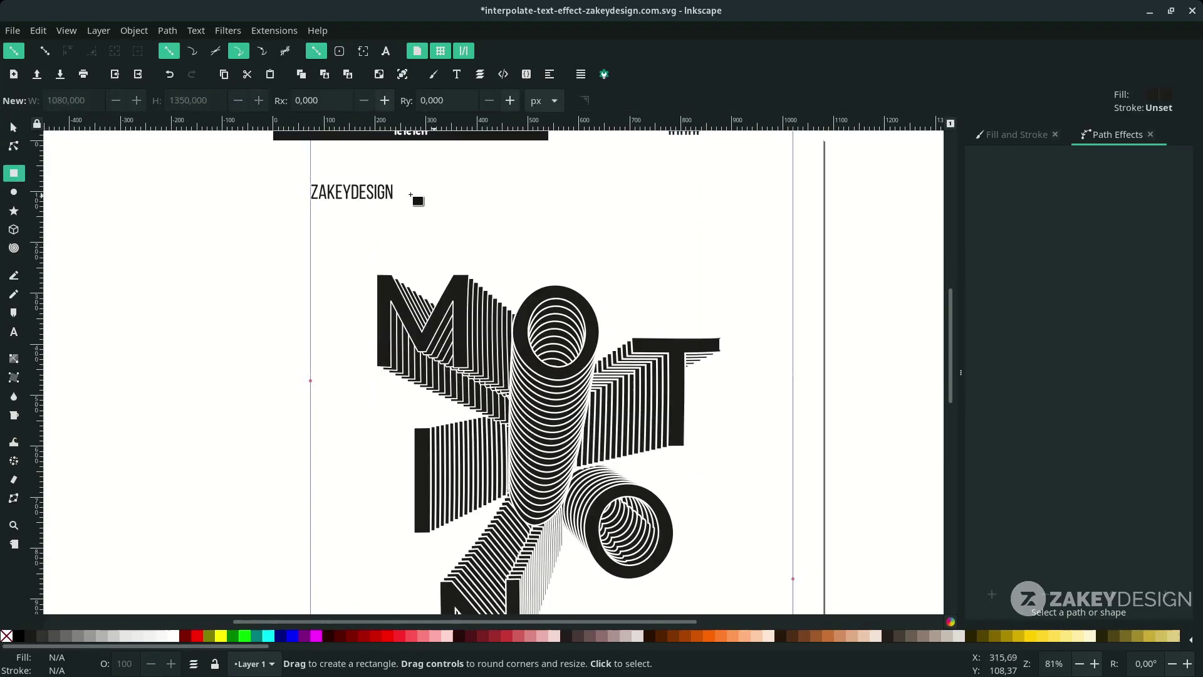
drag(399, 191, 437, 198)
key(d)
scroll(460, 175, up, 1)
click(479, 151)
scroll(414, 220, up, 3)
key(s)
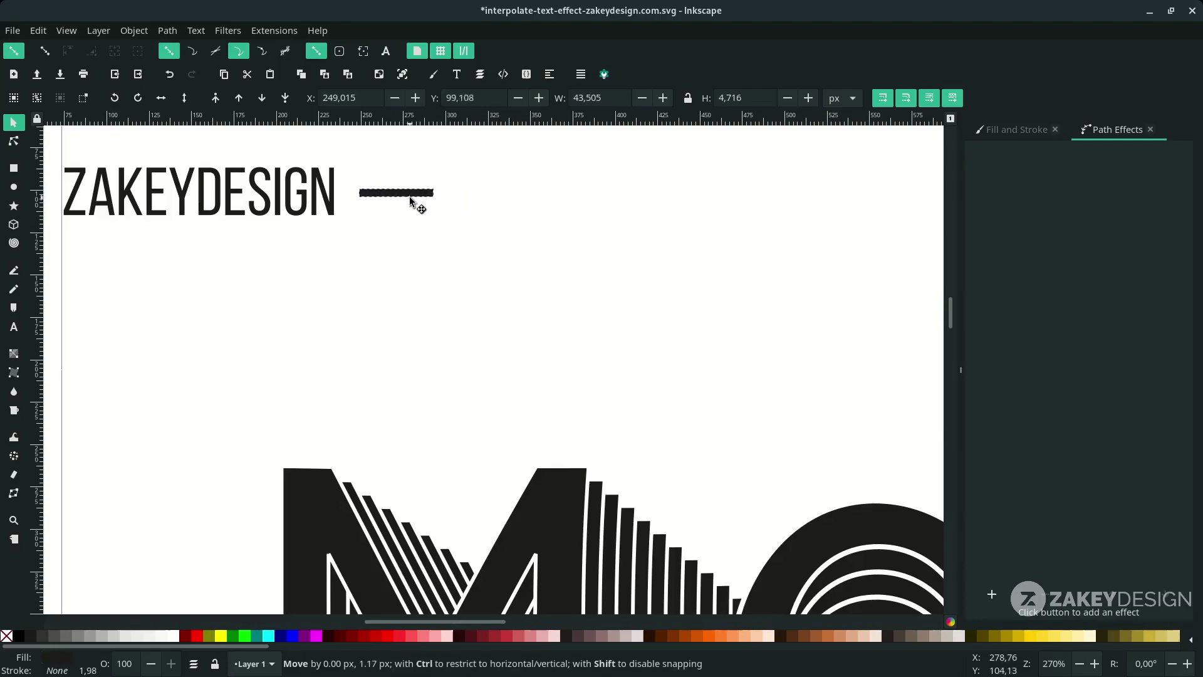
key(5)
Place a copy of the ZAKEYDESIGN caption at the lower-left margin corner and replace its text with 11/31
shift+click(434, 155)
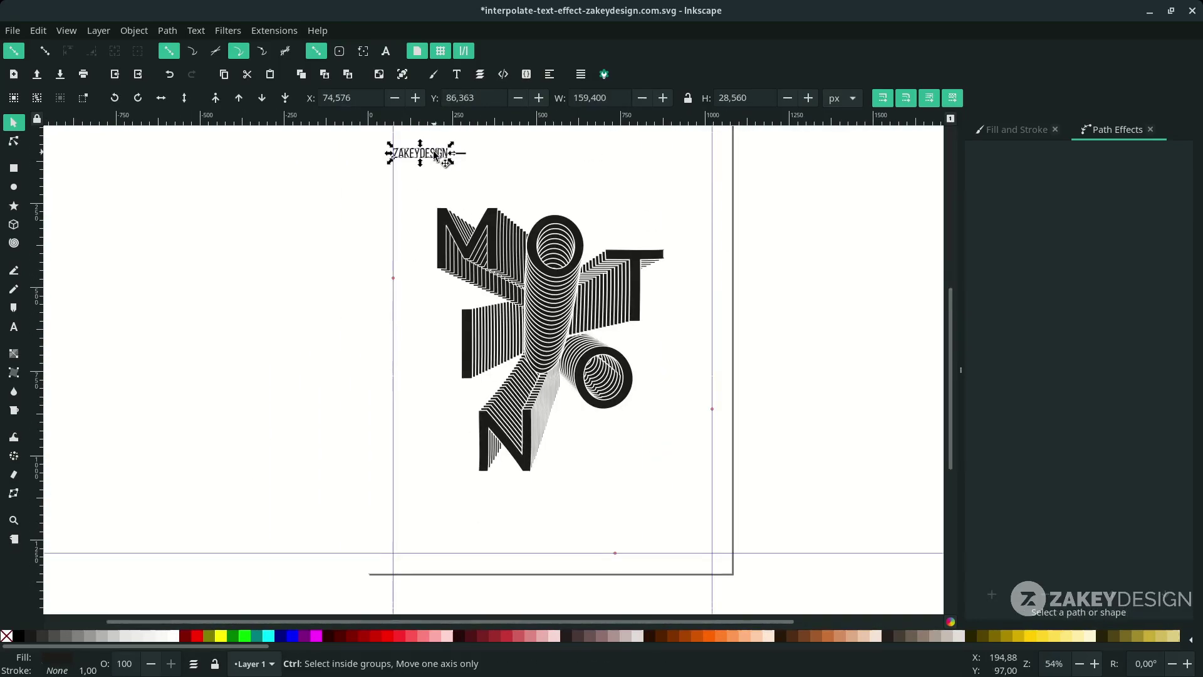
drag(434, 156, 417, 549)
key(t)
double_click(426, 546)
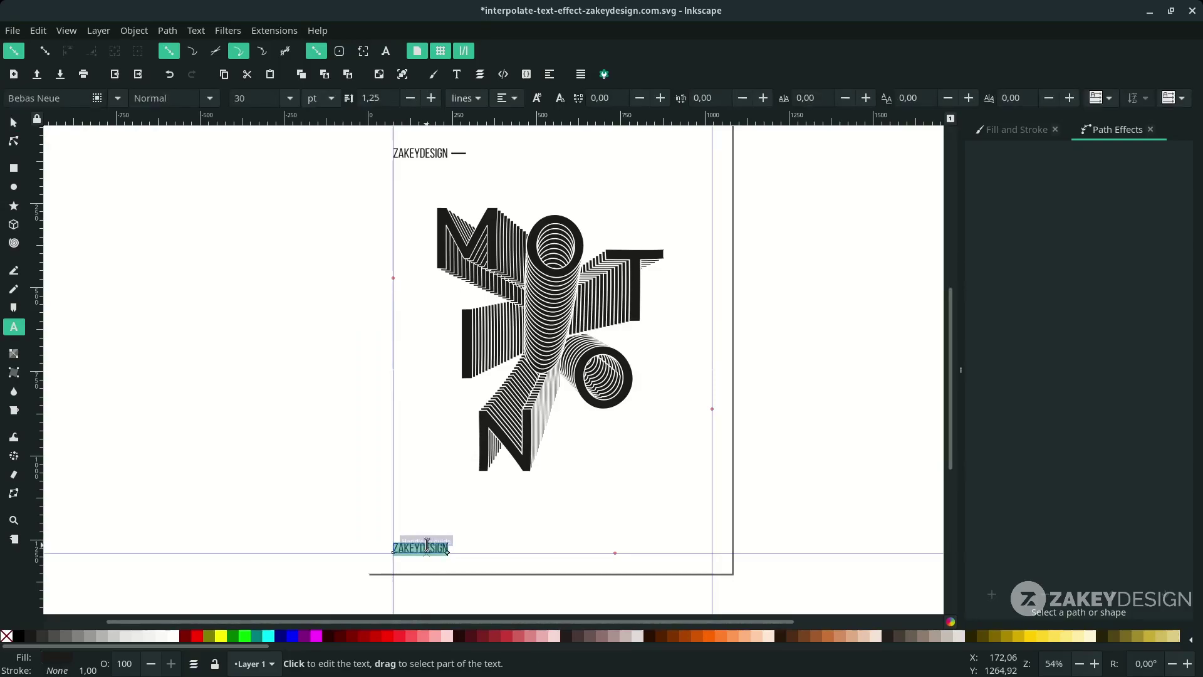
key(BackSpace)
key(F1)
scroll(425, 562, up, 2)
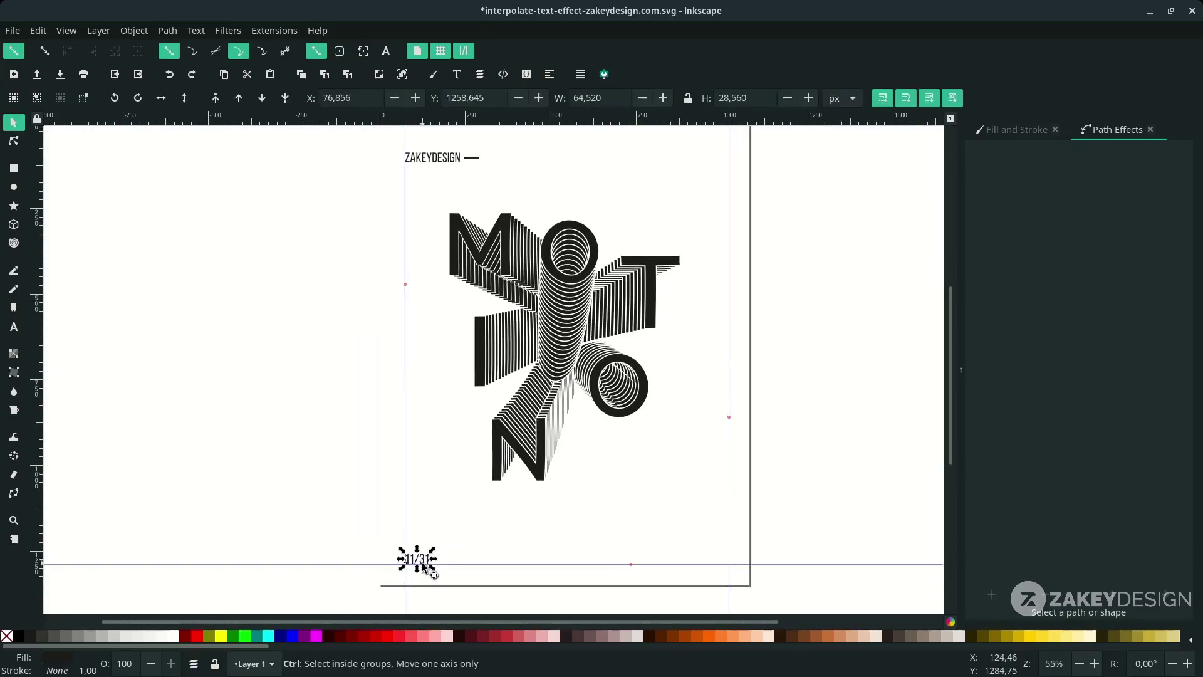
Rotate the 11/31 caption 90° counter-clockwise at the lower-left margin corner and enlarge it to about 45 × 102 px
click(428, 557)
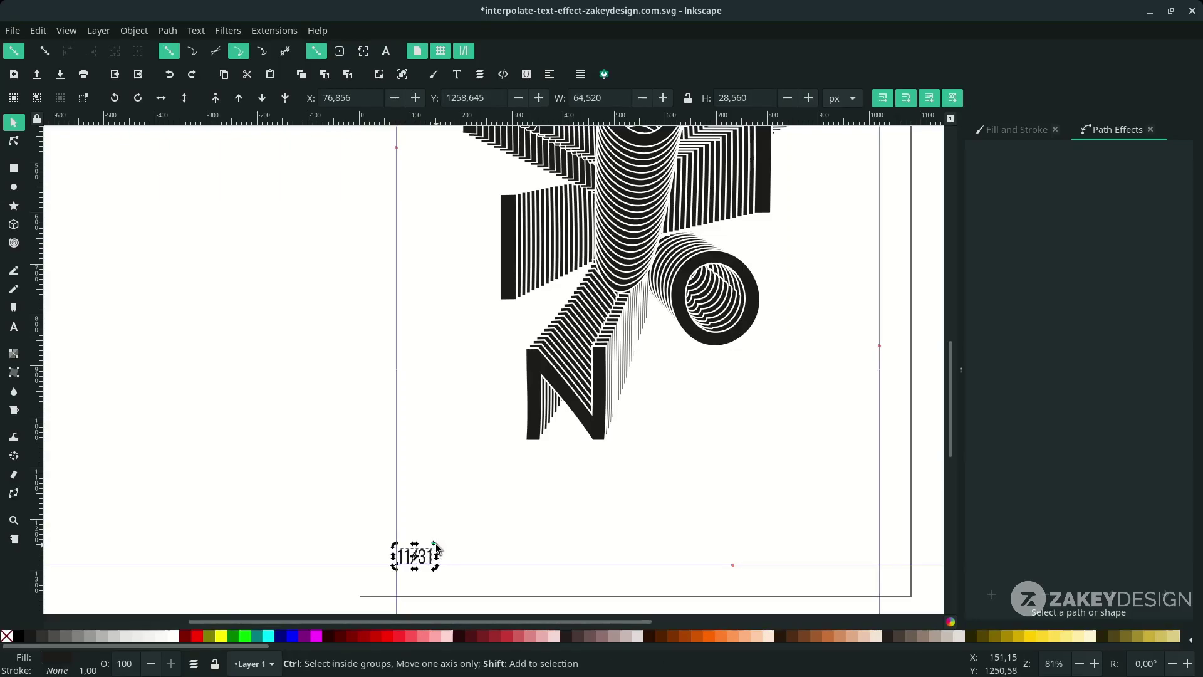
drag(435, 544, 402, 547)
click(271, 544)
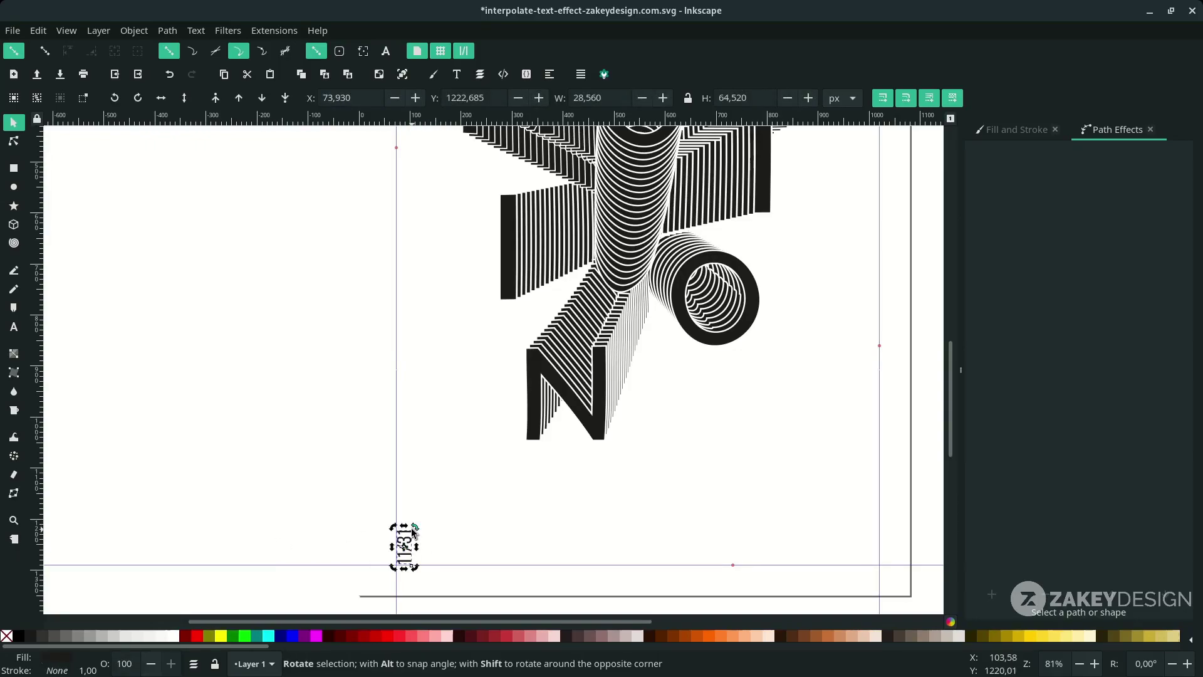
click(408, 544)
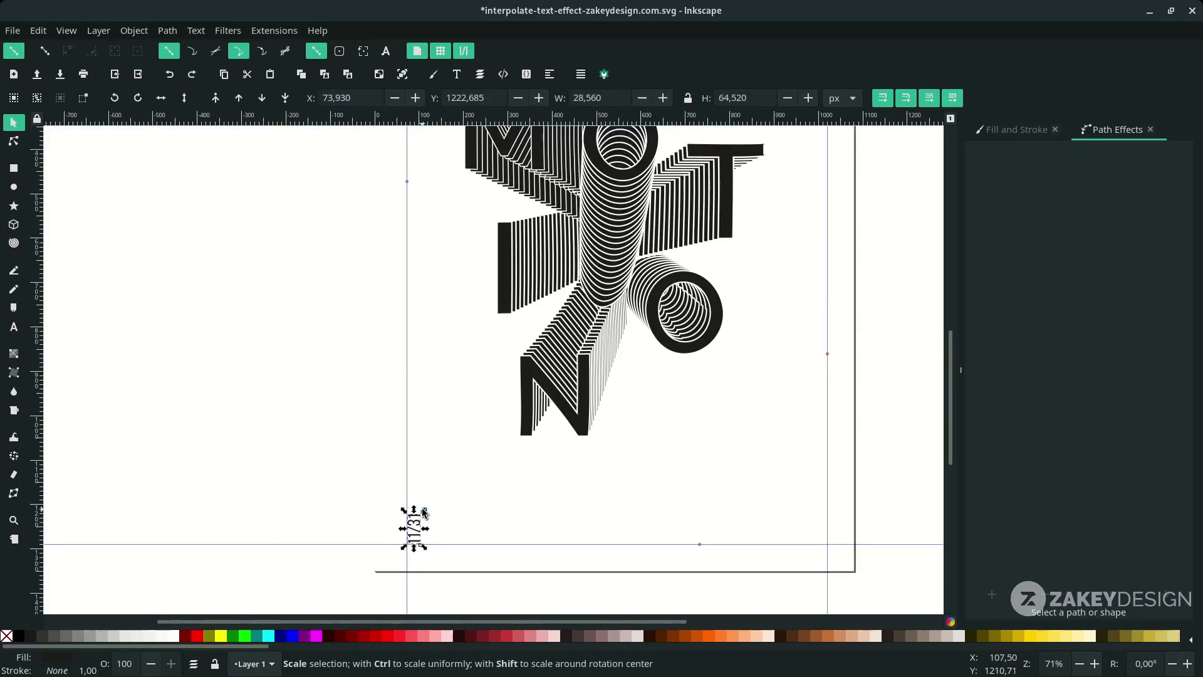
drag(423, 512, 430, 496)
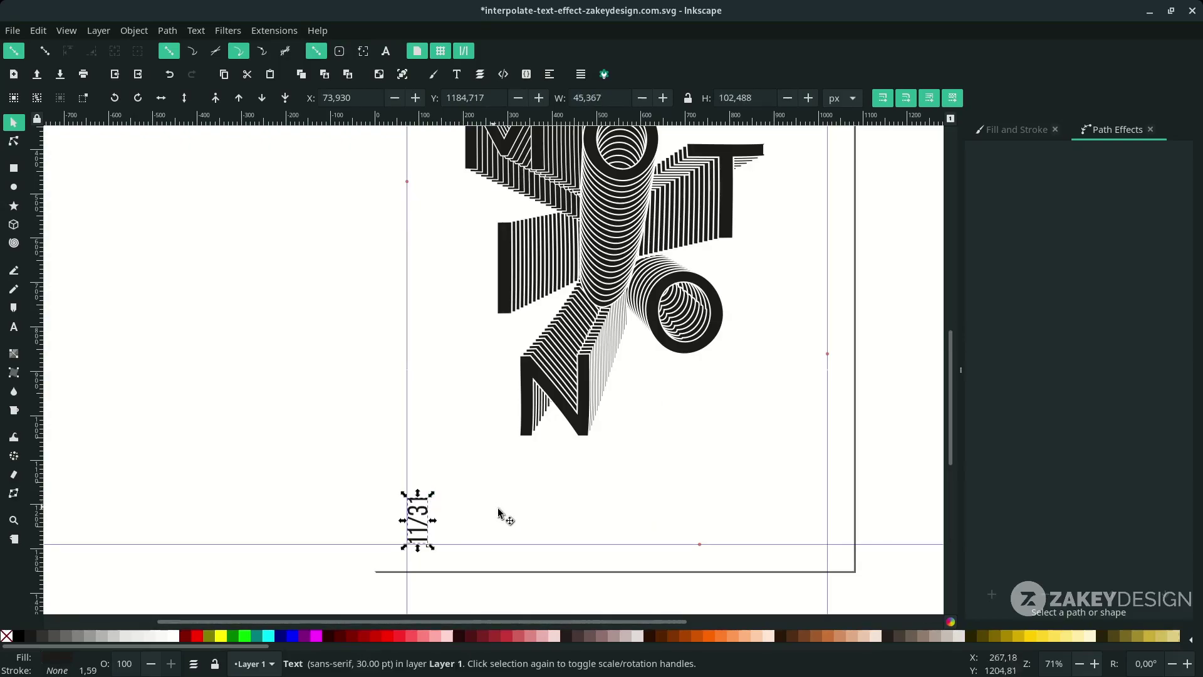
key(minus)
scroll(706, 424, right, 2)
Duplicate the ZAKEYDESIGN caption and snap the copy into the lower-right margin corner
click(426, 182)
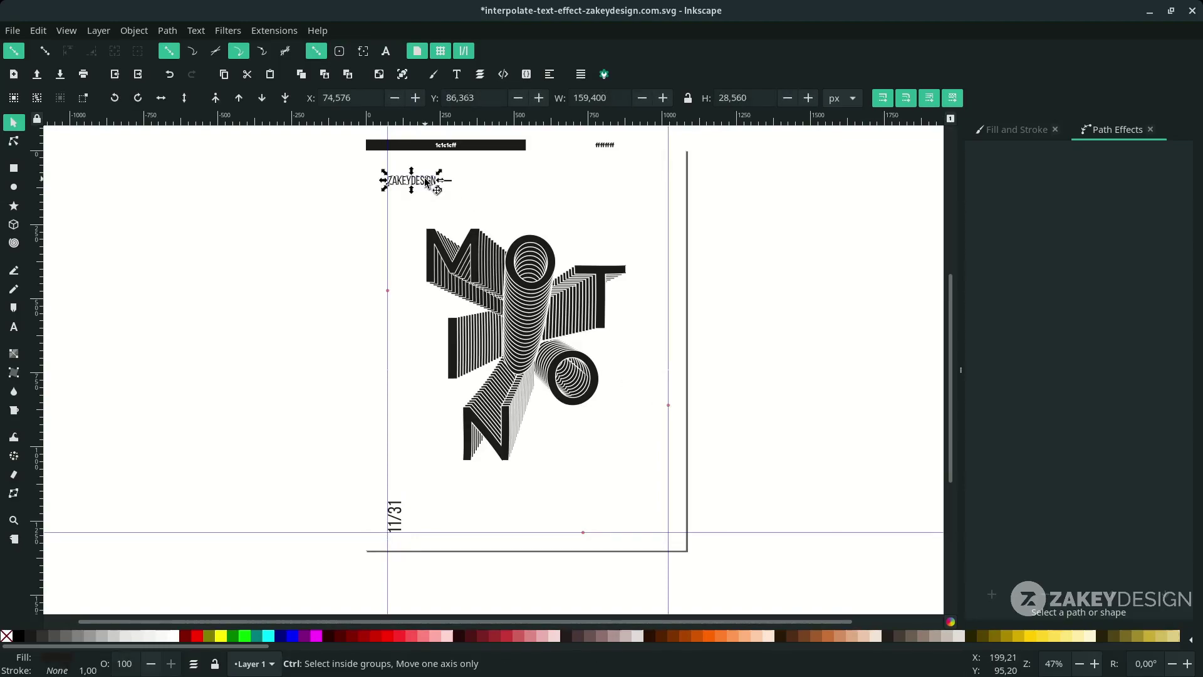
key(ctrl+d)
drag(425, 179, 662, 528)
scroll(663, 529, up, 7)
drag(674, 519, 673, 535)
scroll(604, 527, down, 3)
Change the lower-right caption's text to #TYPOGRAPHYDESIGN and move it back so it ends at the right margin guide
key(t)
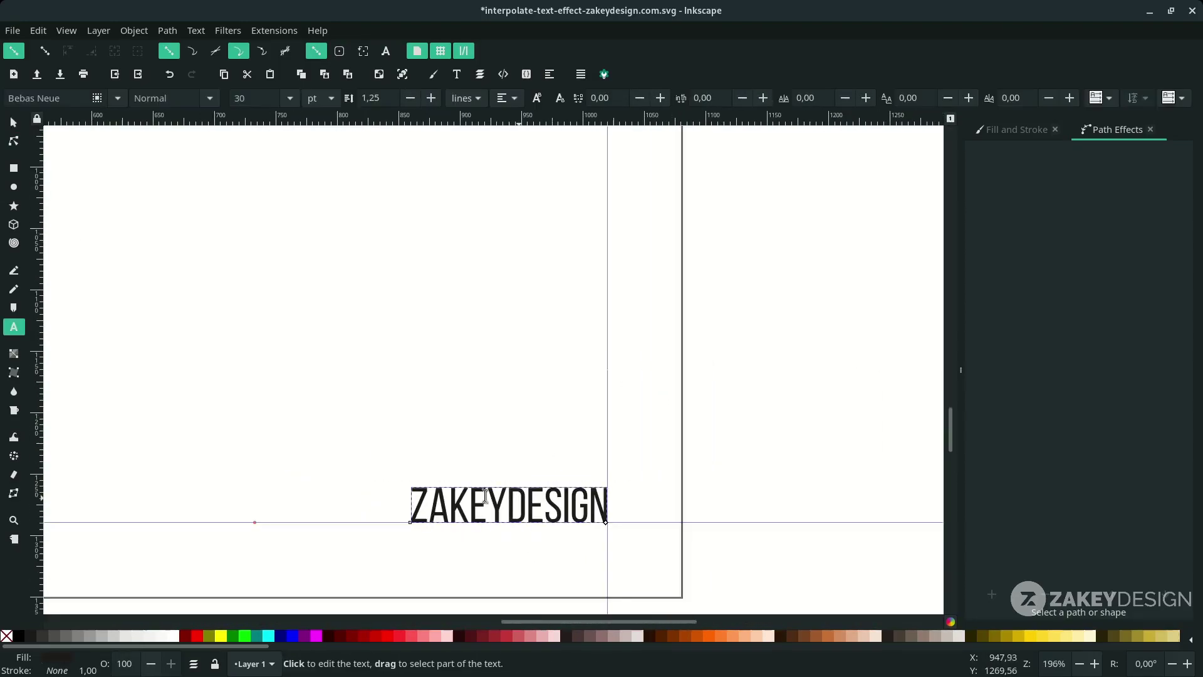
key(ctrl+a)
text(#TYPOGRAPHYDESIGN)
key(Escape)
key(s)
drag(519, 498, 405, 498)
ctrl+scroll(671, 456, down, 5)
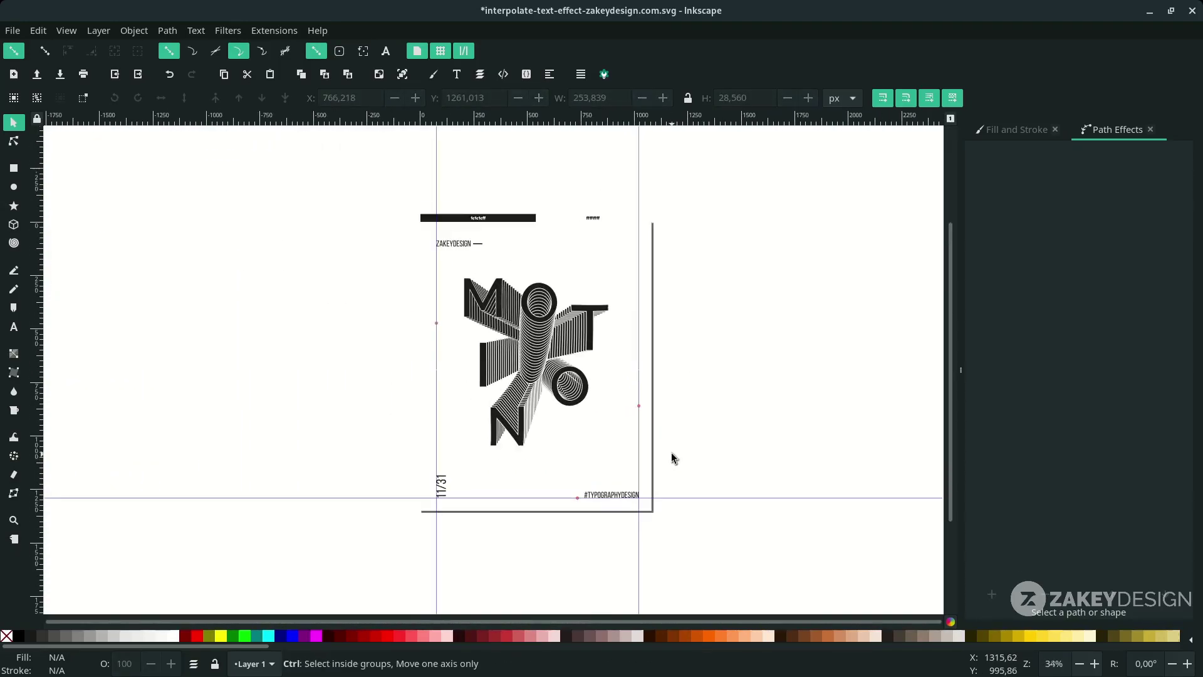
Hide the guides on the canvas
scroll(671, 457, right, 4)
scroll(671, 457, left, 3)
scroll(671, 457, up, 1)
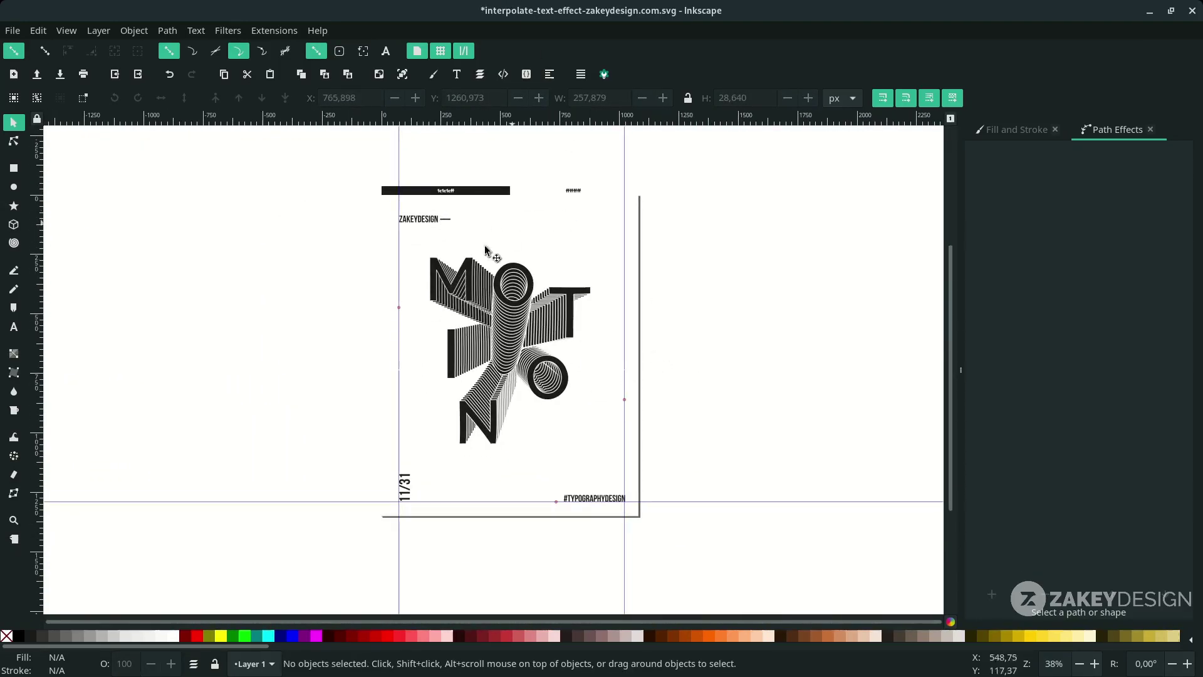
click(74, 35)
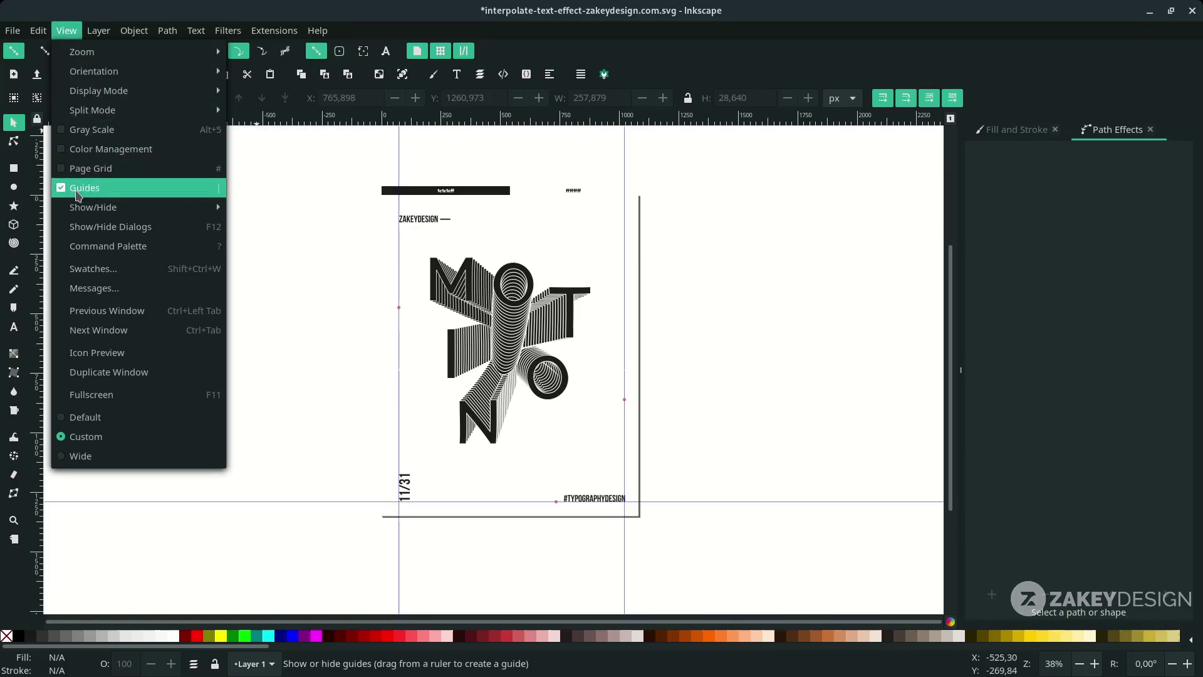
click(79, 193)
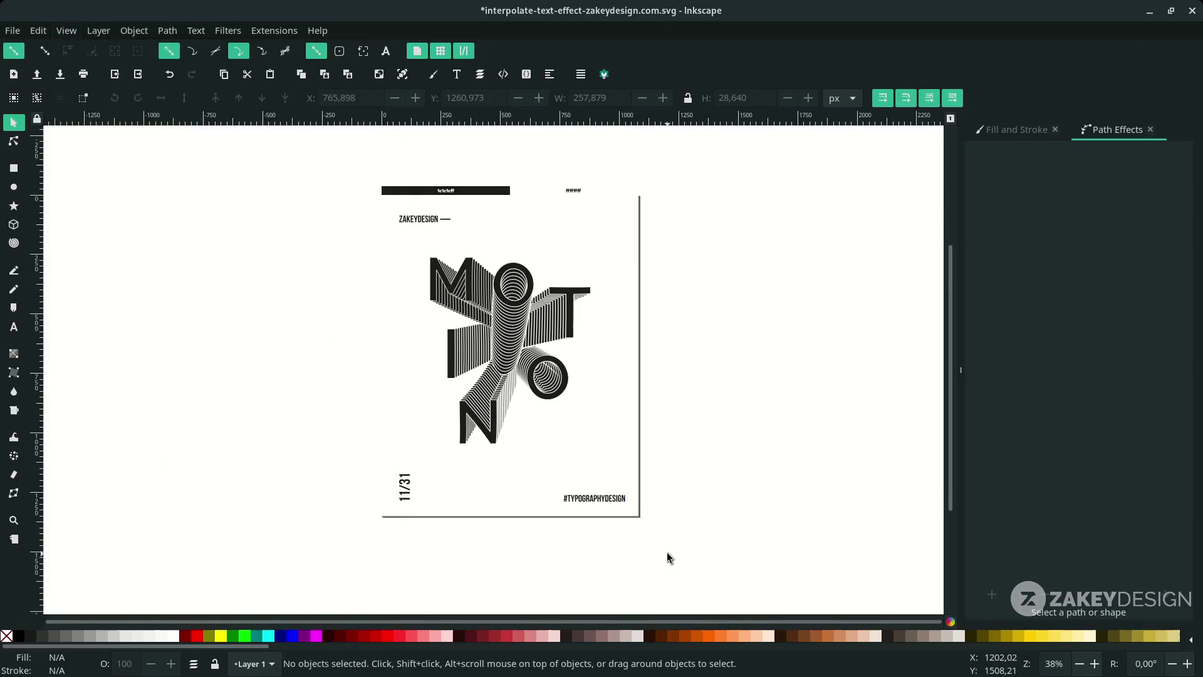
Duplicate the whole poster, background included, and place the copy directly beside the original's right edge
drag(679, 539, 335, 193)
scroll(485, 275, right, 5)
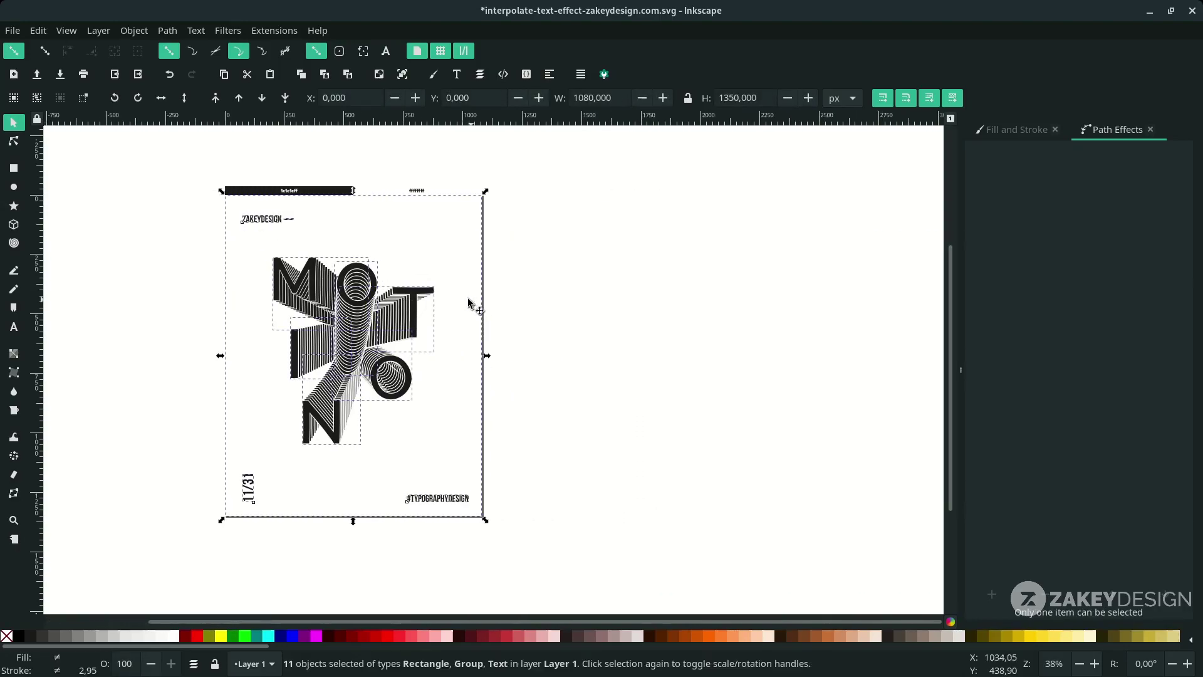
key(ctrl+d)
drag(381, 284, 642, 294)
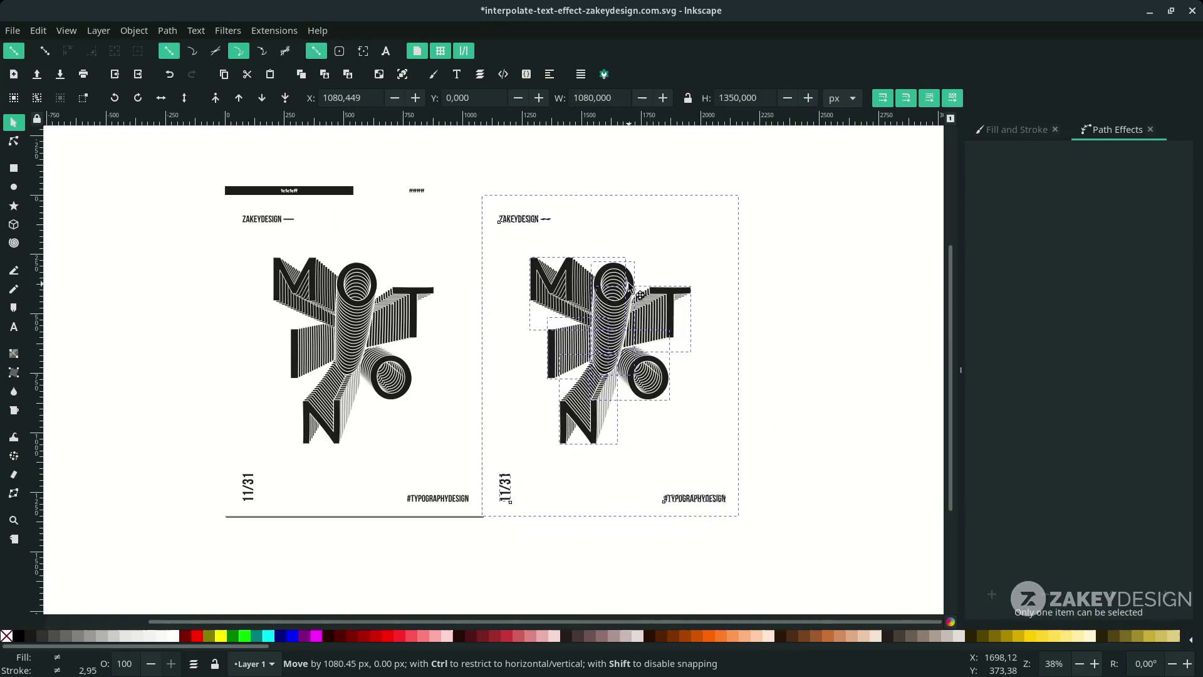
click(790, 463)
scroll(789, 463, left, 2)
Fill the copied poster's background rectangle with #1c1c1c sampled from the dark swatch bar
click(744, 429)
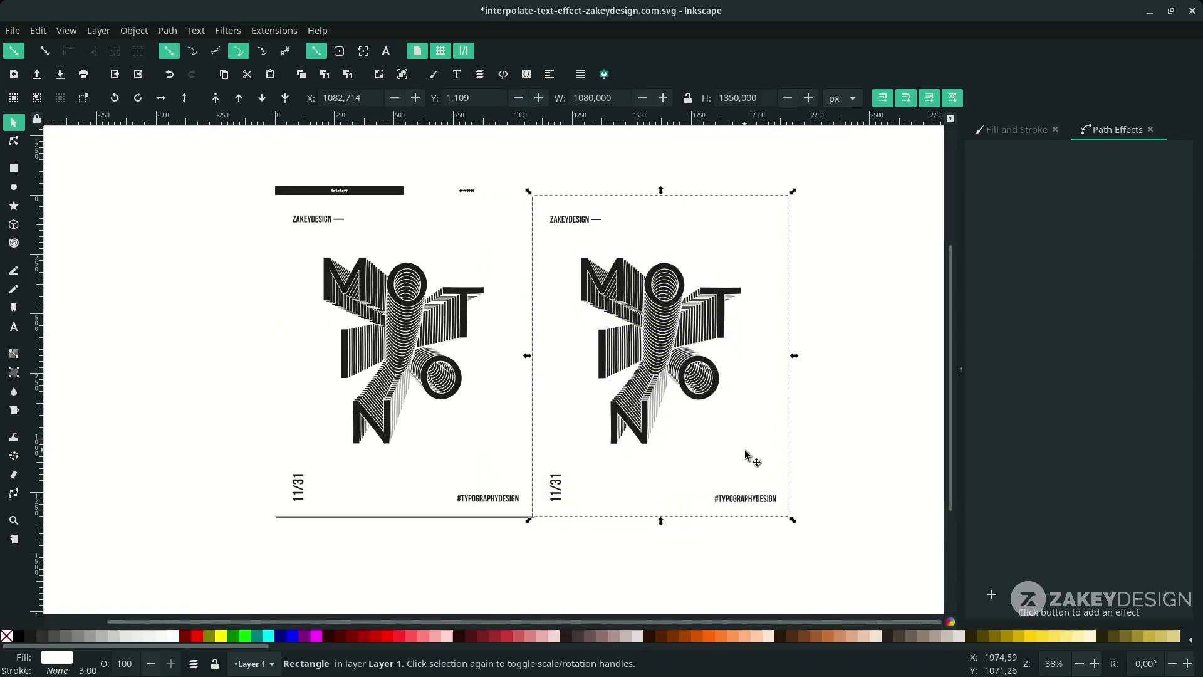
key(d)
drag(394, 190, 394, 190)
Recolour the dark copy's captions and small bar white, and save the document
key(n)
drag(861, 577, 524, 461)
drag(521, 186, 619, 244)
key(s)
drag(830, 553, 527, 455)
click(176, 636)
click(561, 572)
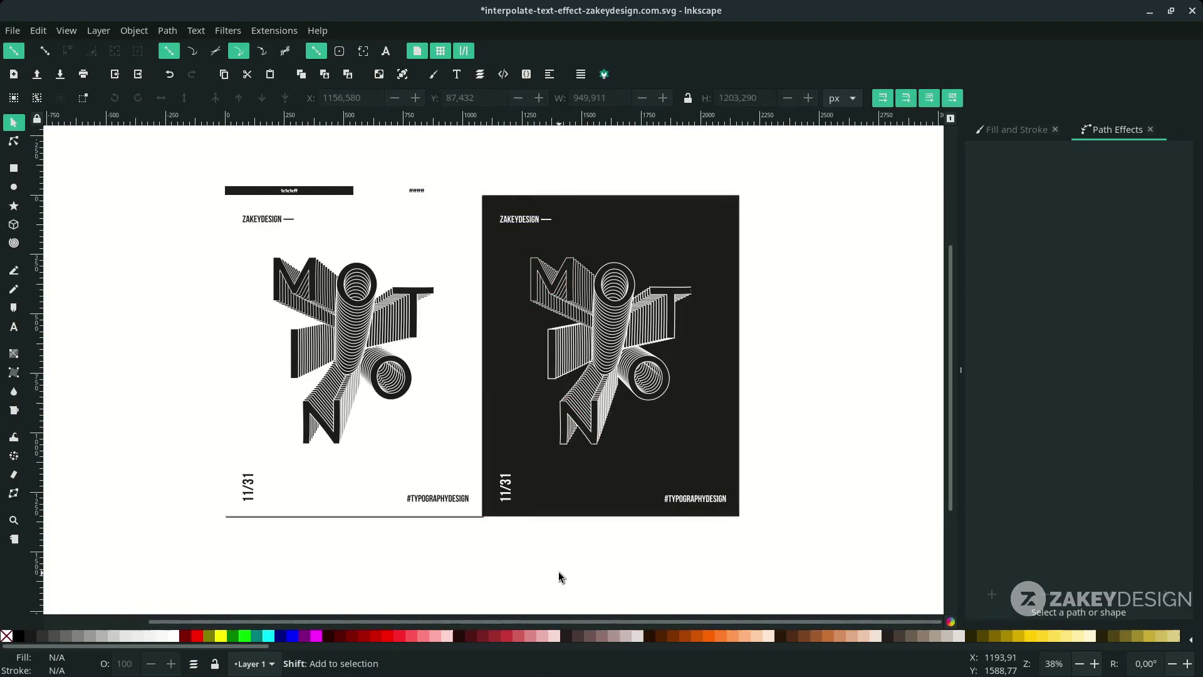
key(ctrl+s)
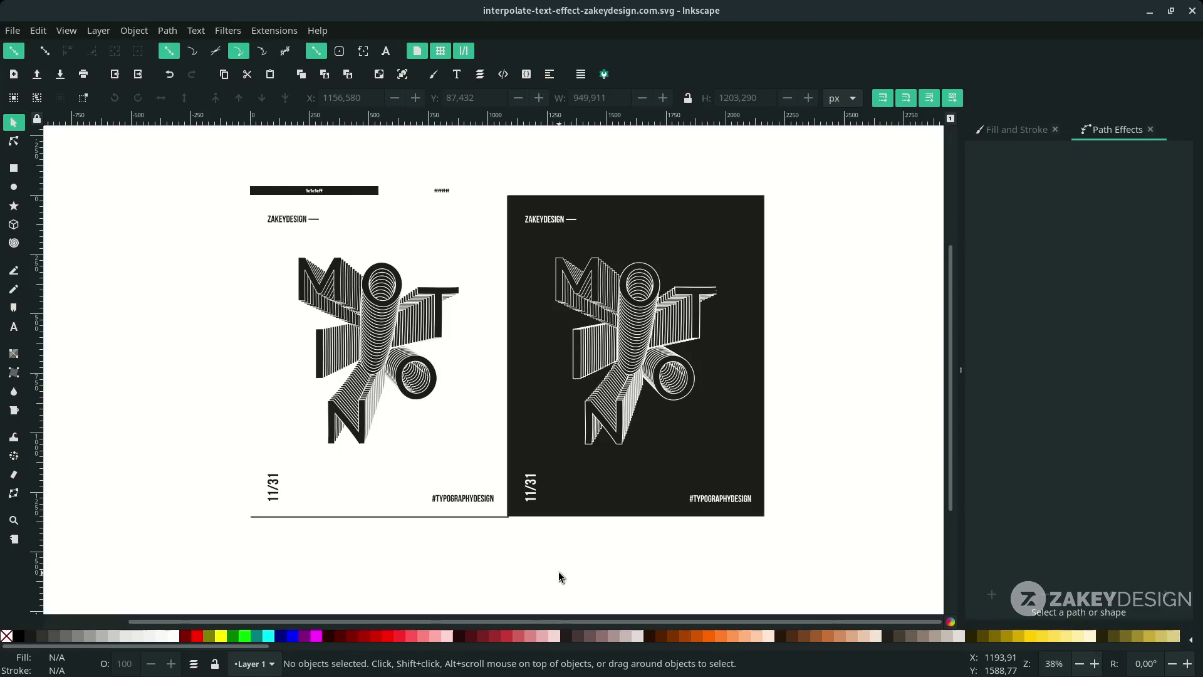
key(ctrl+s)
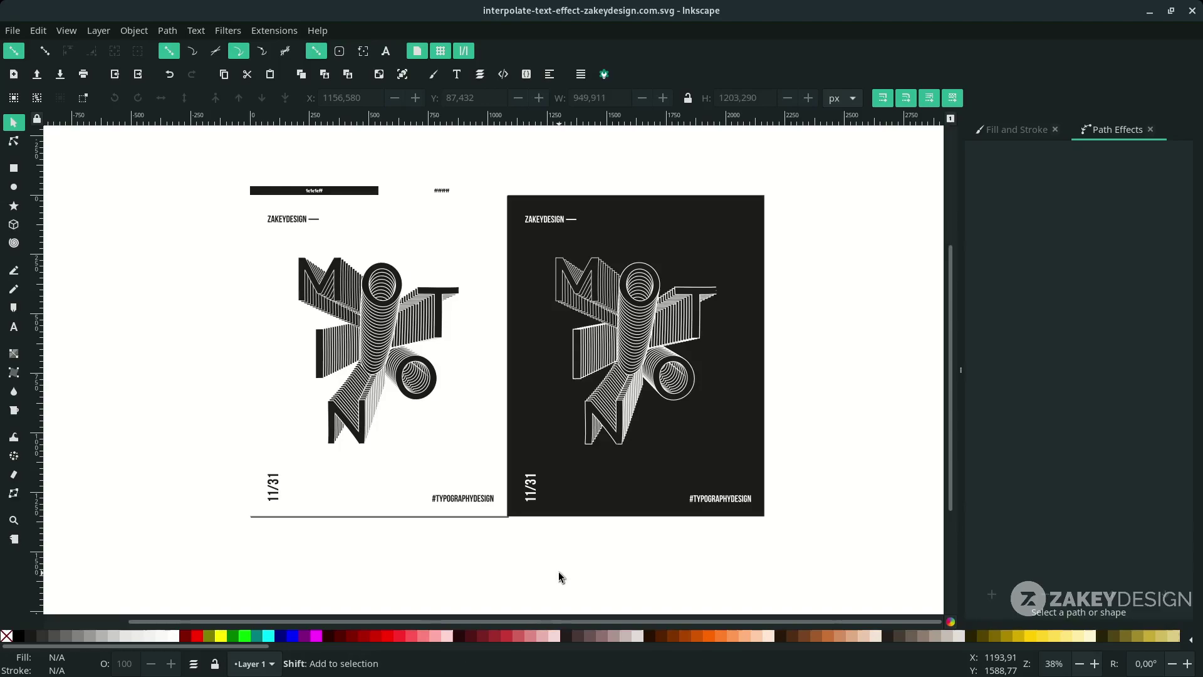